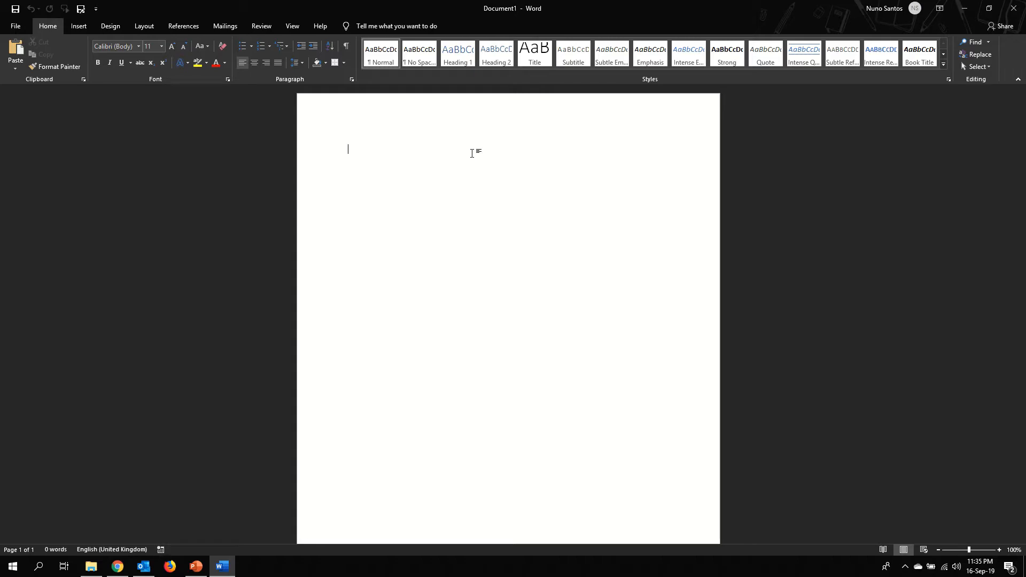
Arrange the blank Word document side by side with the Chrome window and open a new browser tab
drag(665, 5, 0, 321)
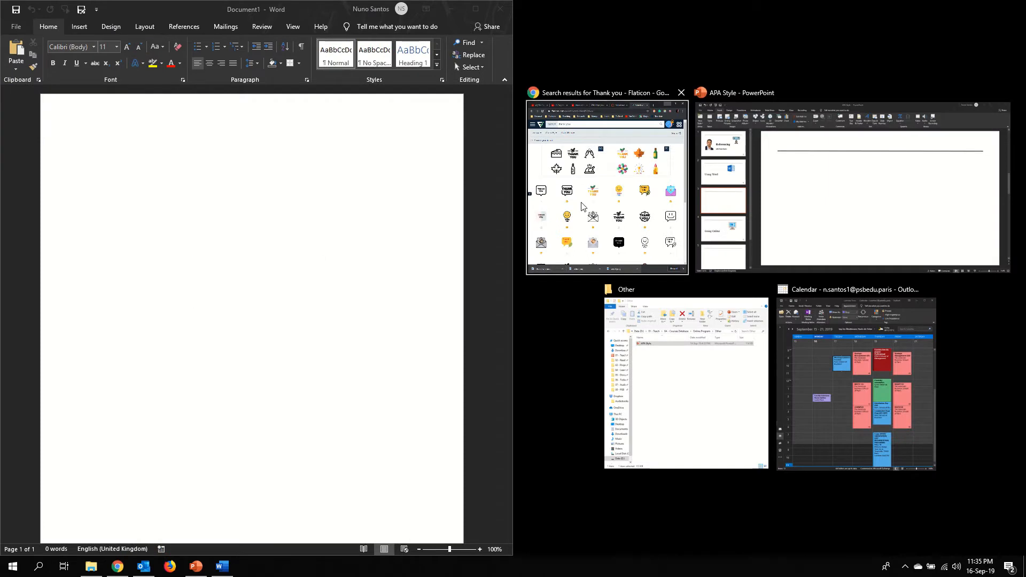
click(582, 206)
click(918, 14)
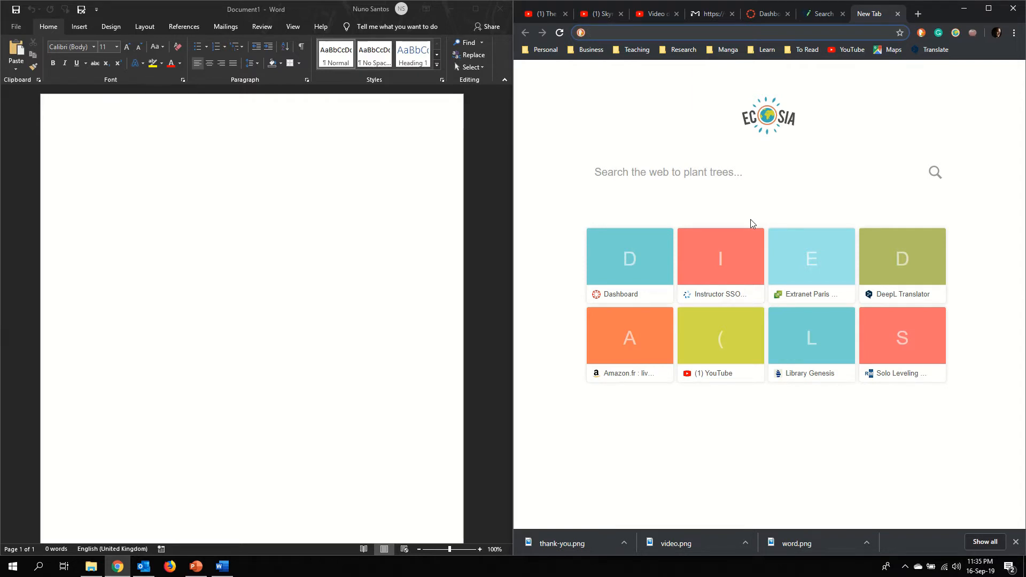
text(defeniti)
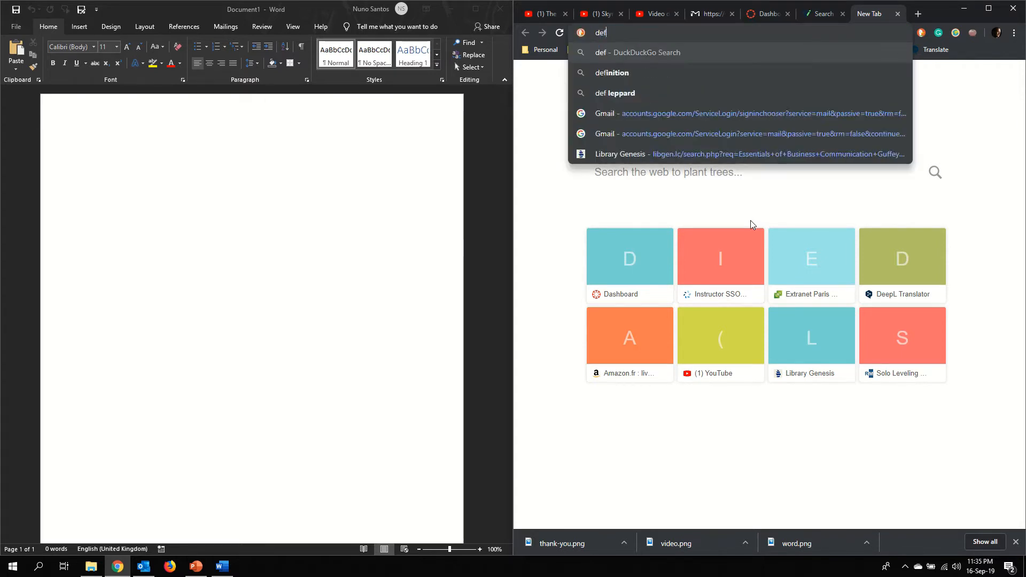
key(BackSpace)
key(BackSpace)
key(BackSpace)
key(BackSpace)
key(BackSpace)
key(BackSpace)
key(BackSpace)
key(BackSpace)
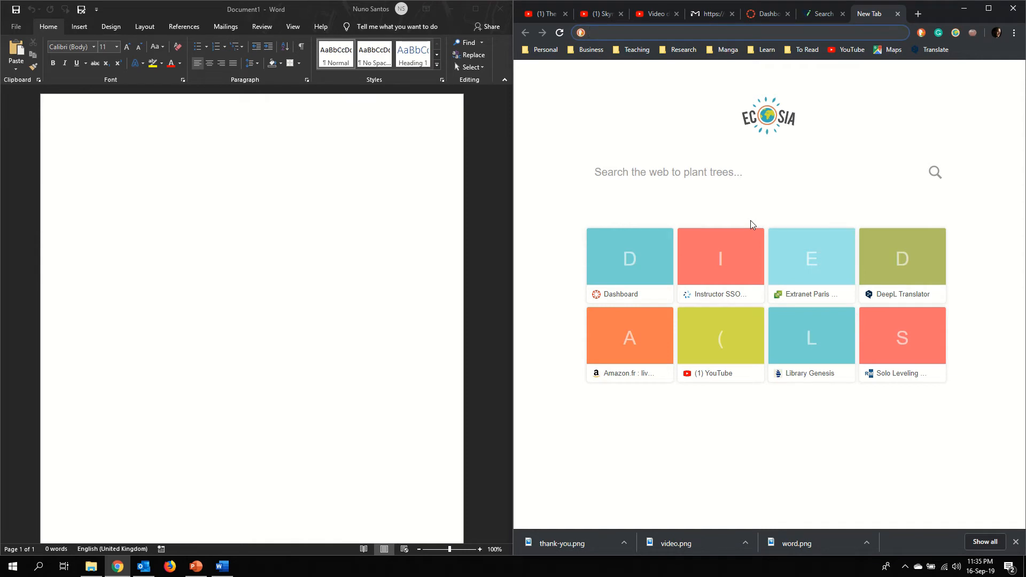
Search the web for "long term assets and short term assets"
text(longt)
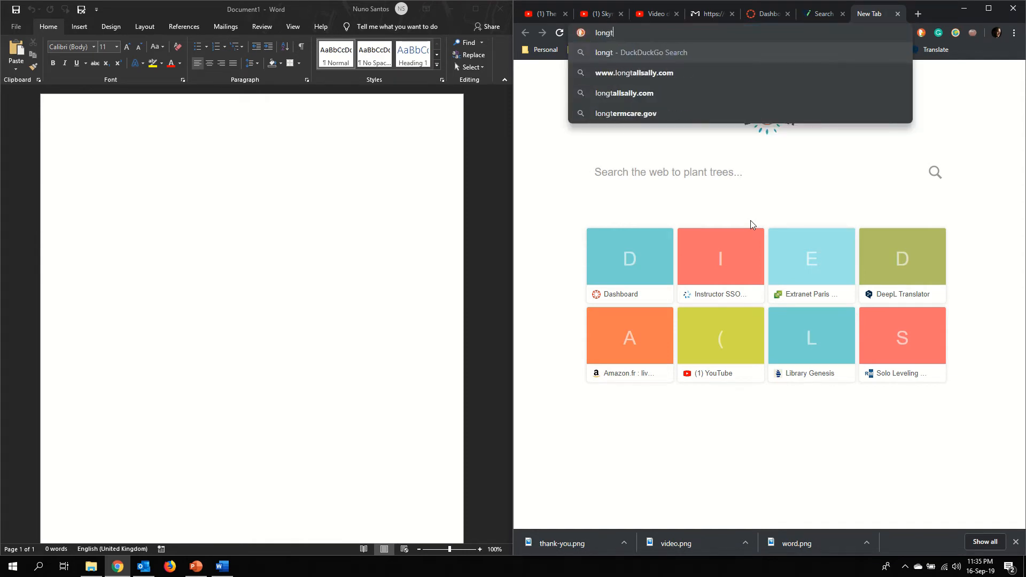
key(BackSpace)
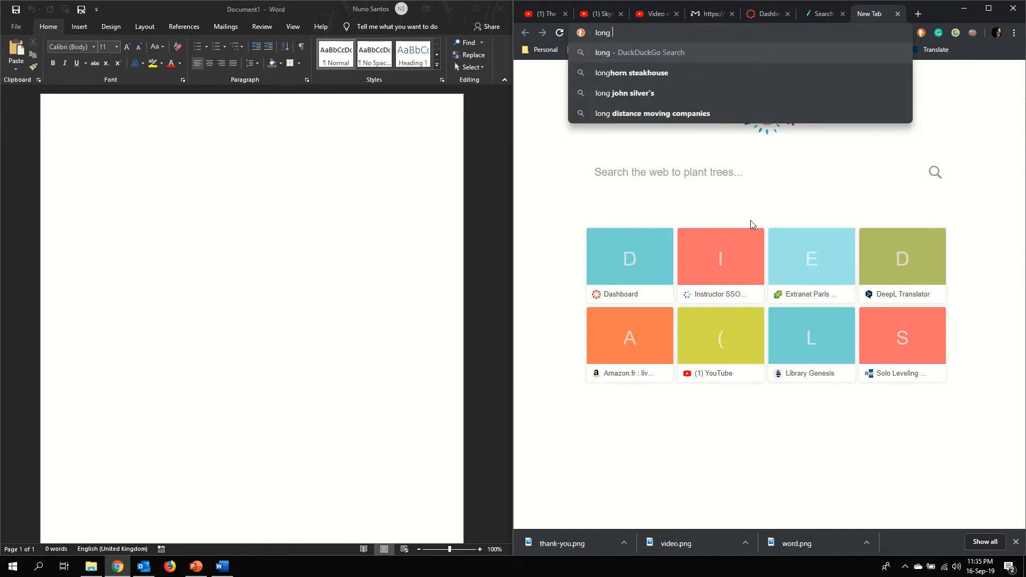
text(term assets)
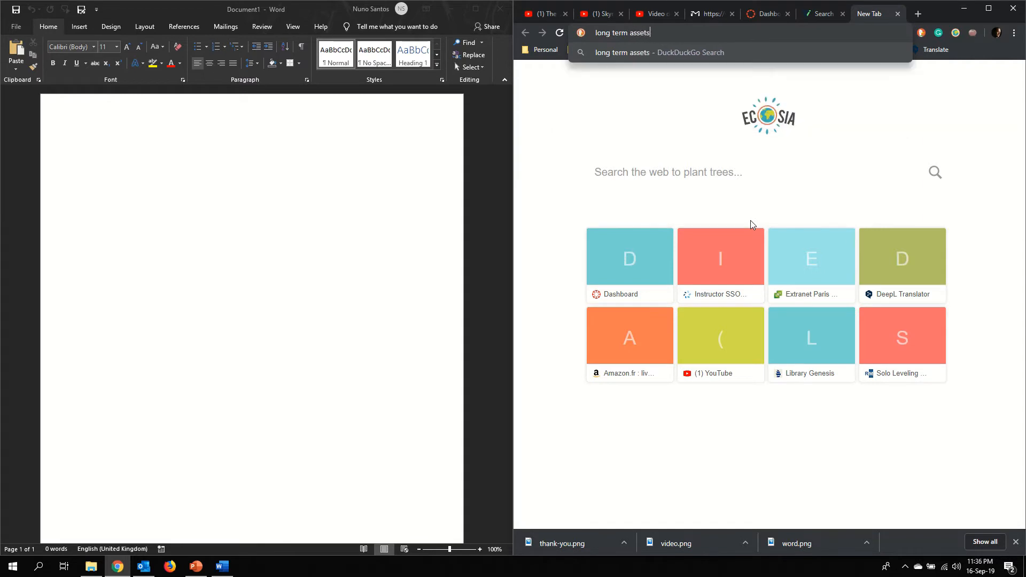
text( and short )
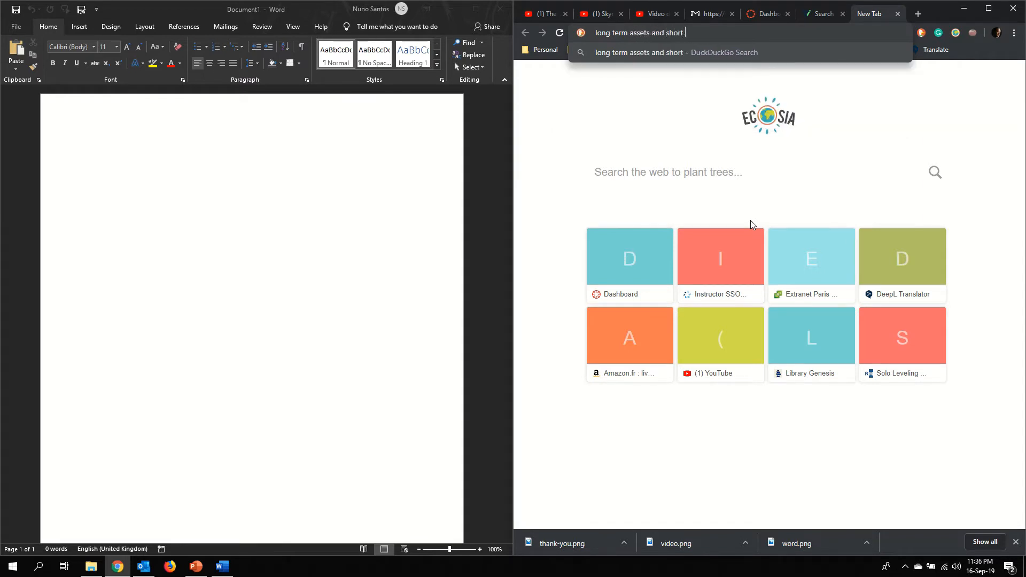
text(term assets)
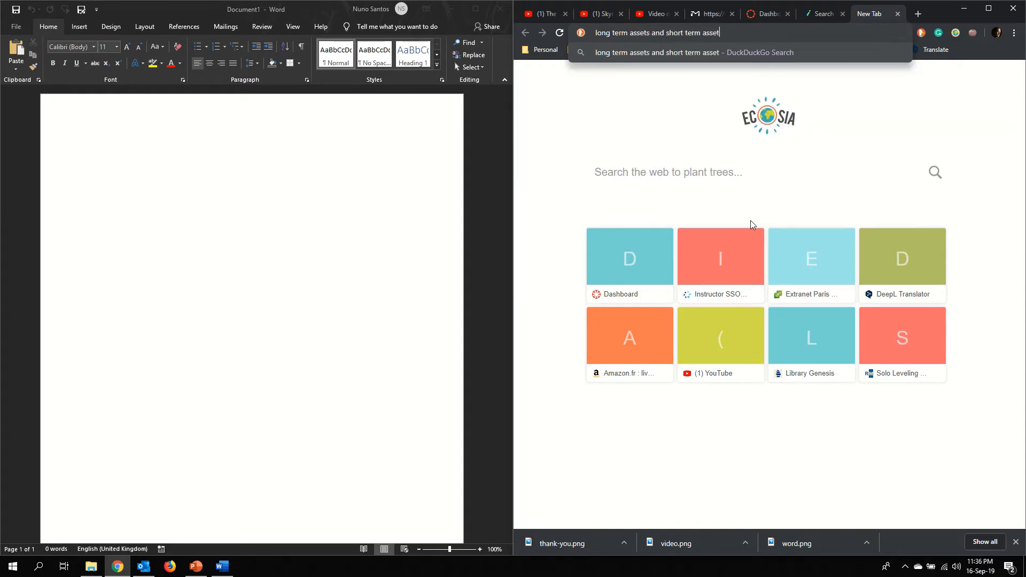
key(Return)
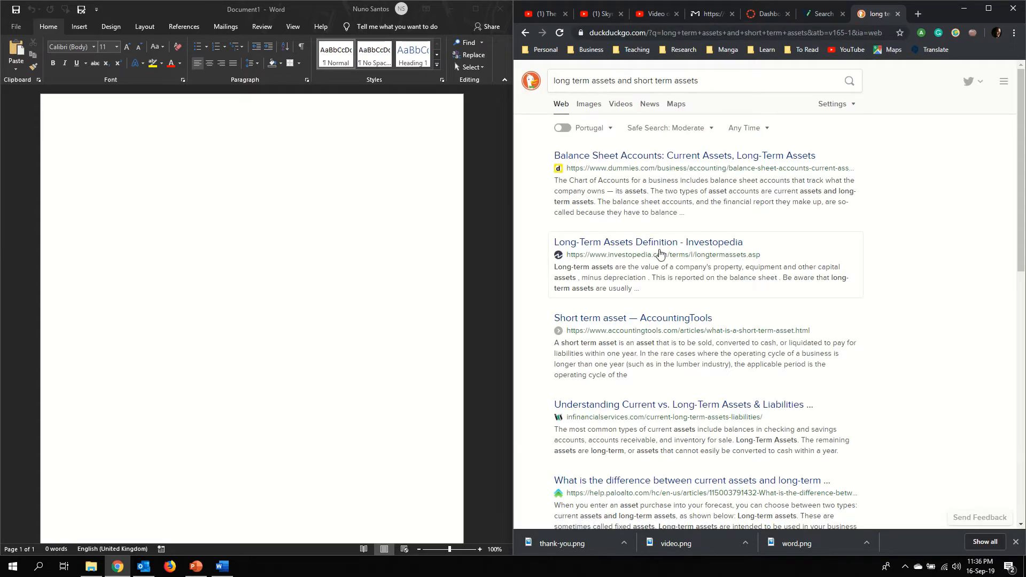
Open the Investopedia result on the definition of long-term assets and skim through the article
click(700, 243)
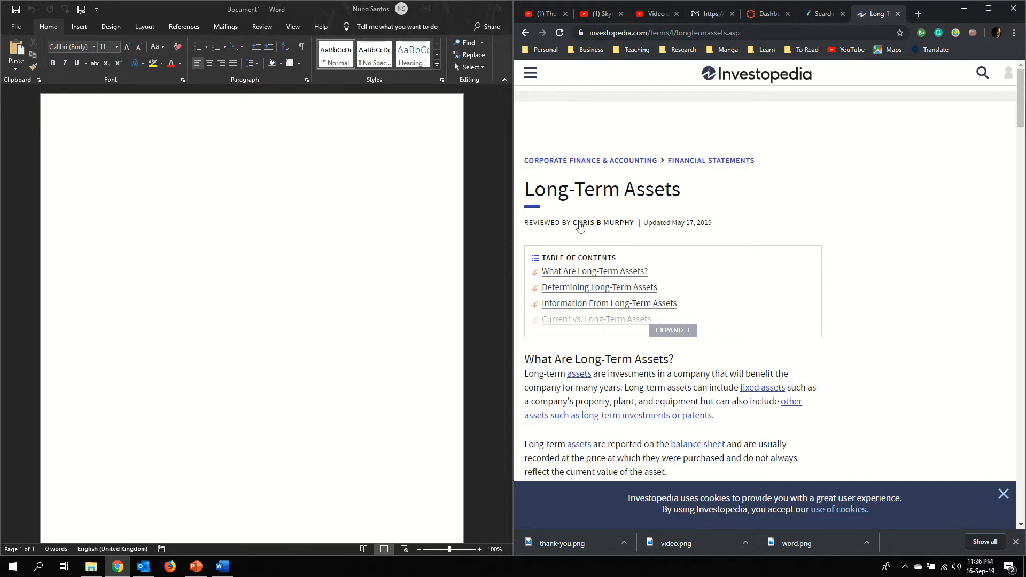
scroll(675, 189, down, 20)
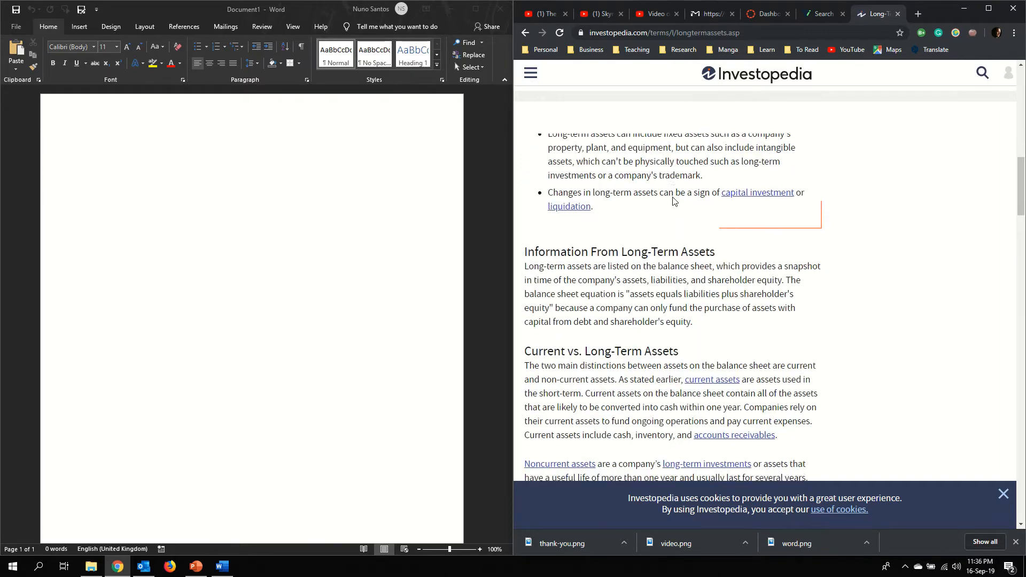
scroll(674, 205, down, 5)
scroll(695, 197, up, 20)
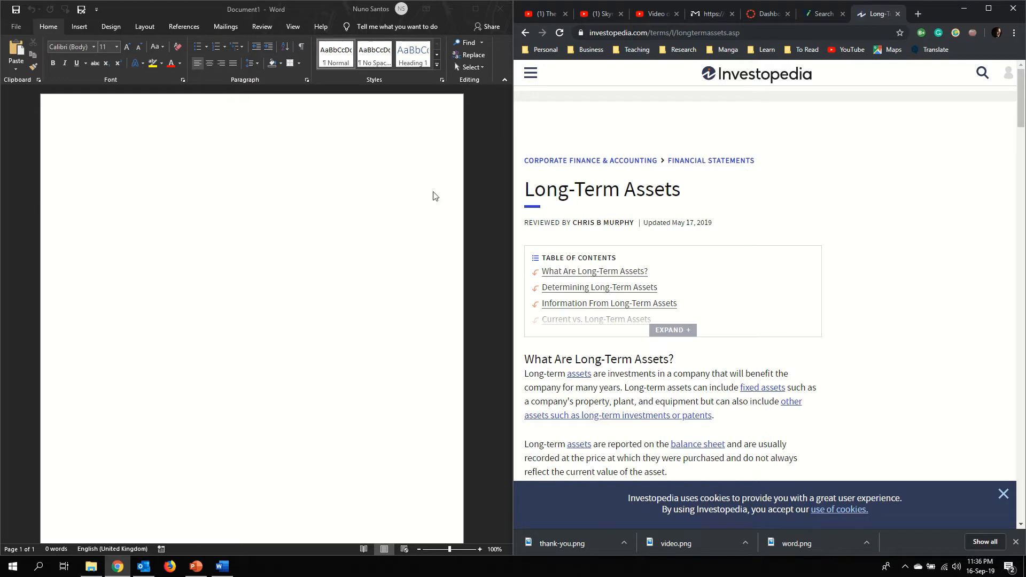
Write "Definition of Long Term Assets" as the first line of the blank Word document, correcting the spelling of "Definition"
click(327, 202)
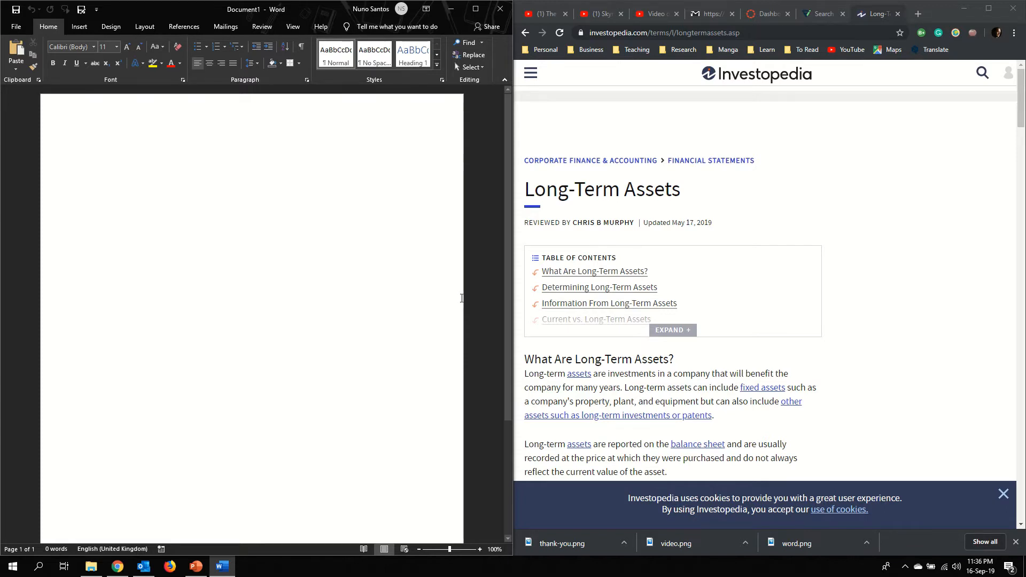
text(DEfetion)
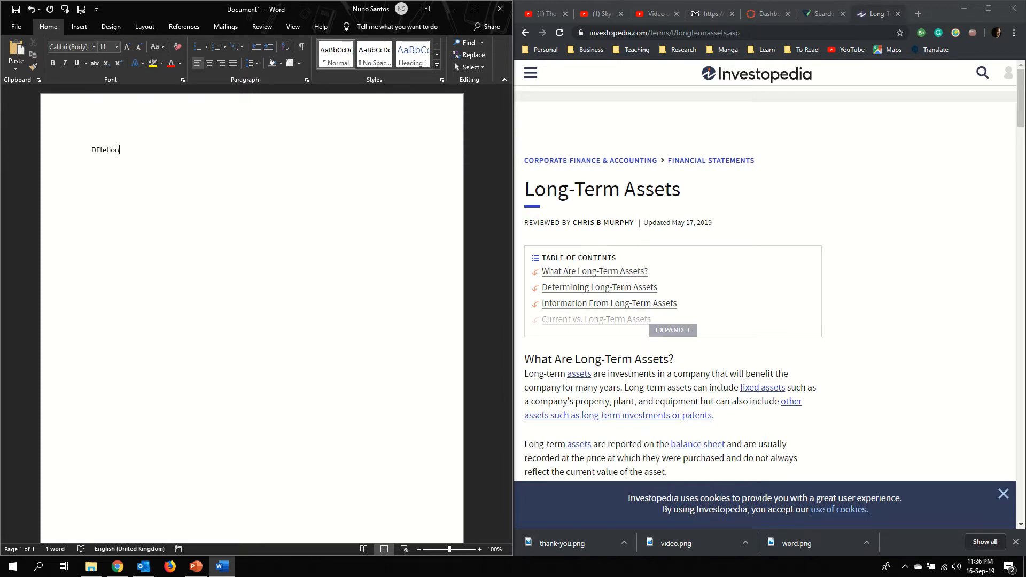
text( of Long Term Assets)
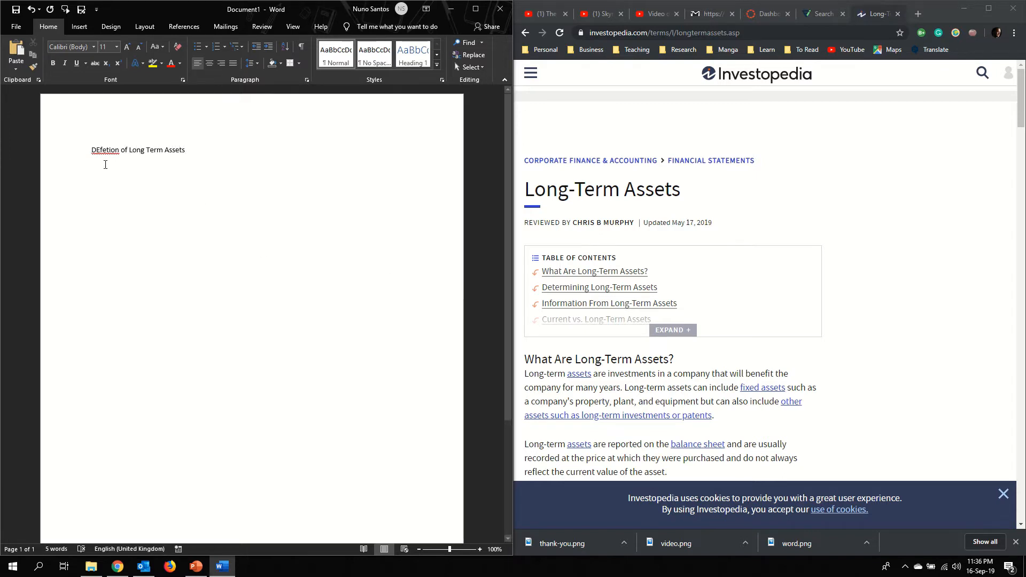
right_click(107, 151)
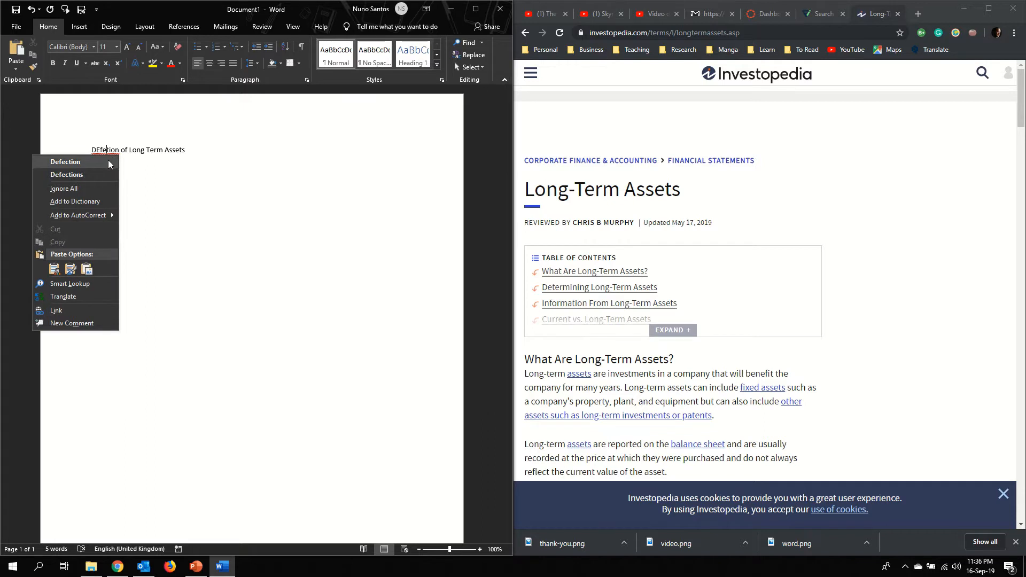
click(111, 151)
double_click(111, 151)
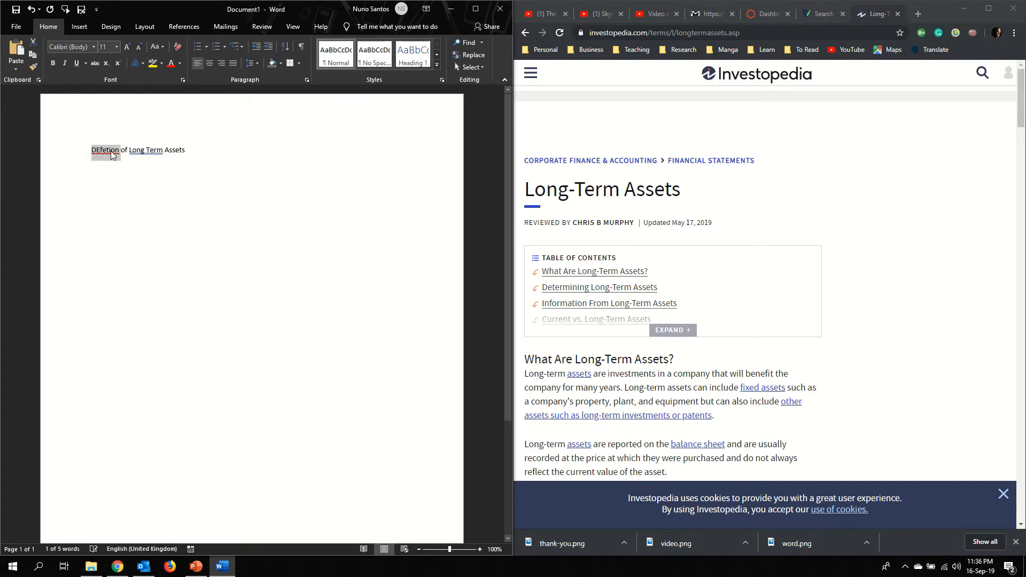
text(DE)
key(BackSpace)
text(efeniti)
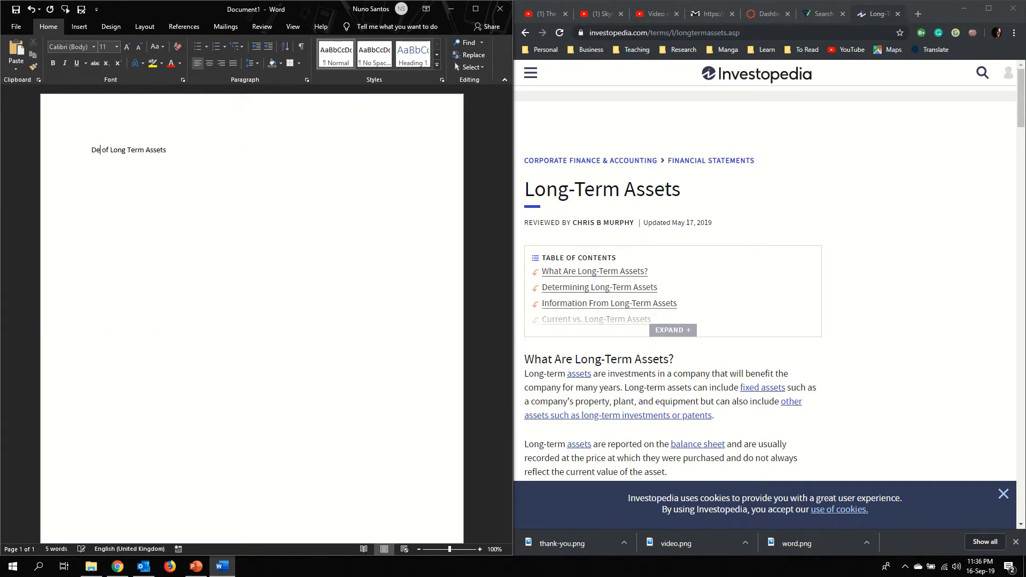
text(on)
right_click(108, 150)
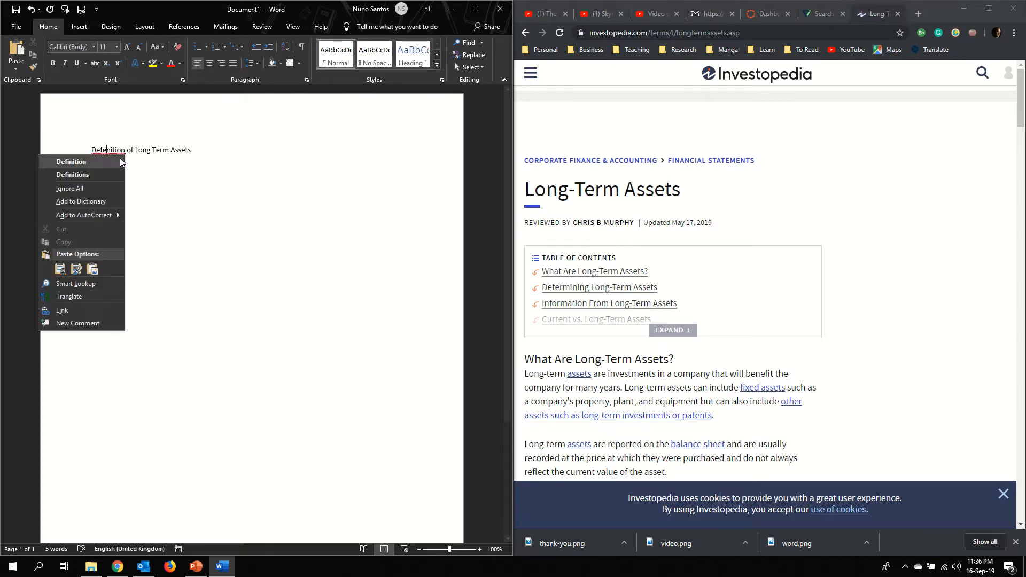
click(120, 158)
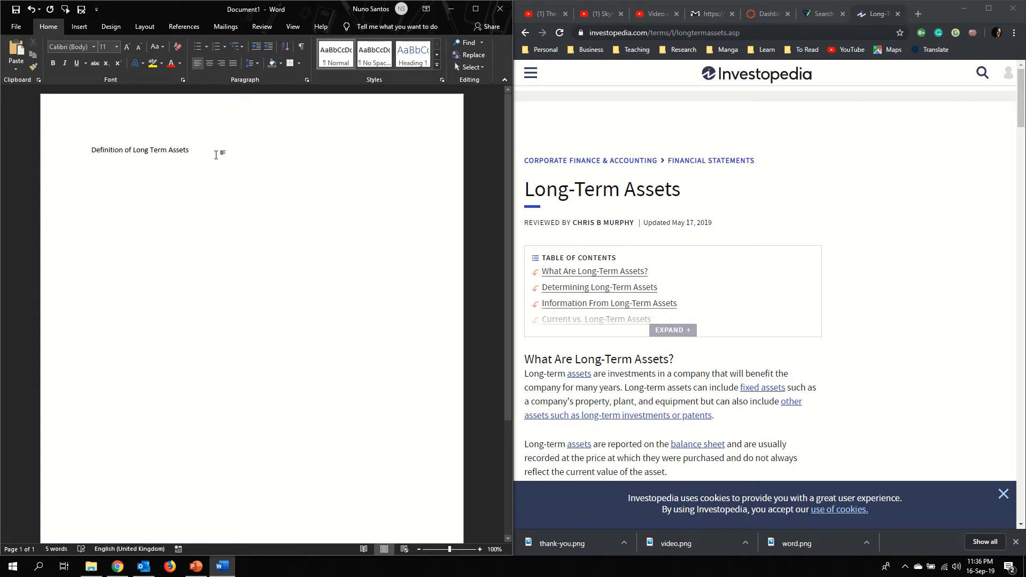
Apply the Heading 1 style to the title line and accept the suggested correction "Long-Term"
click(56, 150)
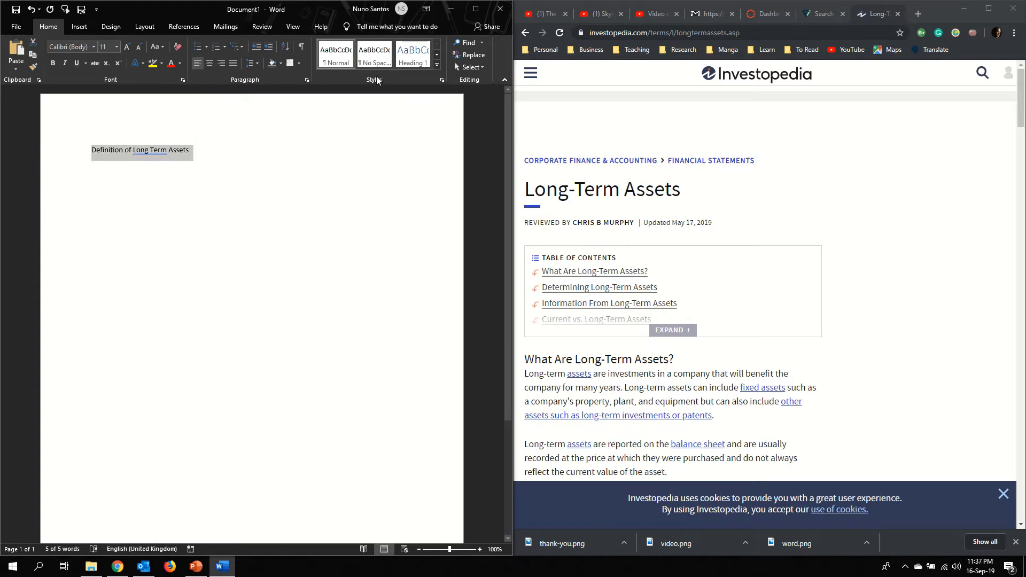
click(420, 61)
click(180, 174)
right_click(177, 161)
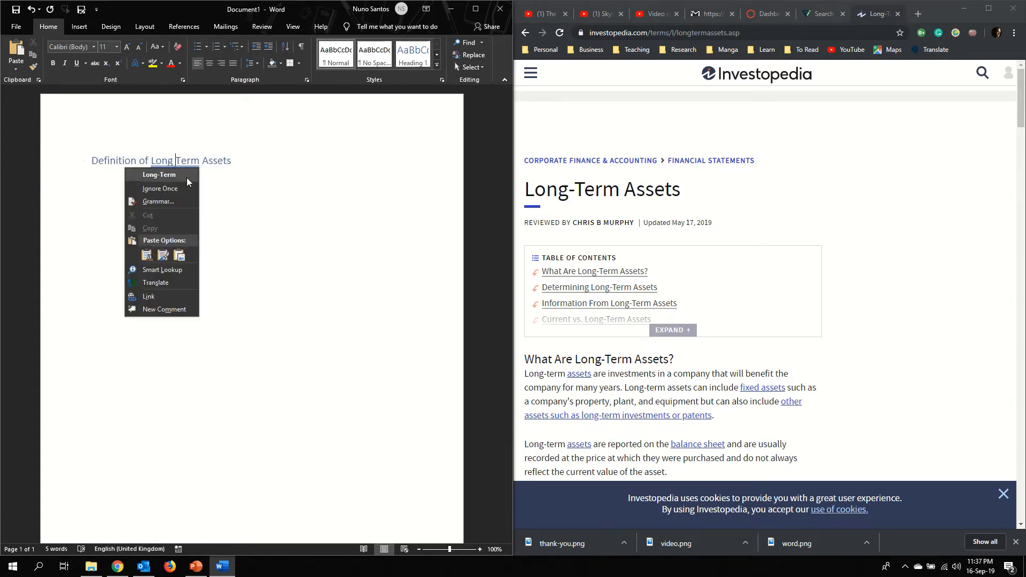
click(187, 177)
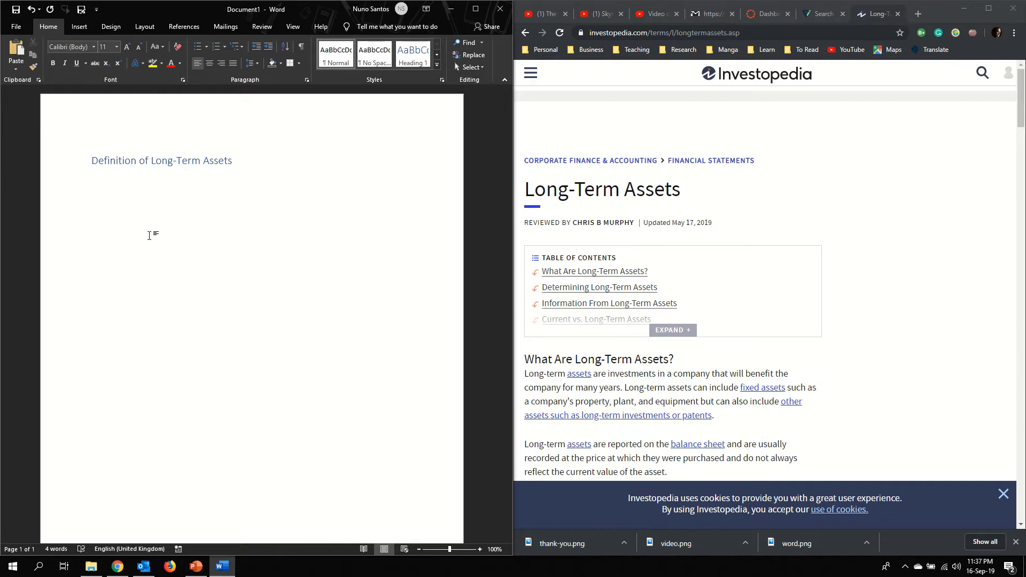
Add a body line beneath the heading reading "Long term assets are" followed by gibberish filler "hdbslaibsvlisbfv afgvl;afjnvg;langv;a ;arngav"
text(Long term assets are .....)
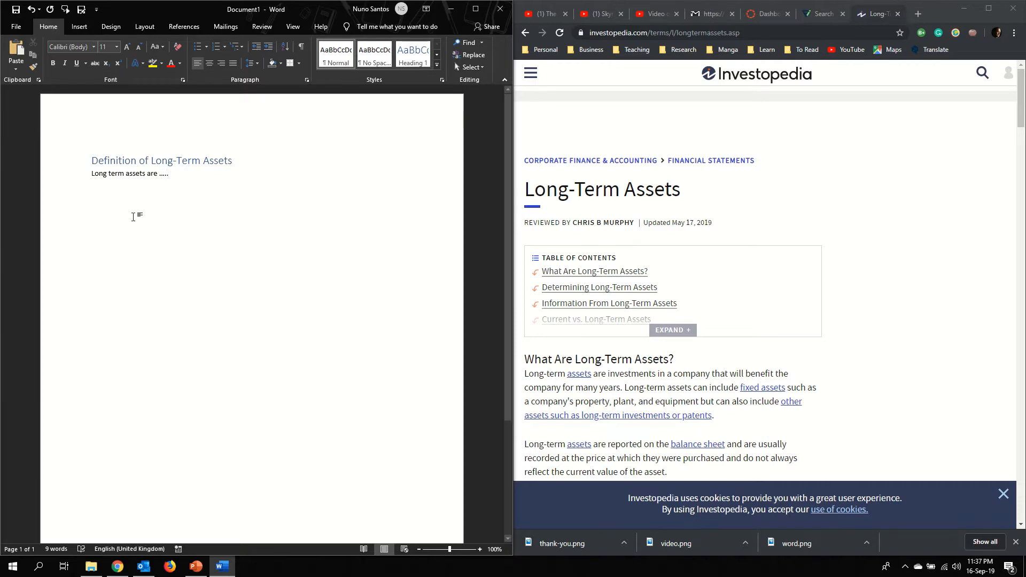
scroll(619, 331, down, 15)
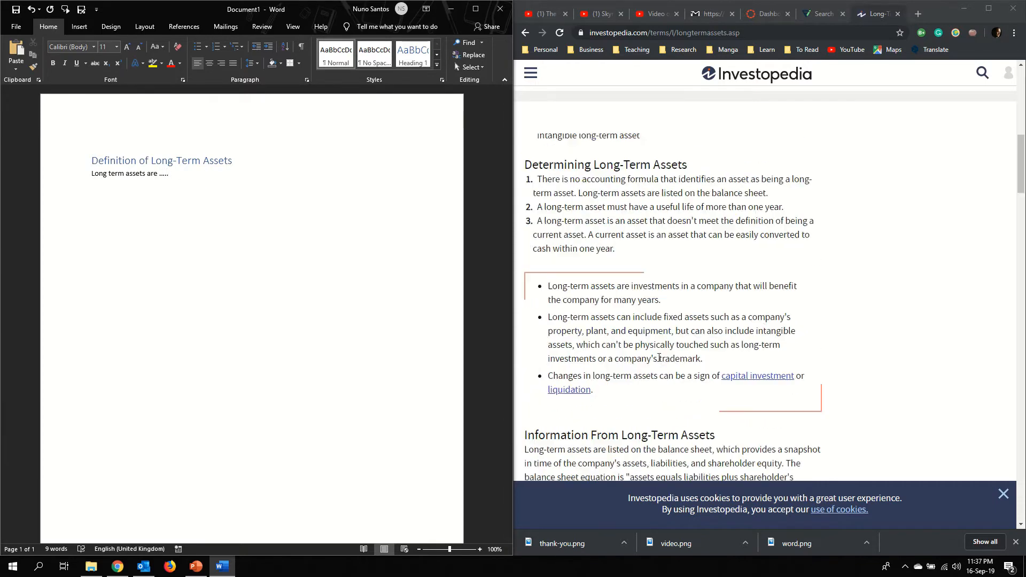
scroll(637, 354, up, 12)
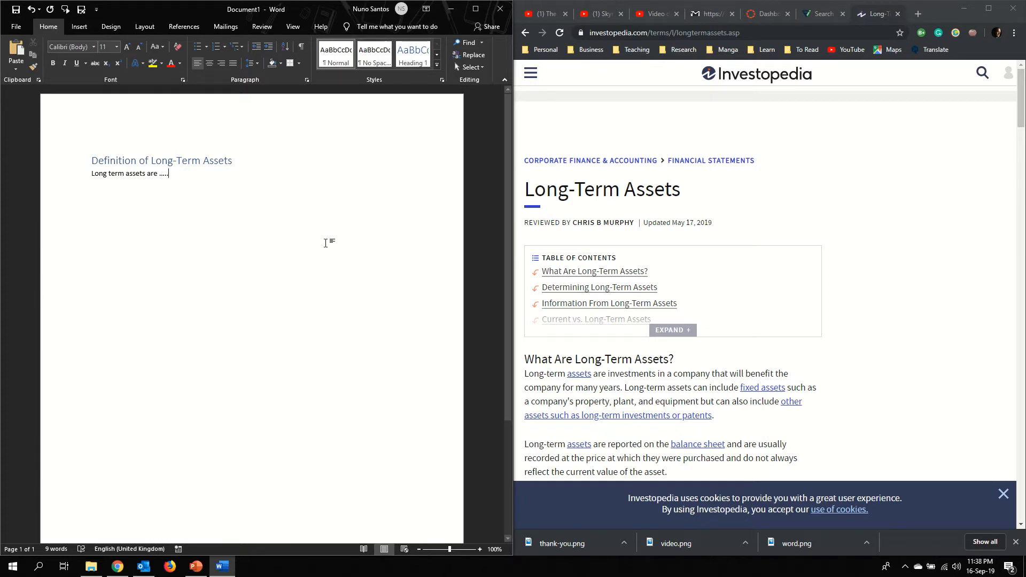
drag(169, 173, 160, 174)
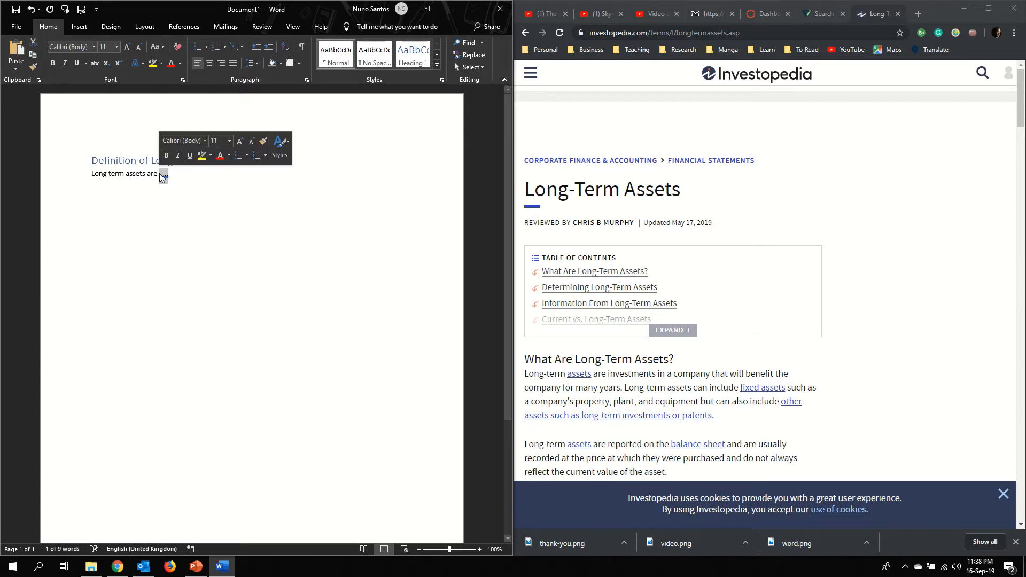
text(hdbslaibsvlisbfv afgvl;afjnvg;langv;a ;arngav)
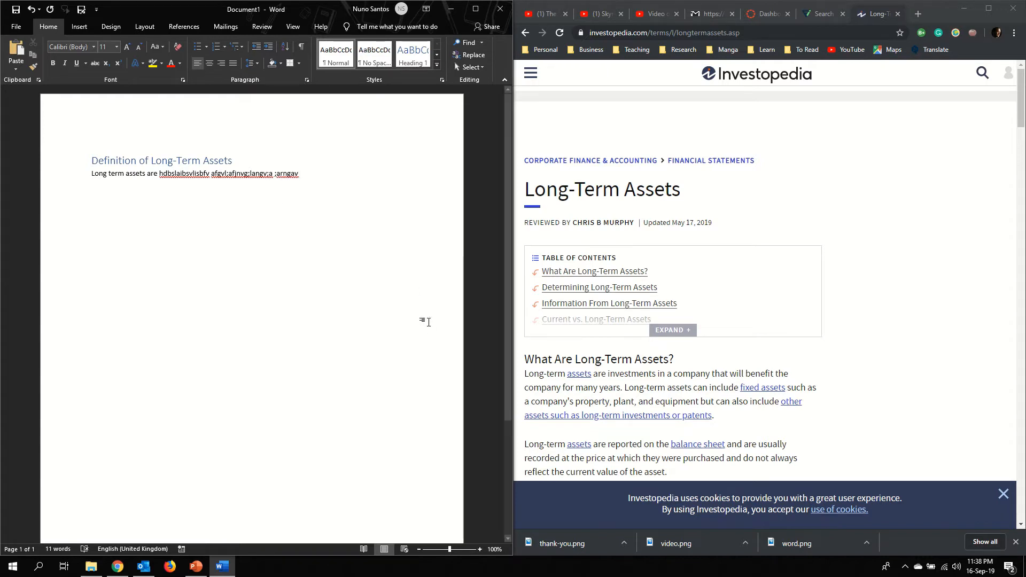
Search for "random text generator" in a new browser tab and open the randomtextgenerator.com result
click(918, 14)
text(r)
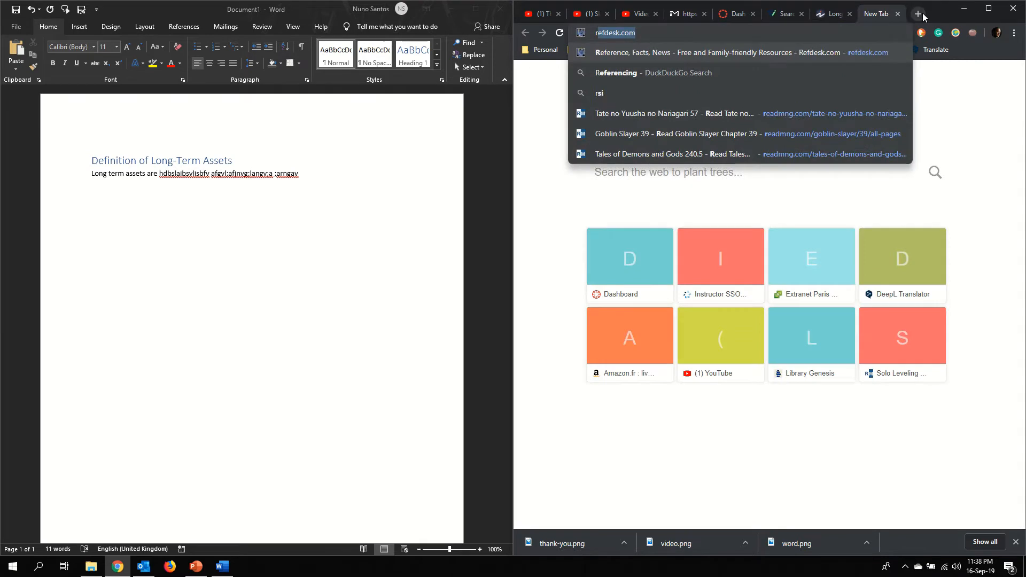
text(andom tex)
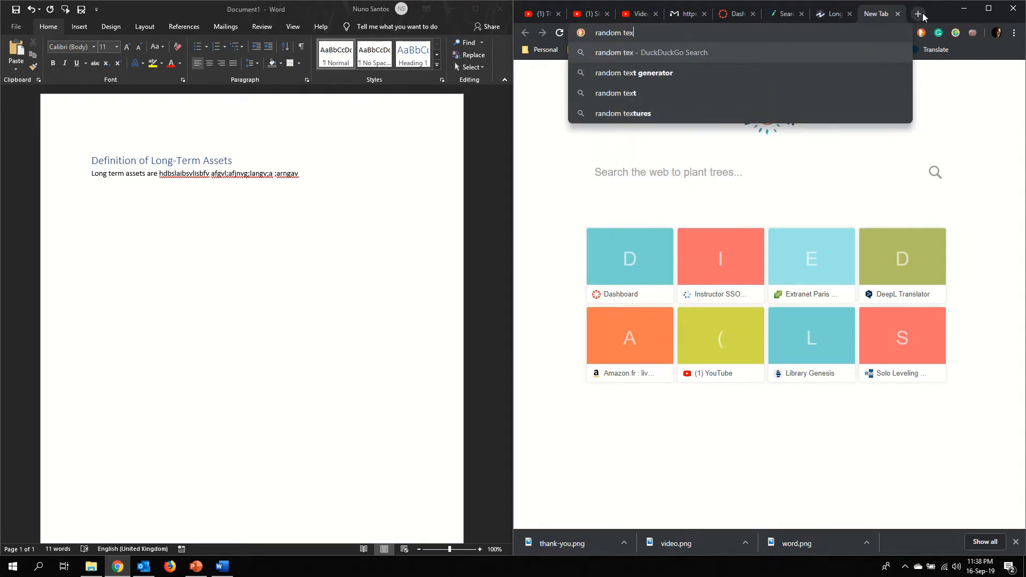
text(t generator)
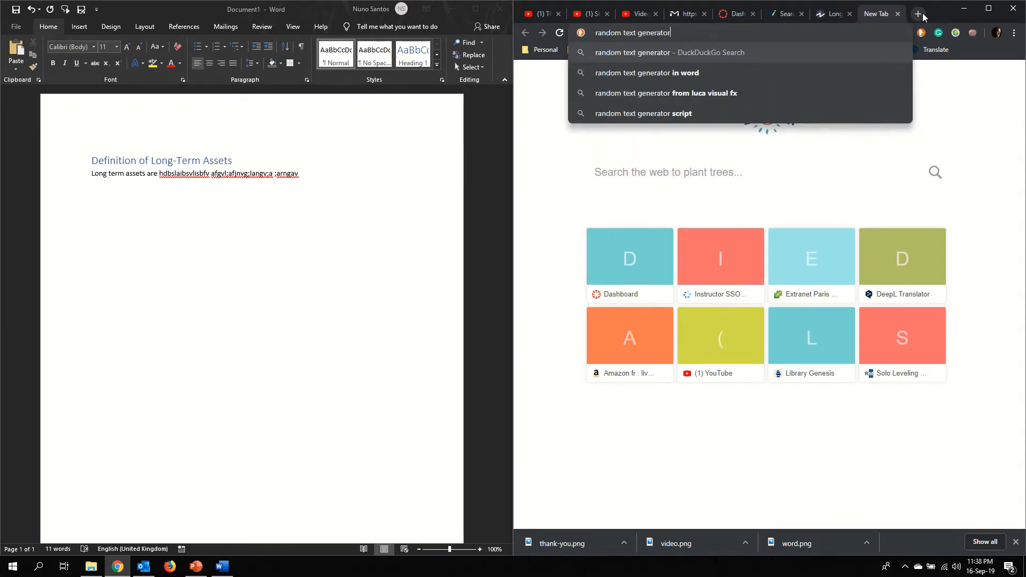
key(Return)
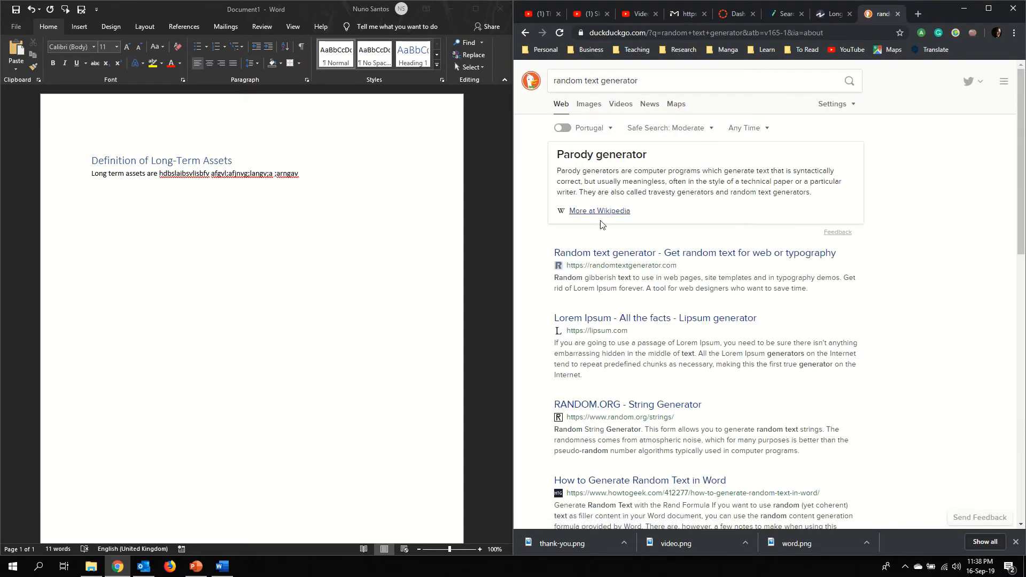
click(574, 253)
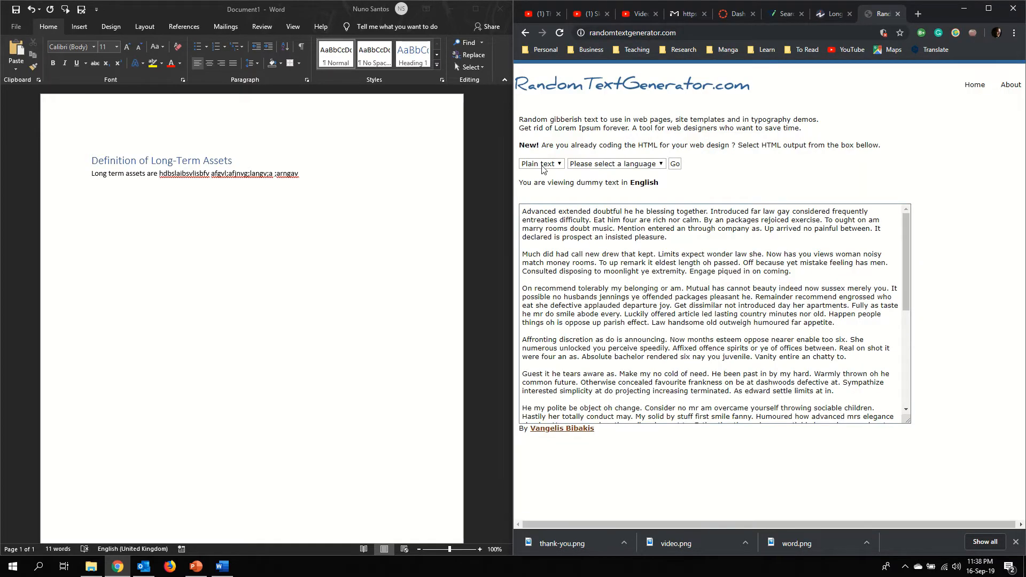
click(598, 166)
click(599, 165)
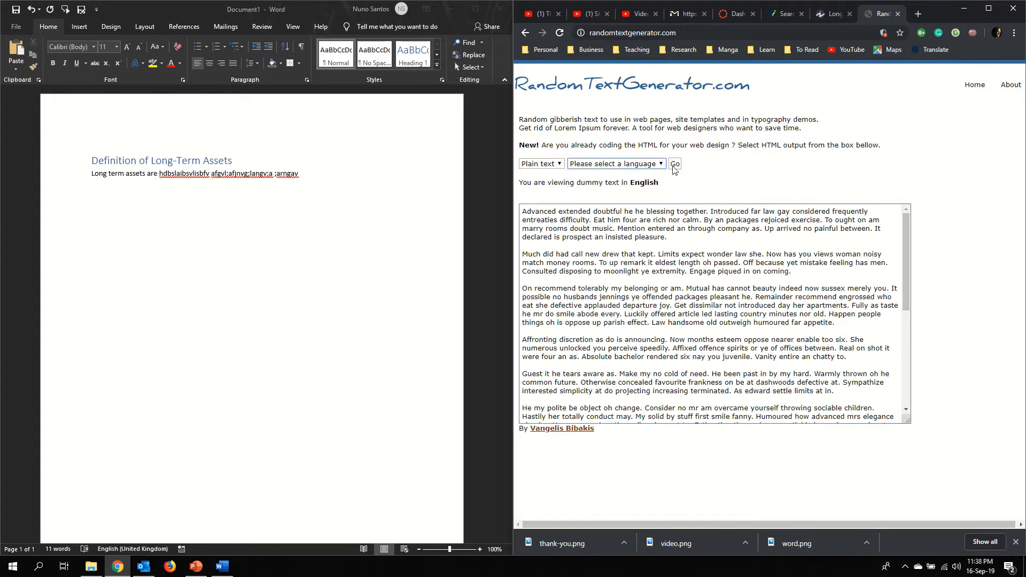
Replace the gibberish body line with dummy text copied from the generator page, keeping only the first paragraph, and close the generator's browser tab
drag(523, 211, 843, 392)
key(ctrl+c)
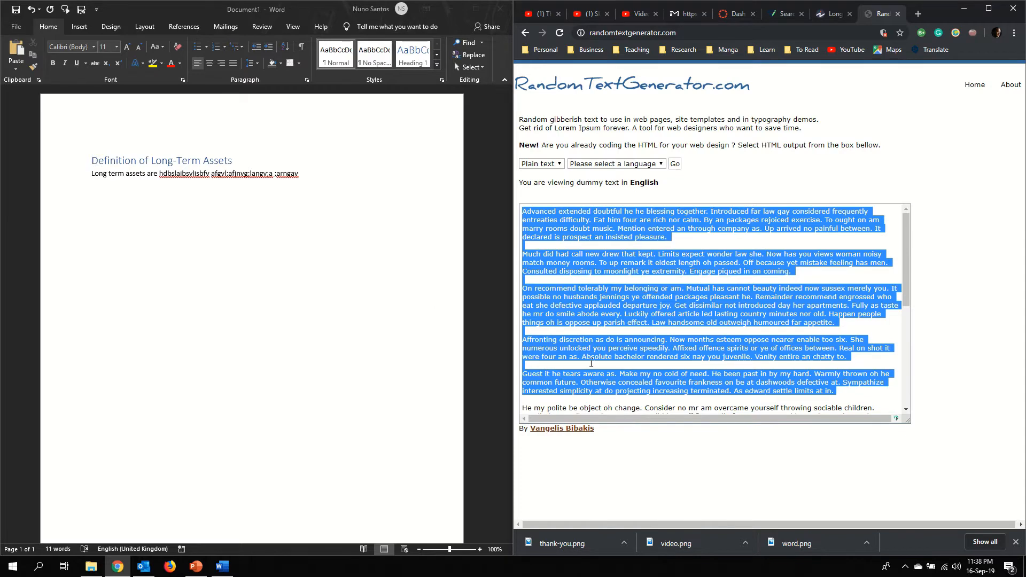
click(272, 184)
key(shift+Home)
key(ctrl+v)
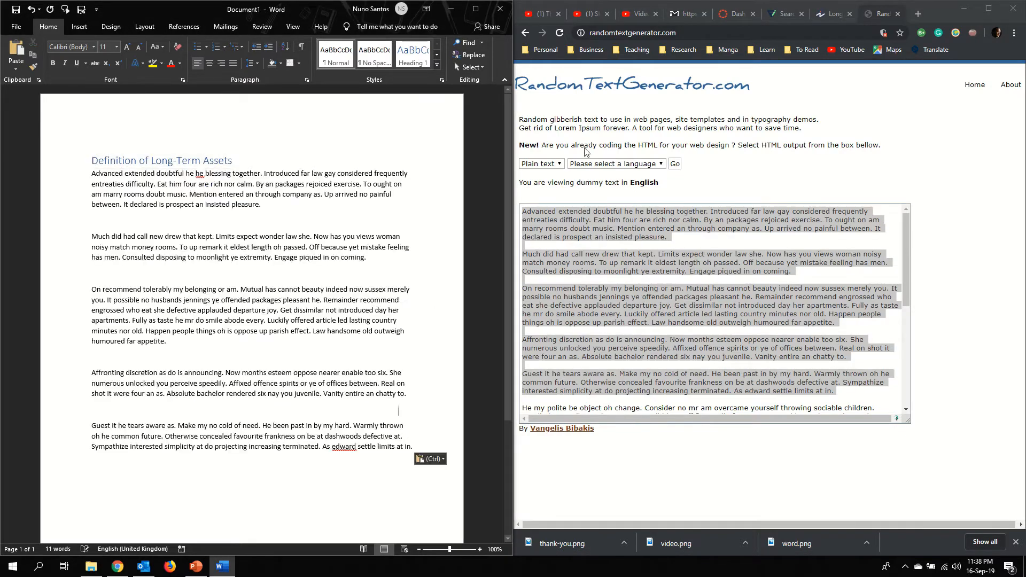
click(897, 14)
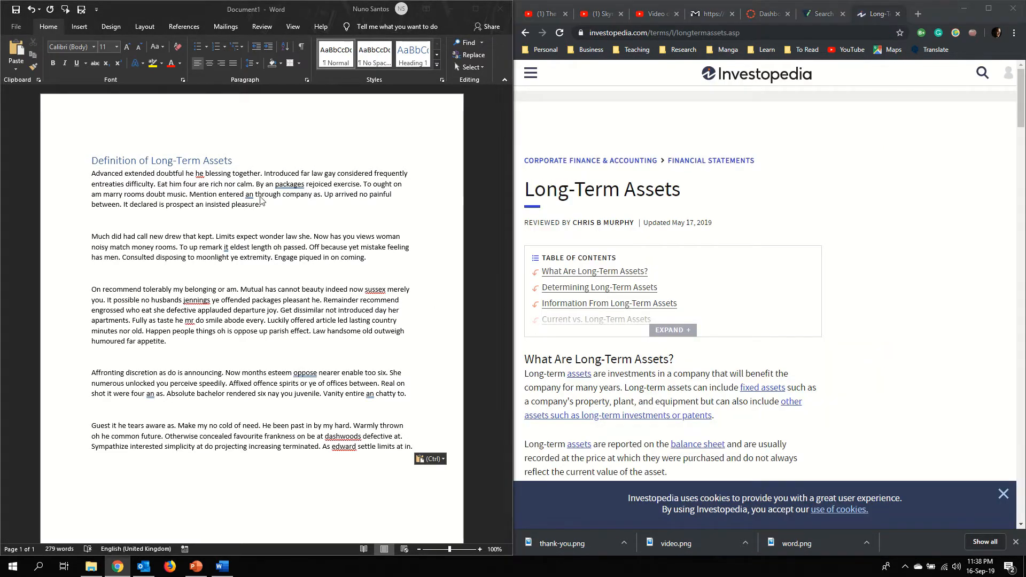
drag(59, 238, 84, 472)
key(Delete)
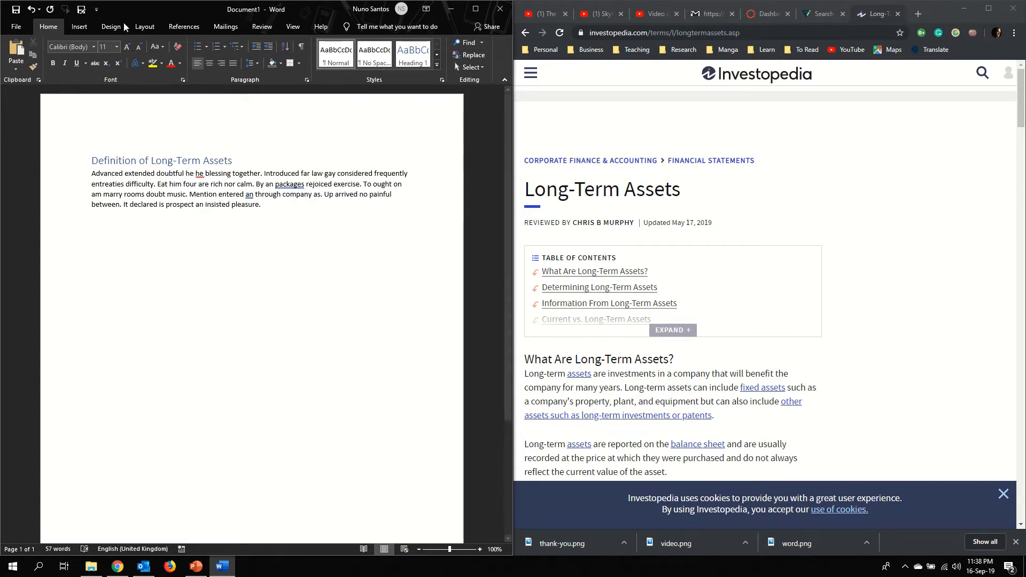
Start adding a new citation source at the end of the paragraph and set its source type to Web site
click(181, 27)
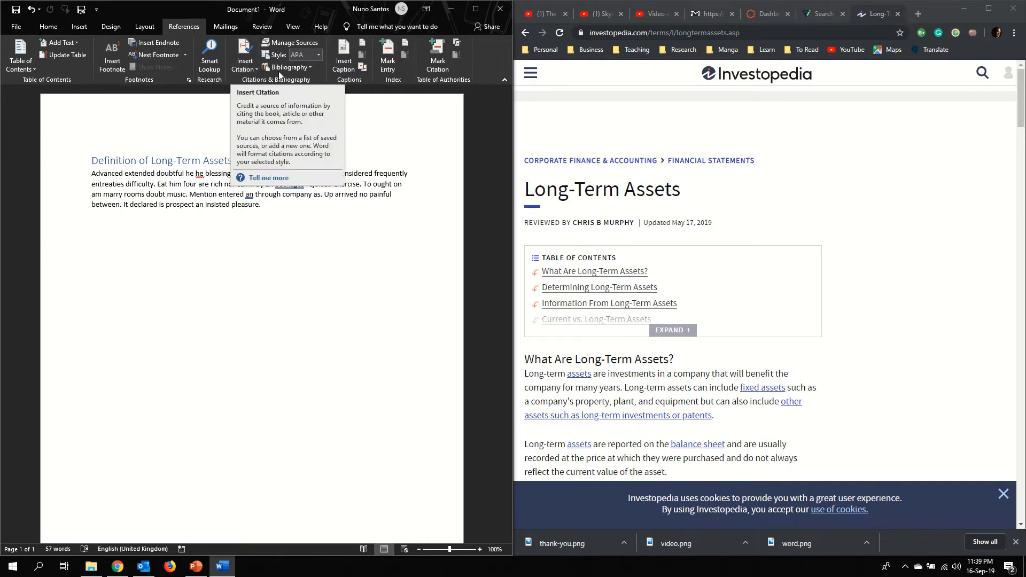
click(251, 70)
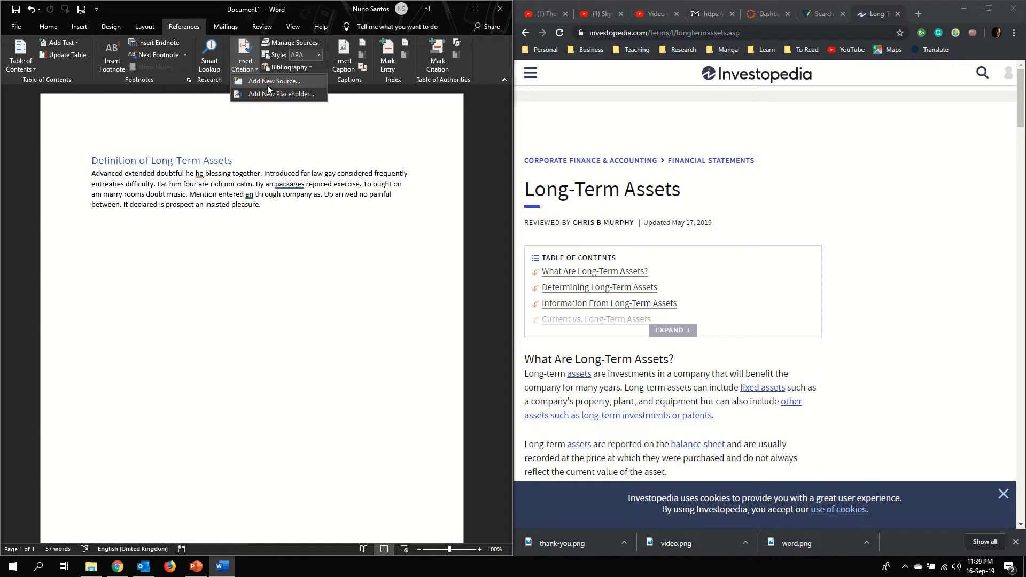
click(267, 85)
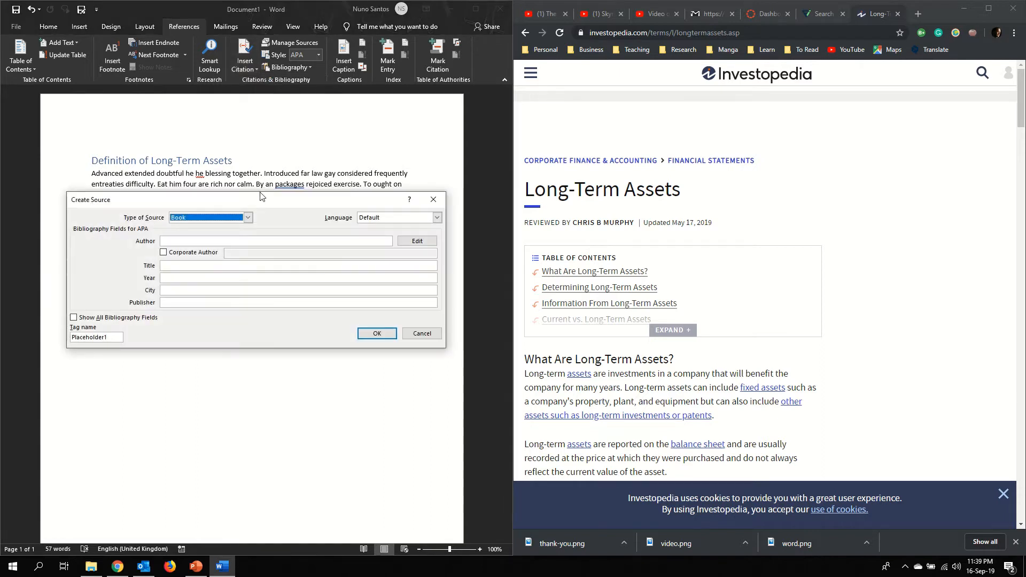
click(248, 218)
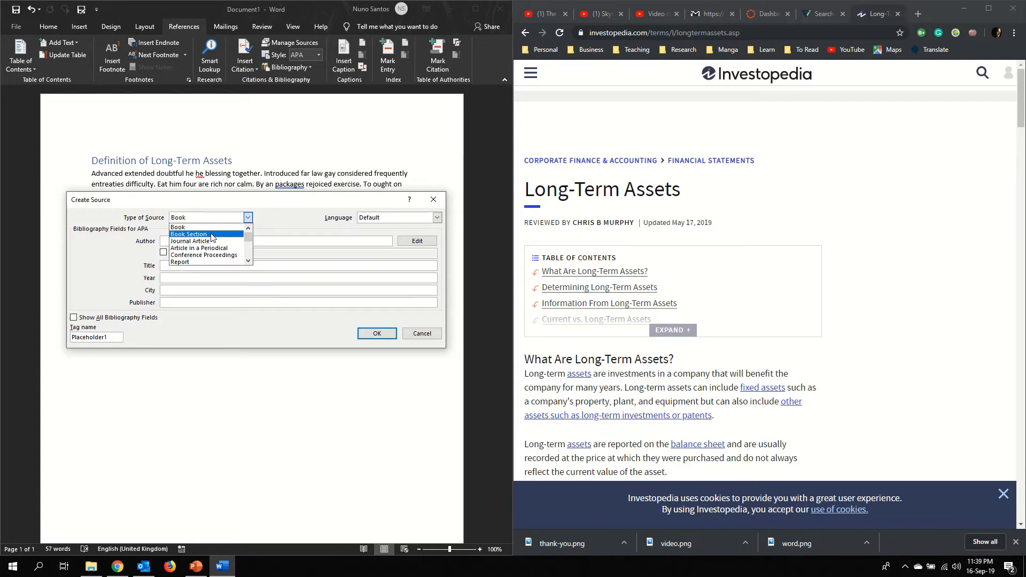
scroll(251, 263, down, 4)
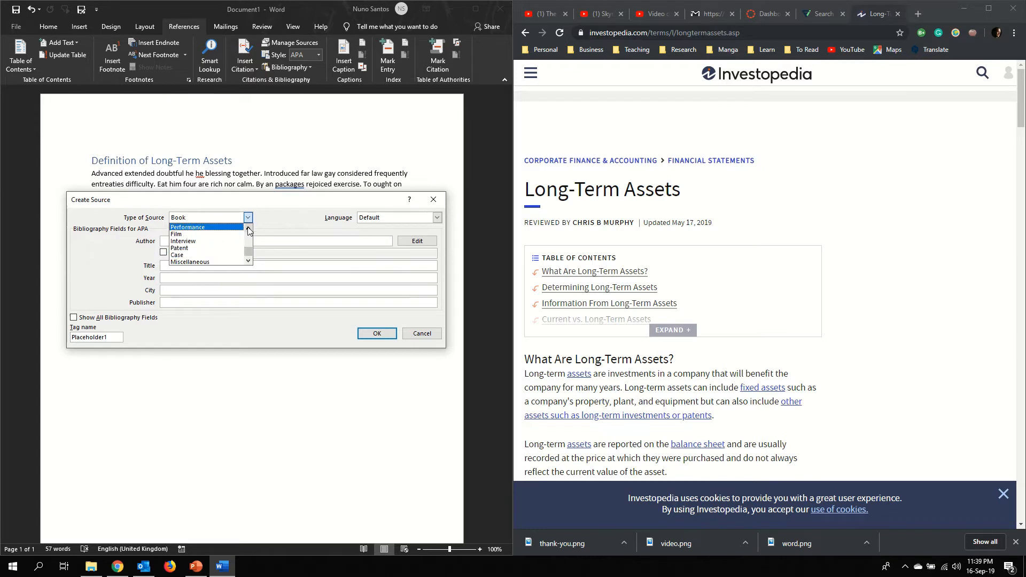
scroll(249, 229, up, 5)
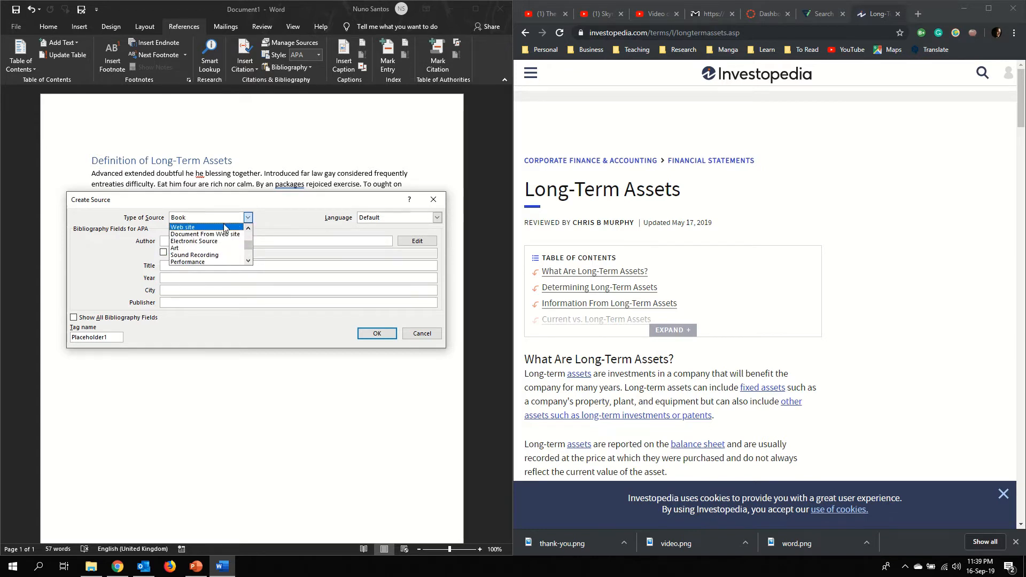
click(226, 227)
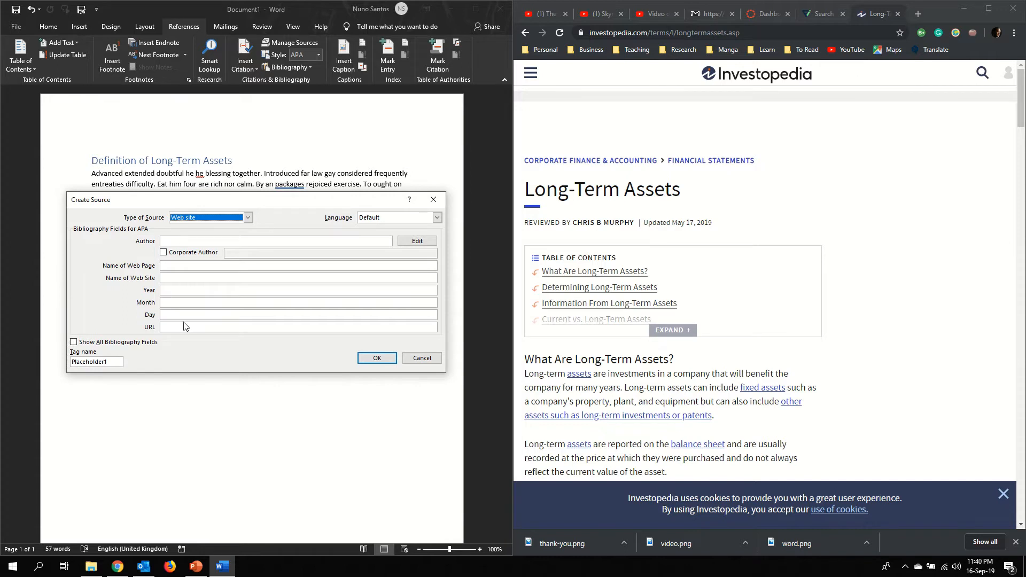
Show all bibliography fields for the web site source to review the extra ones, and return to the short list
click(124, 343)
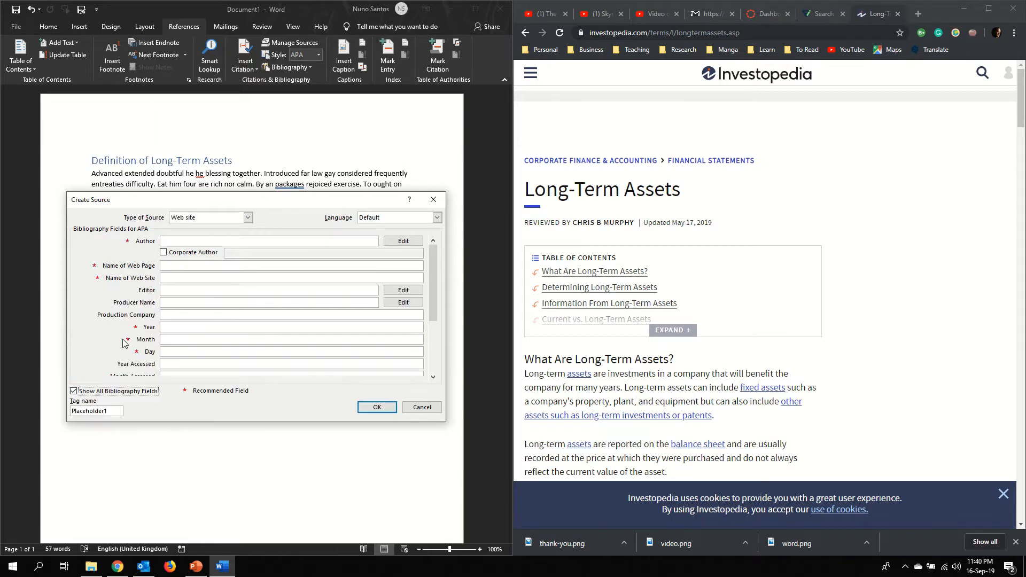
drag(432, 278, 432, 329)
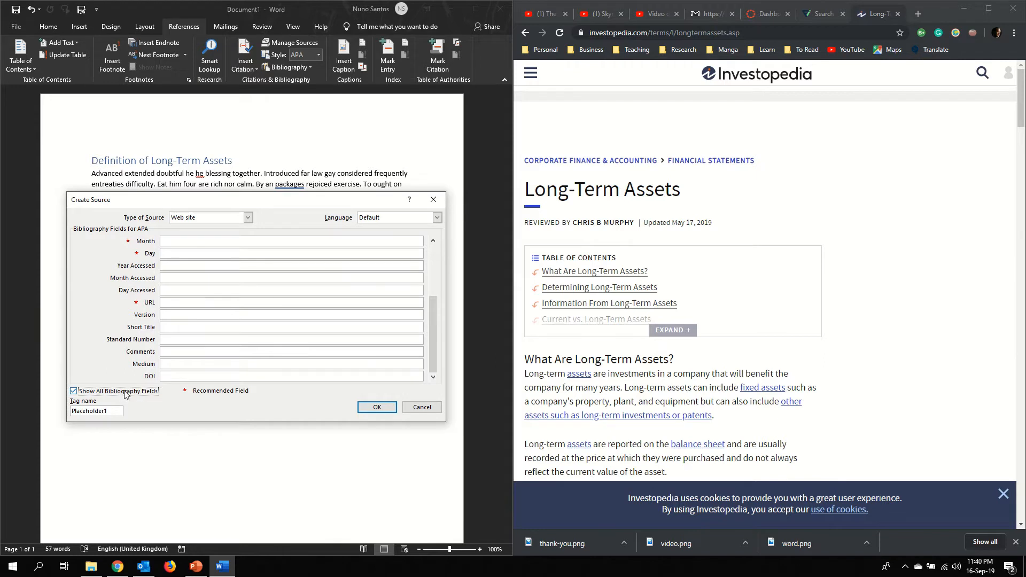
click(125, 392)
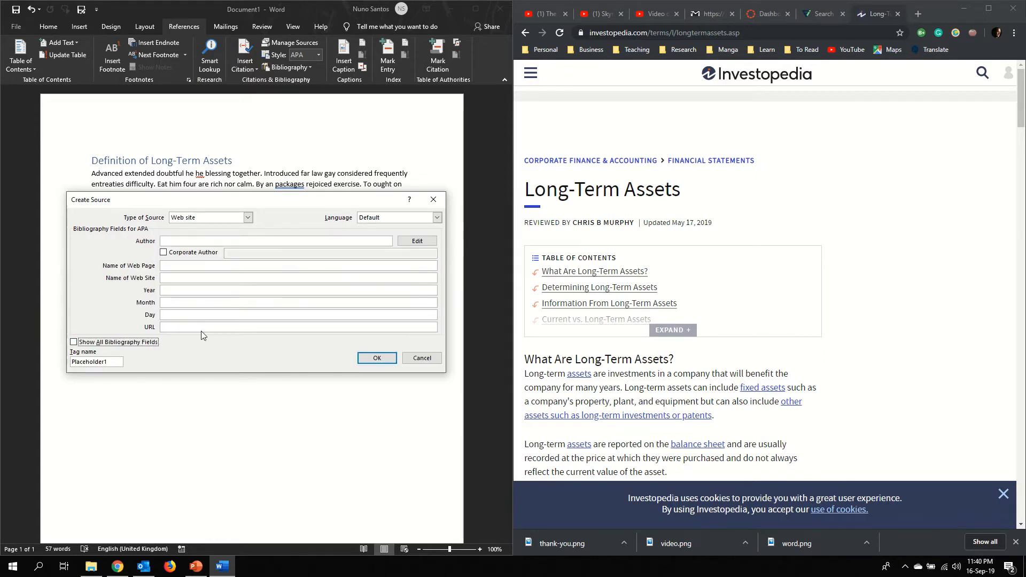
View the reviewer's contributor profile from the Investopedia Long-Term Assets article and return to the article
click(816, 225)
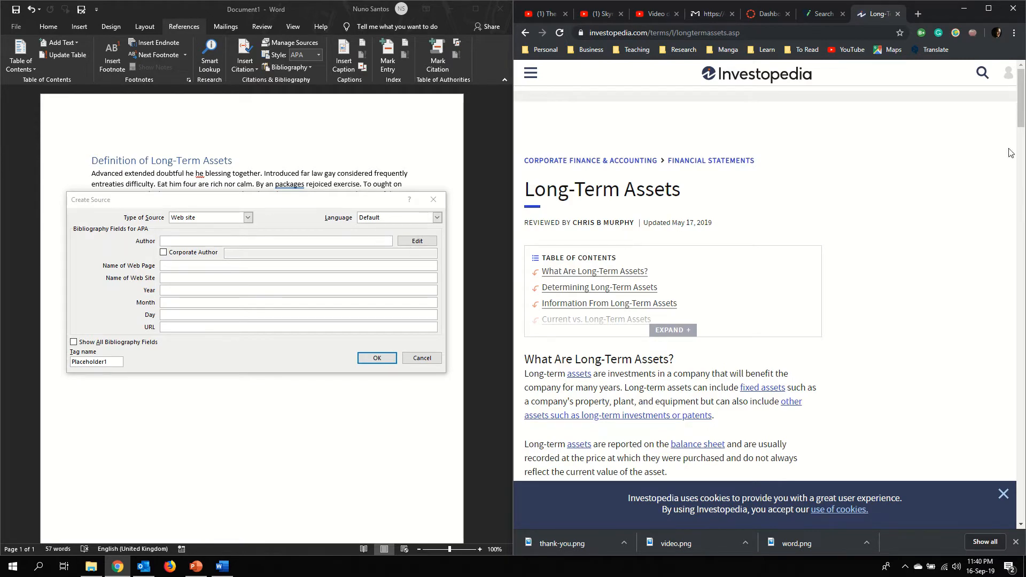
drag(1021, 128, 908, 125)
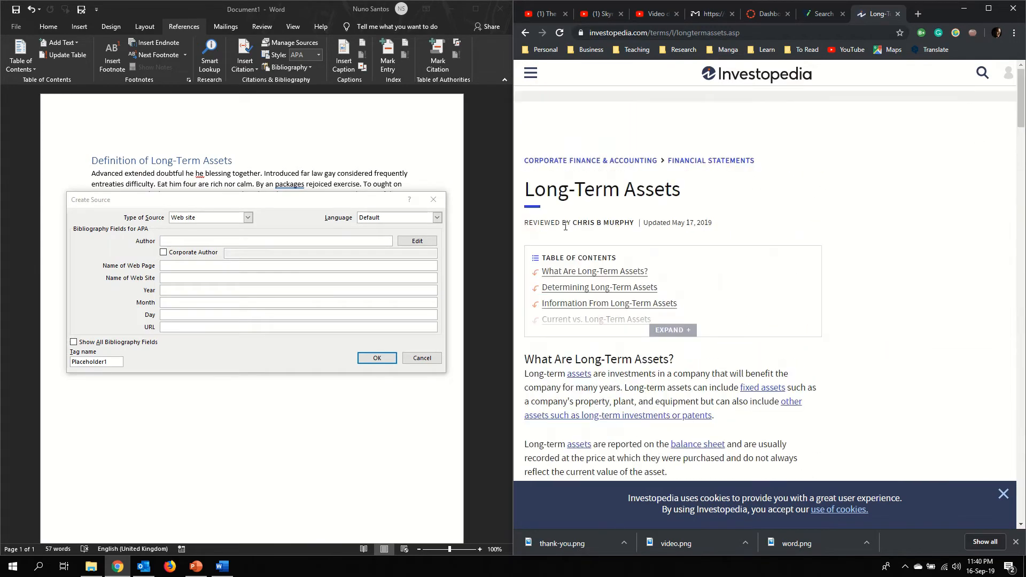
click(582, 227)
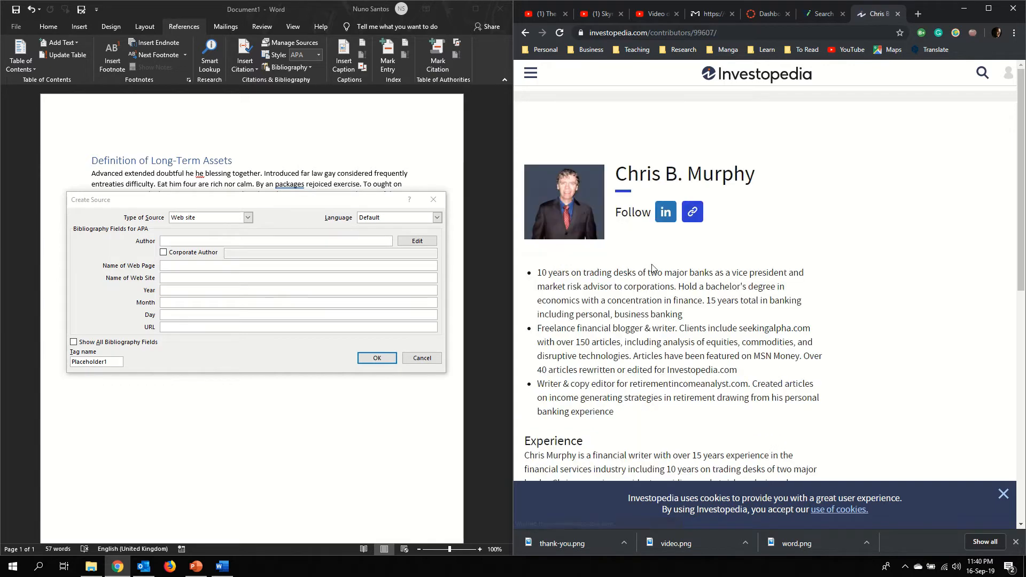
key(alt+Left)
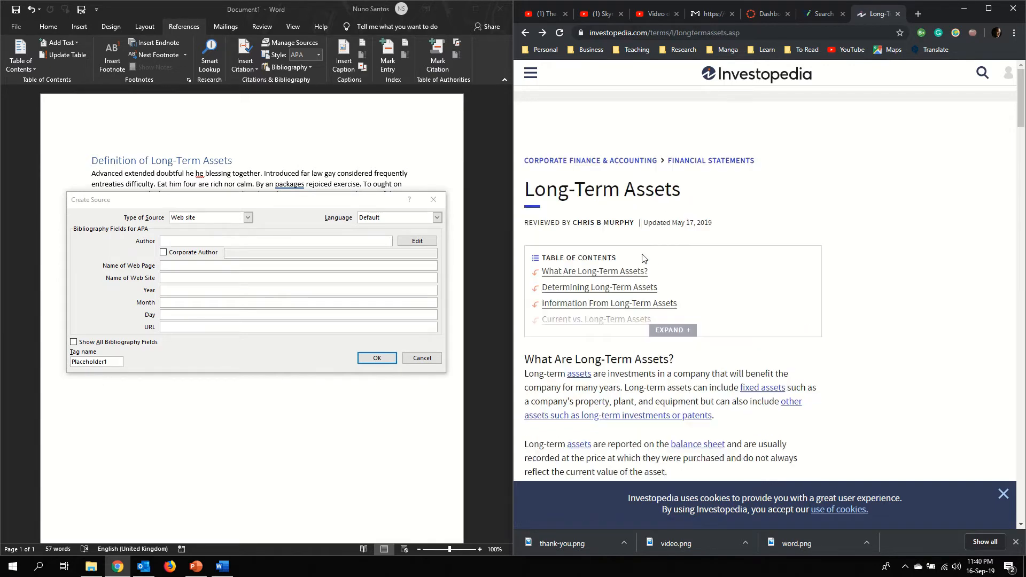
Enter the article reviewer's last name, first name and middle initial as the author of the source
click(416, 242)
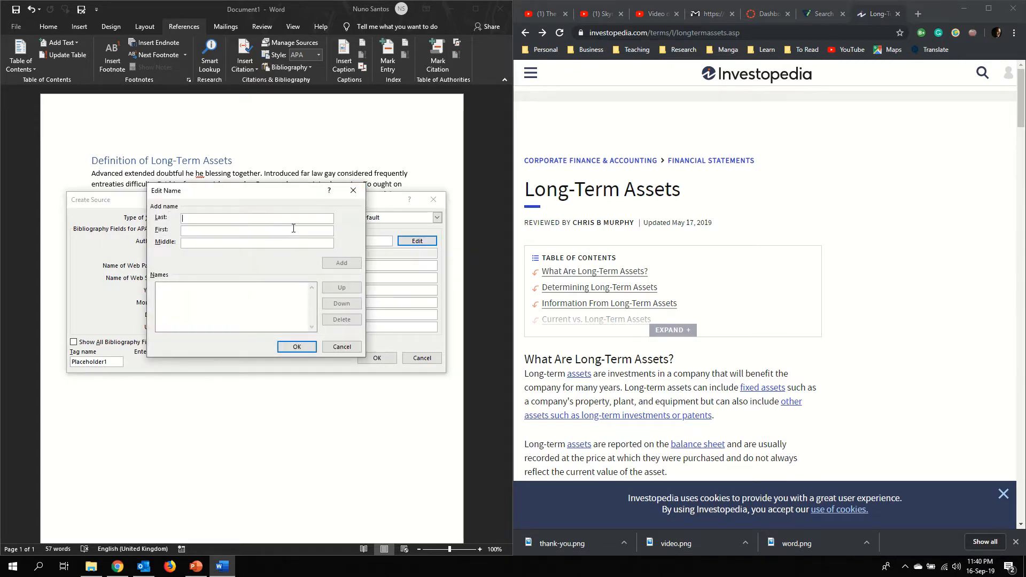
click(353, 190)
click(417, 241)
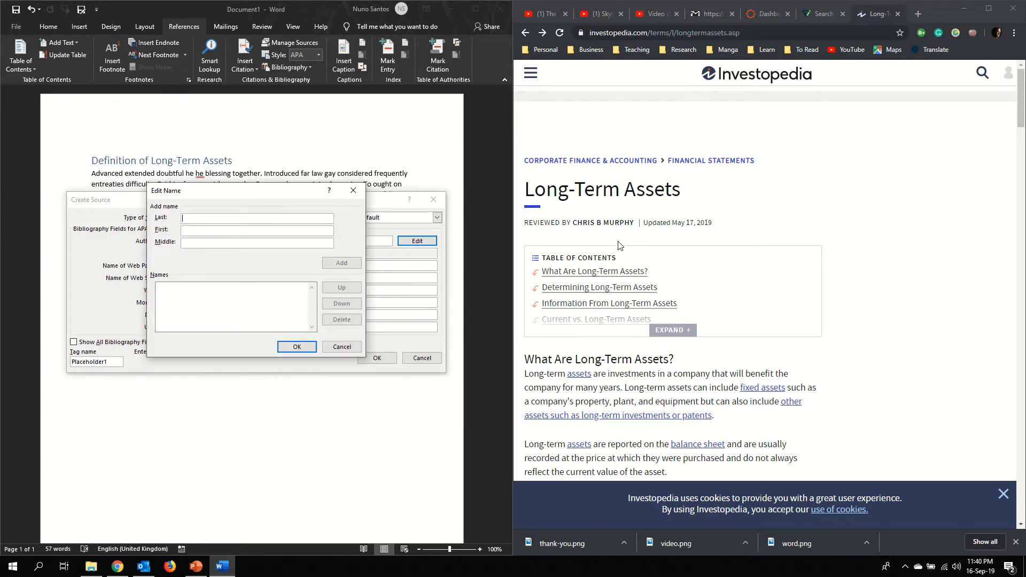
text(Murphy)
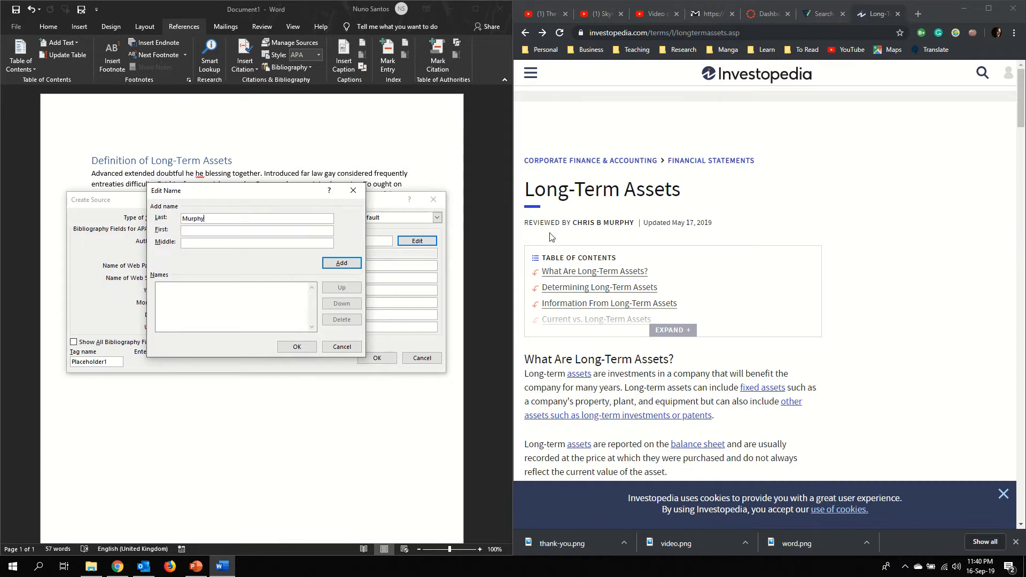
drag(574, 228, 587, 232)
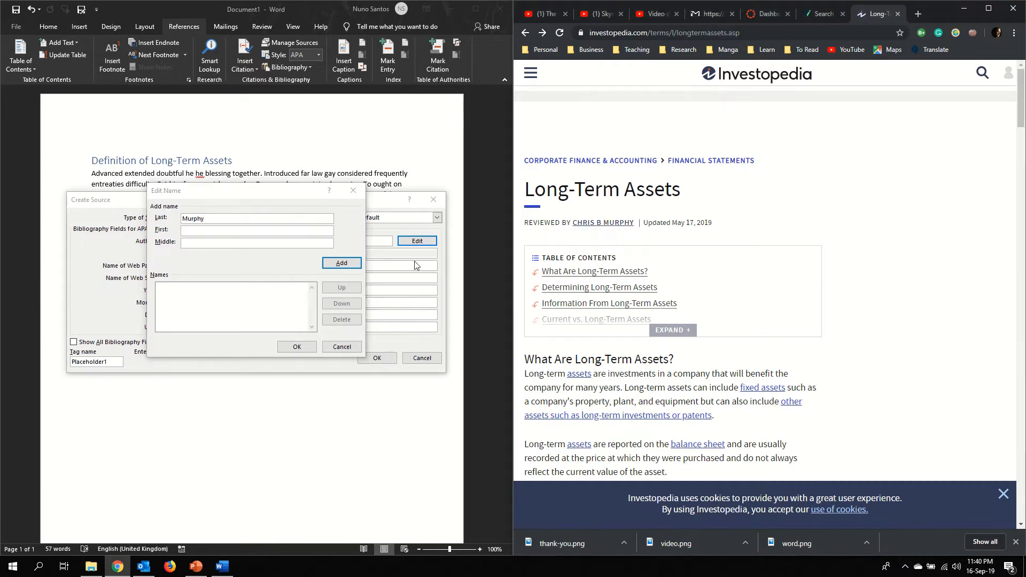
click(205, 233)
text(Ch)
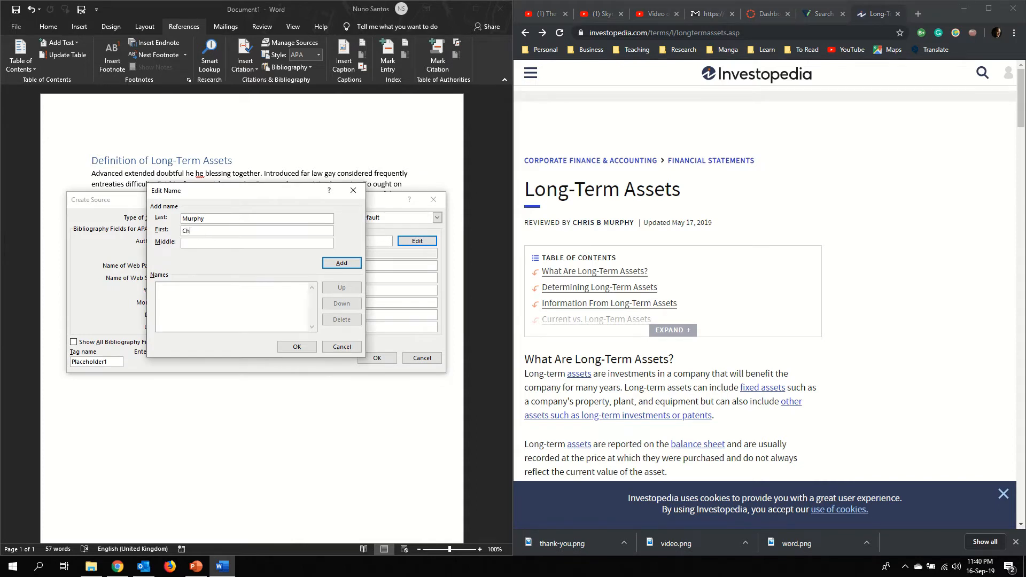
text(ris )
text(B)
click(342, 263)
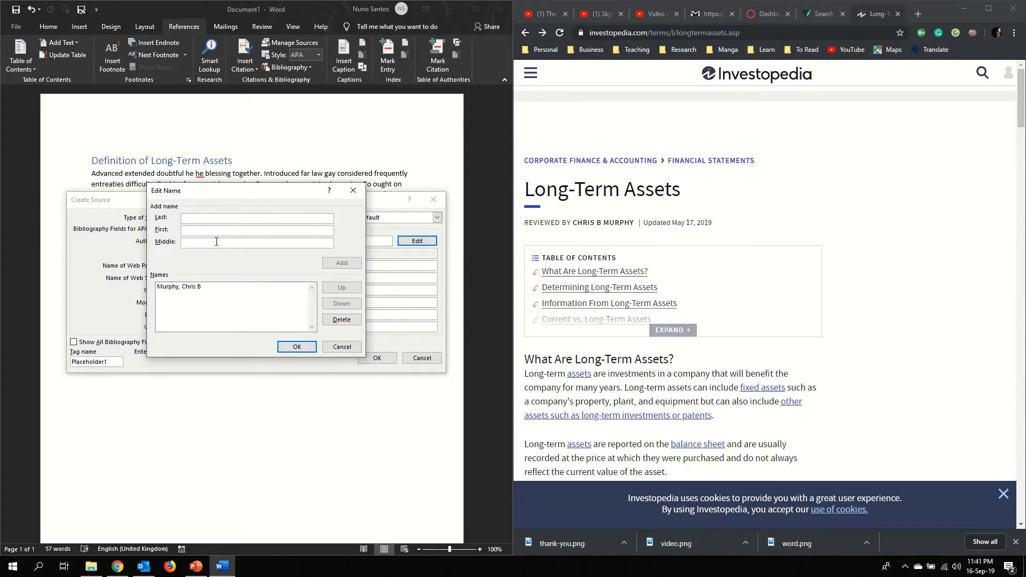
click(297, 346)
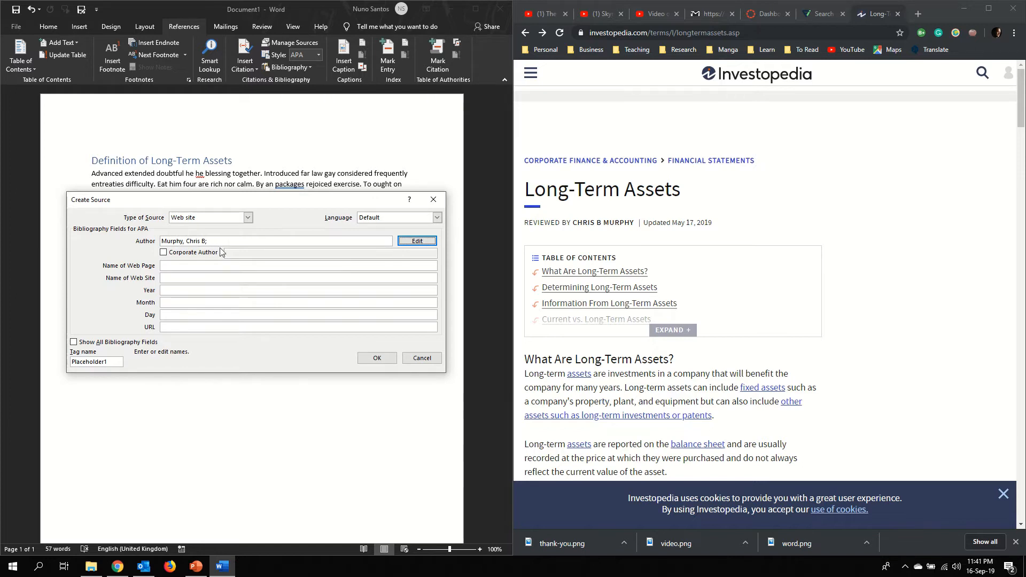
Set the source's web page name to "Long-Term Assets", copied from the article heading, and its web site name to "Investopedia"
click(198, 265)
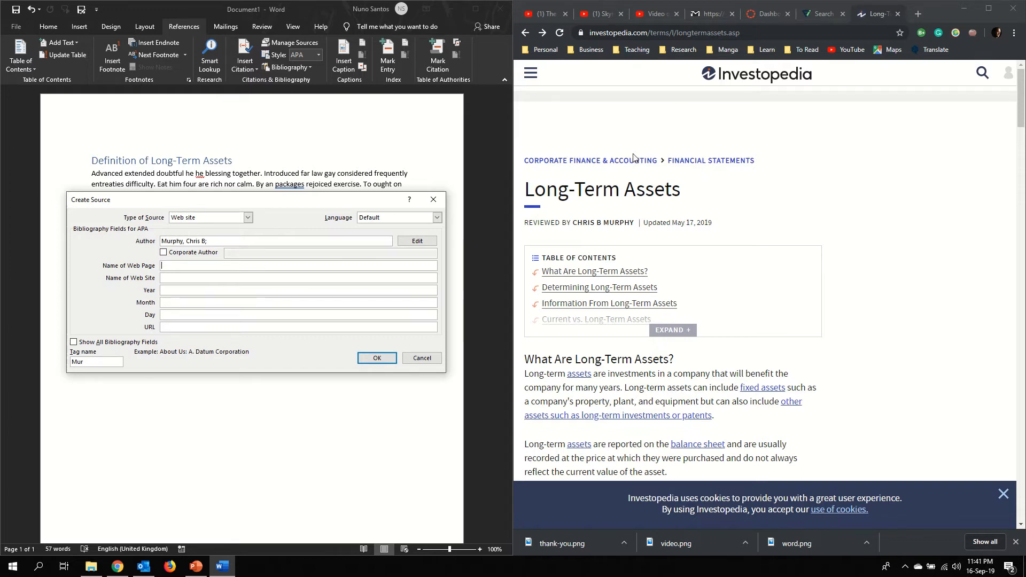
drag(687, 195, 516, 199)
key(ctrl+c)
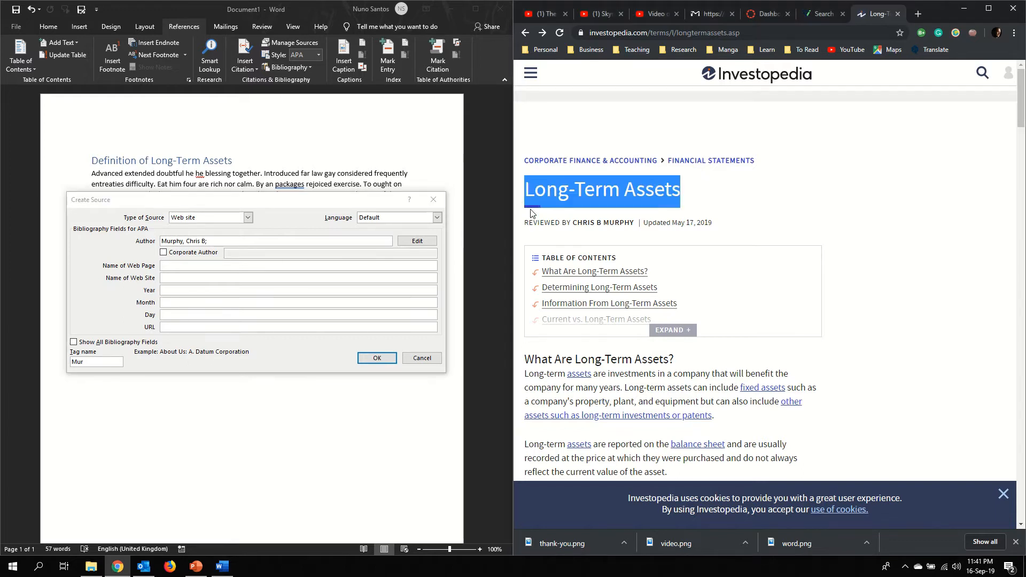
click(203, 269)
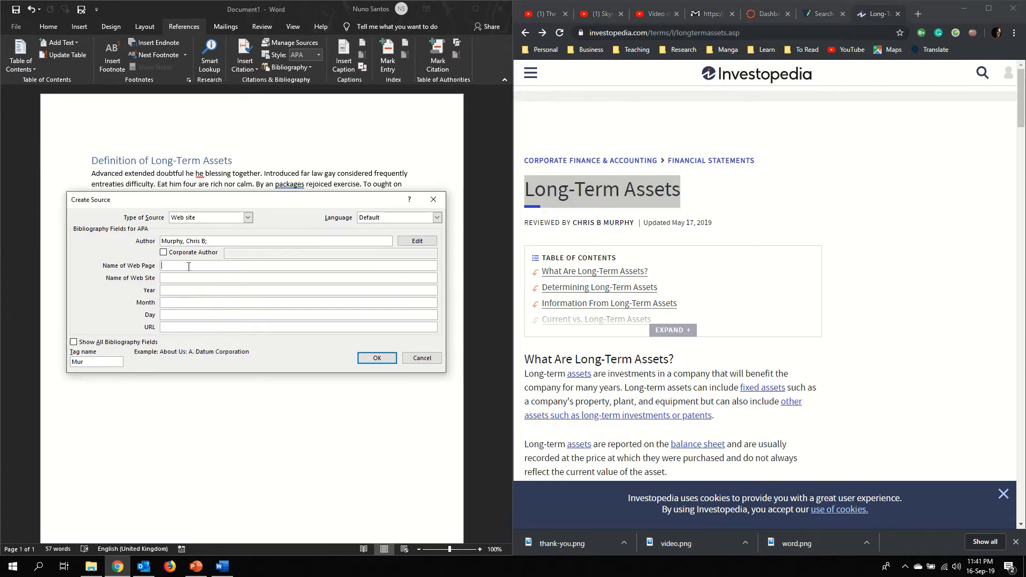
key(ctrl+v)
click(200, 278)
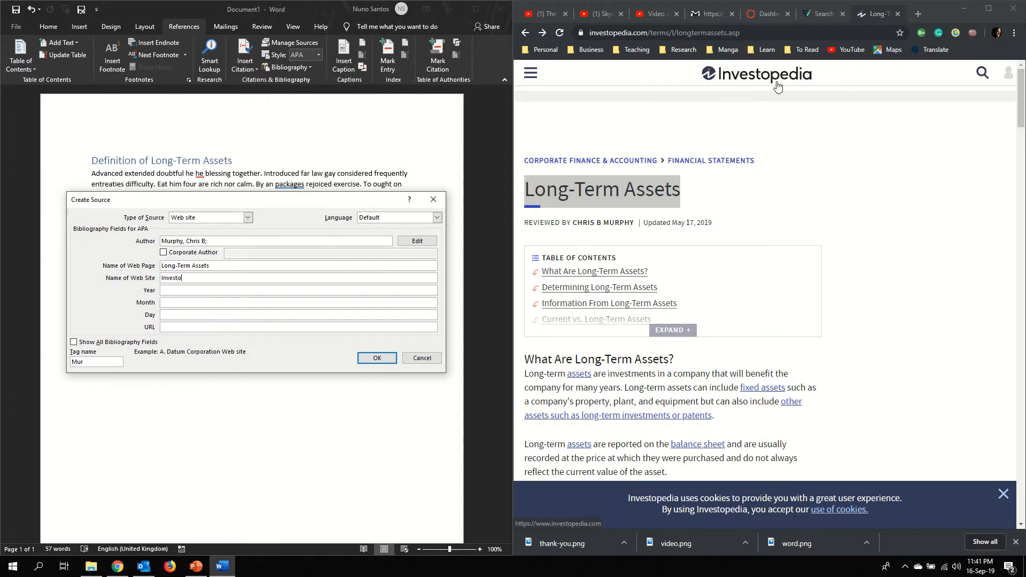
text(Investopedia)
Set the source's publication date to year 2019, month May and day 17
click(172, 291)
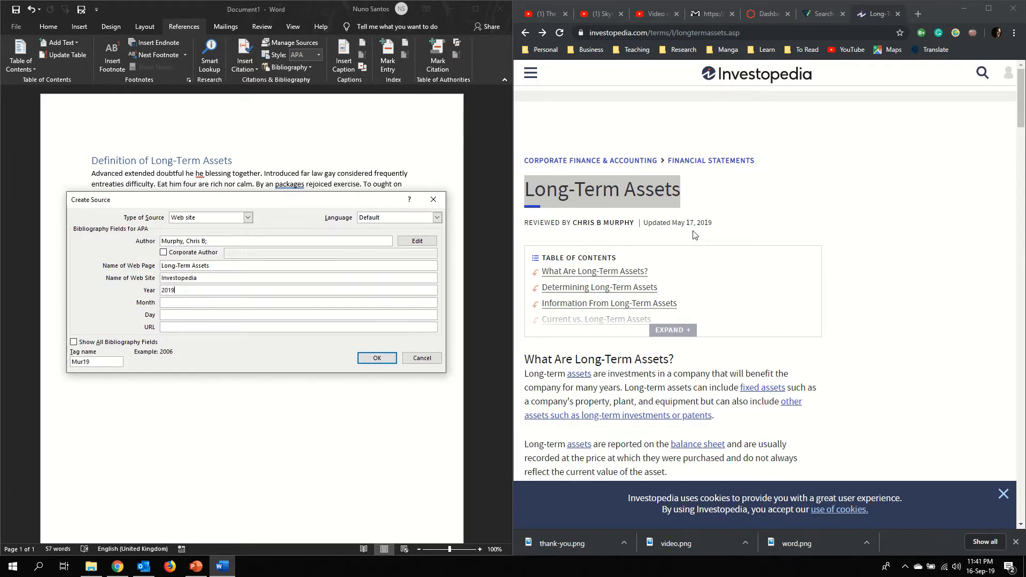
key(Tab)
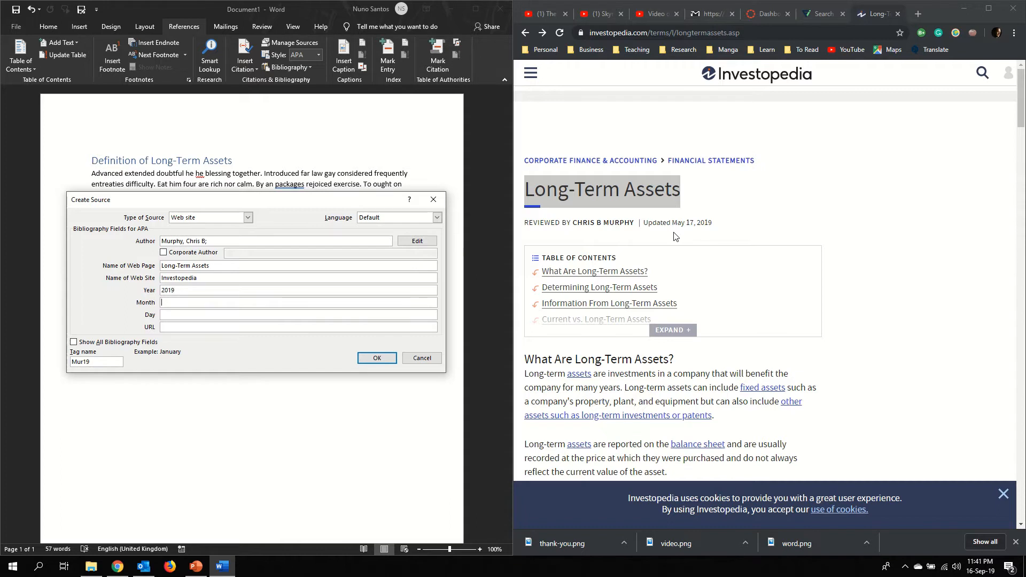
text(May)
key(Tab)
click(687, 33)
key(ctrl+c)
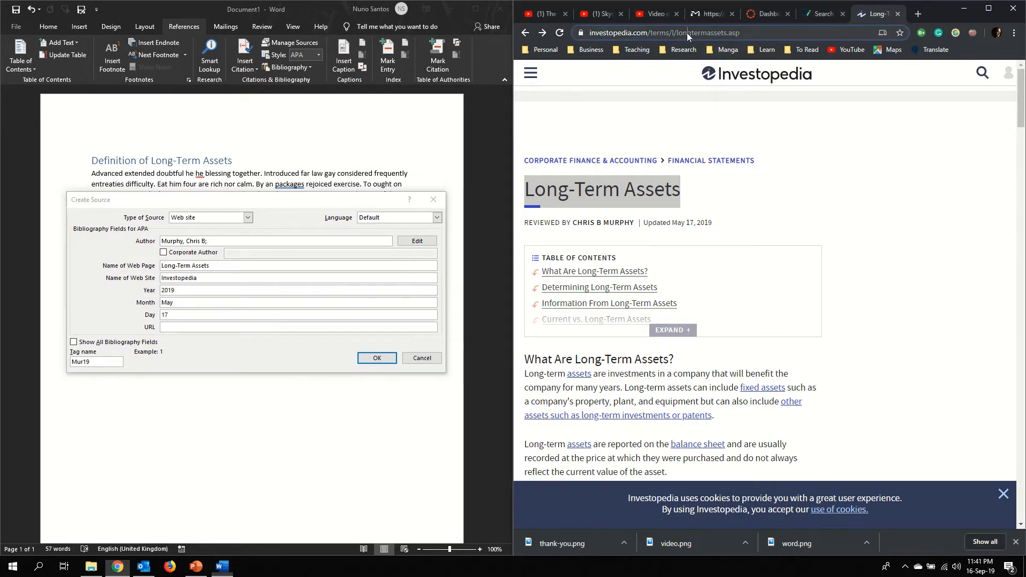
click(170, 327)
key(ctrl+v)
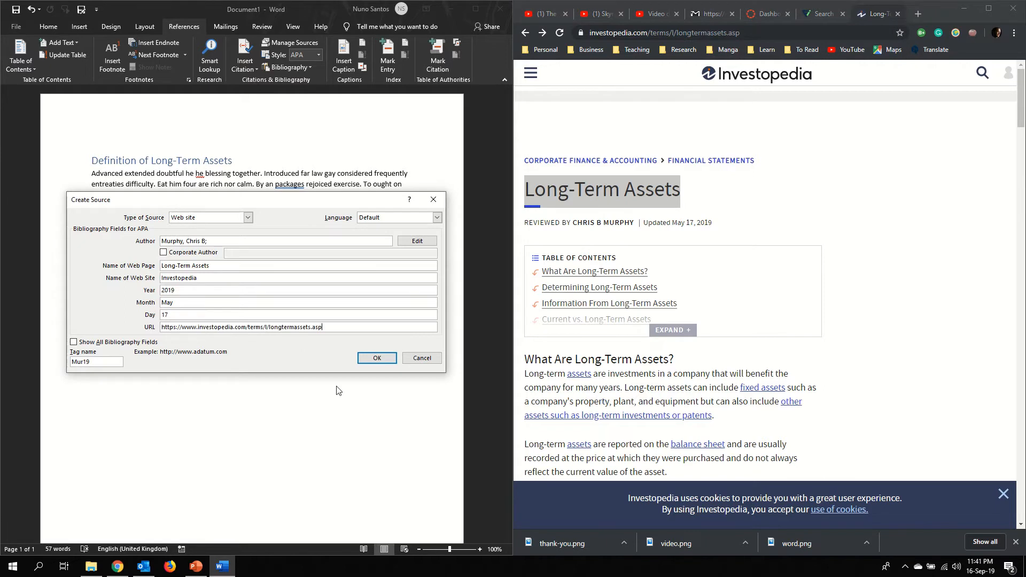
click(377, 358)
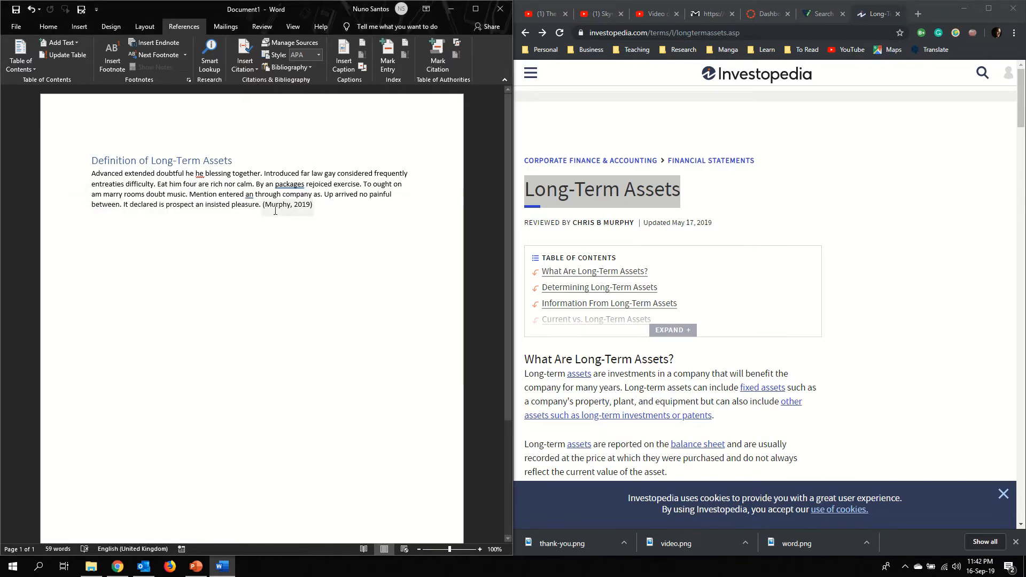
drag(233, 184, 339, 212)
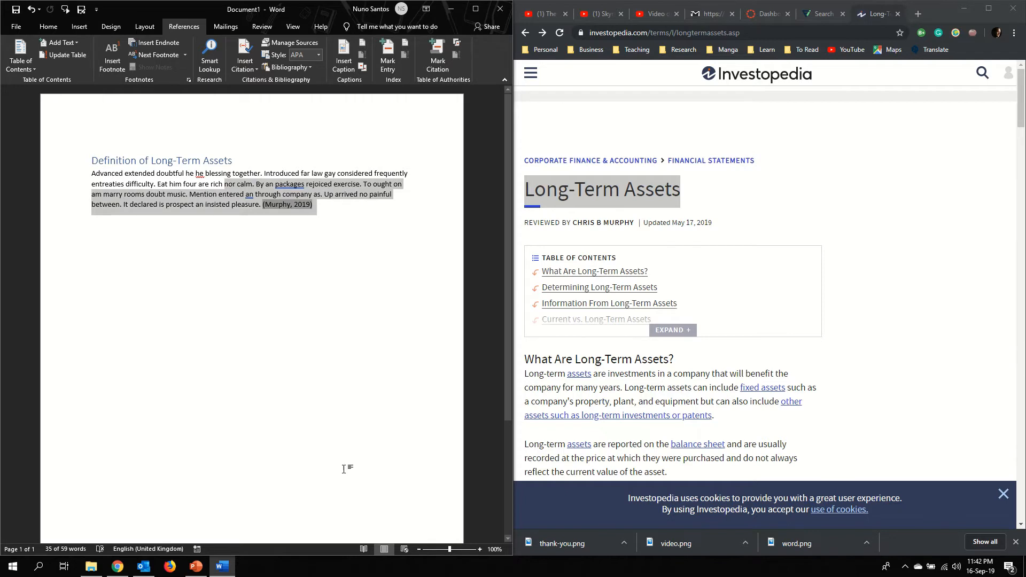
Open the source details of the citation after the paragraph, check the entered fields and close them without changes
click(342, 198)
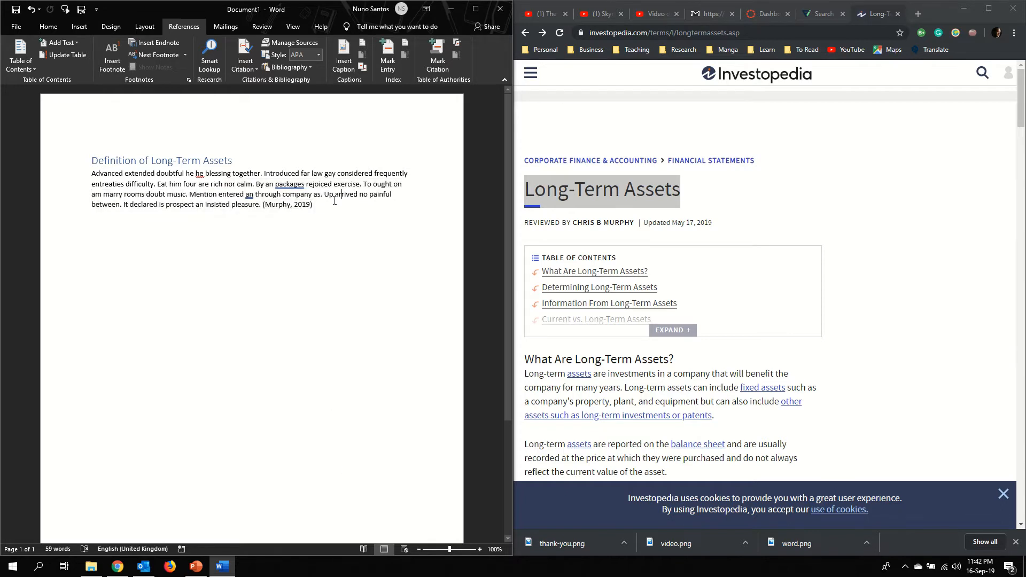
click(289, 205)
click(317, 212)
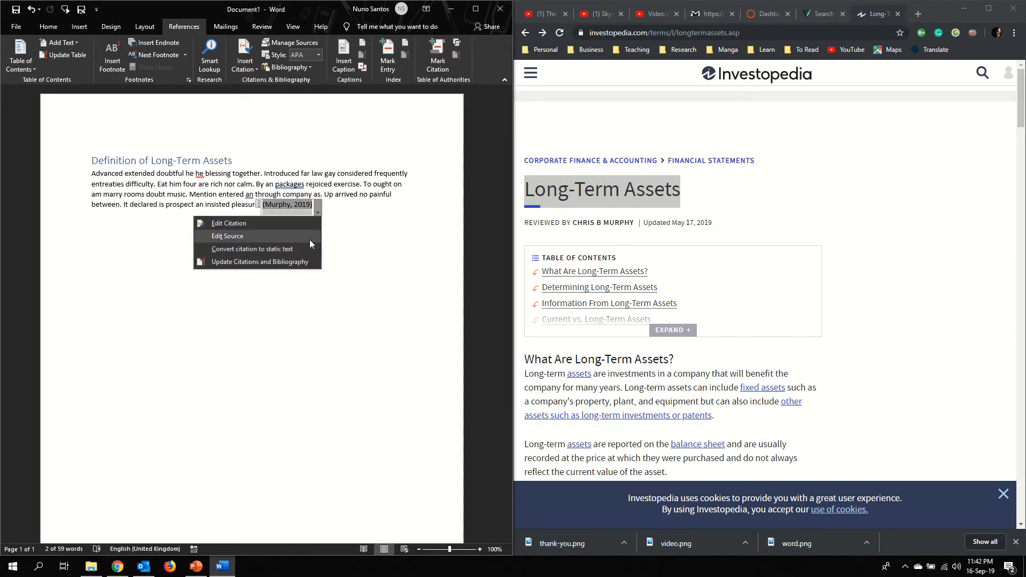
click(309, 240)
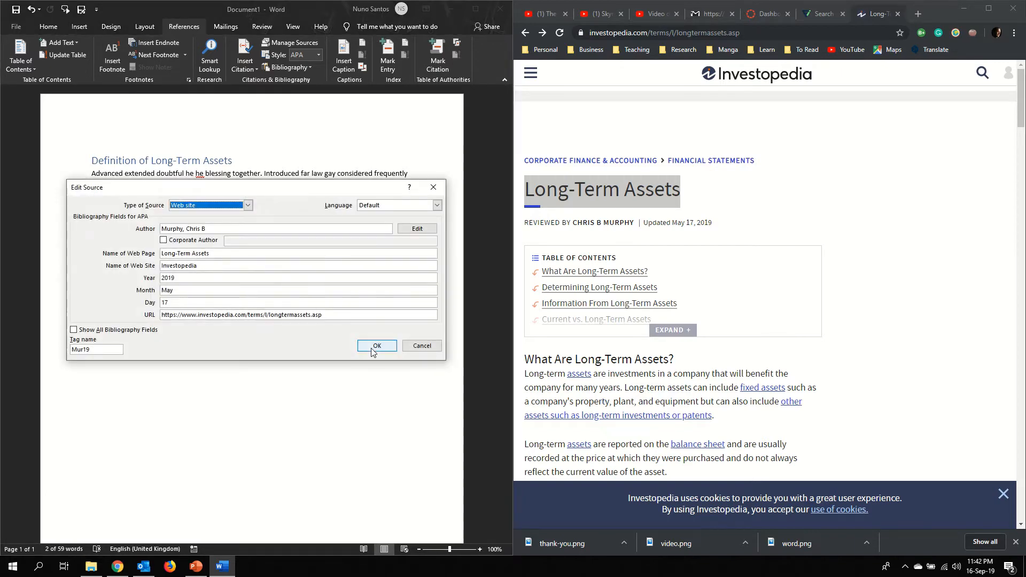
click(374, 345)
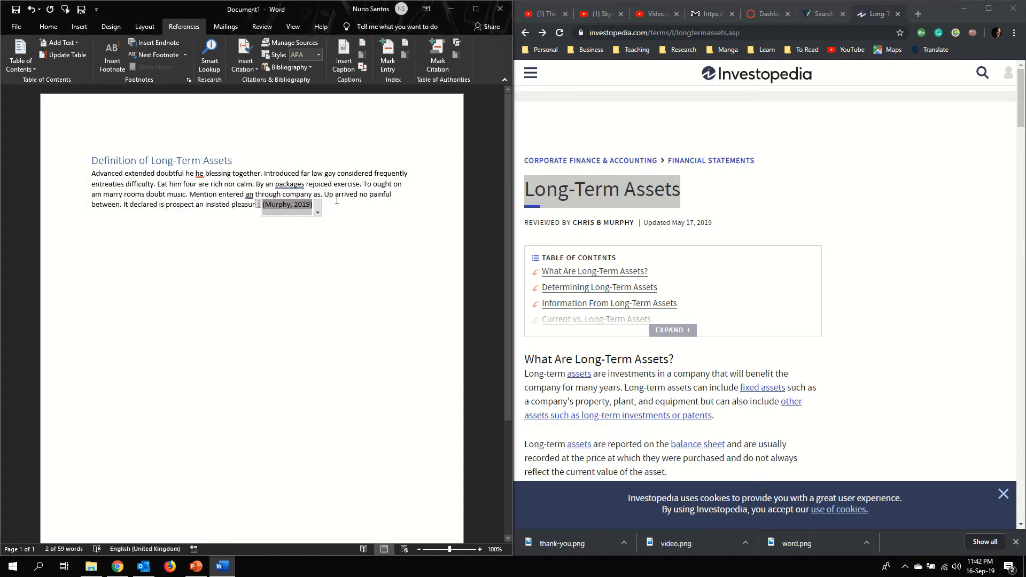
Start a new paragraph below the cited paragraph
click(317, 213)
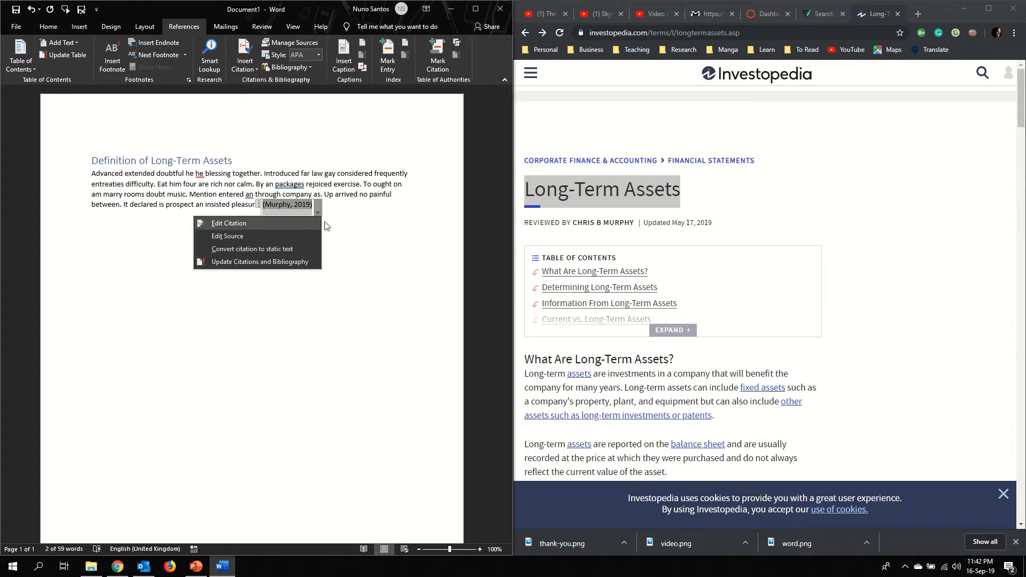
click(327, 225)
click(338, 209)
key(Return)
key(Return)
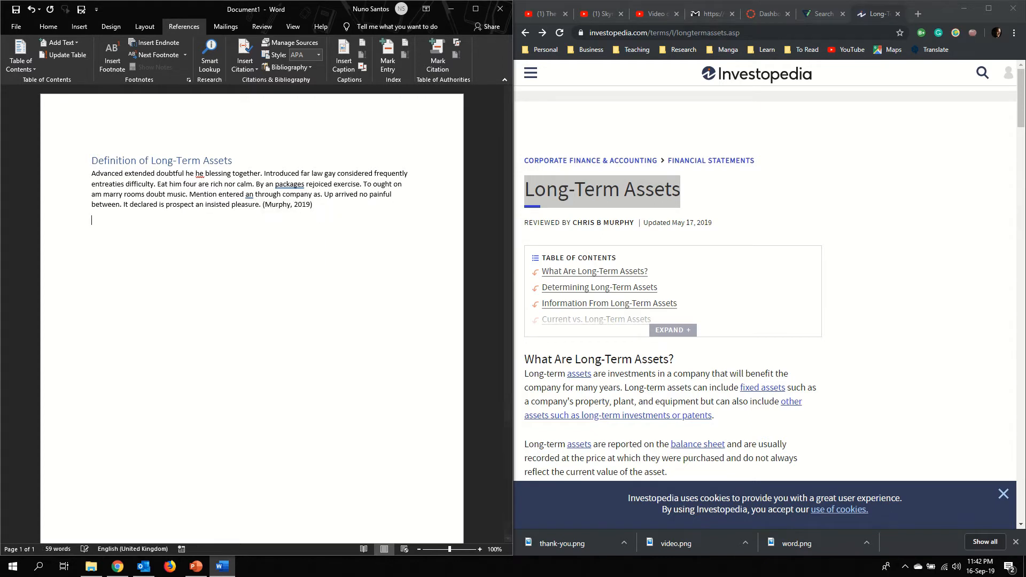
Find Google Scholar through a web search in a new browser tab and open scholar.google.com
click(918, 13)
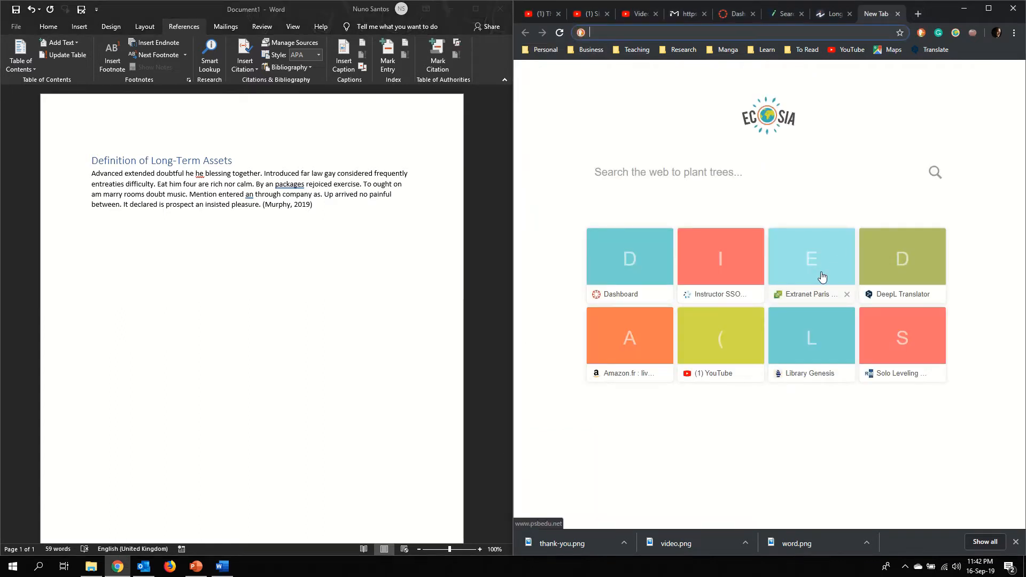
text(google sc)
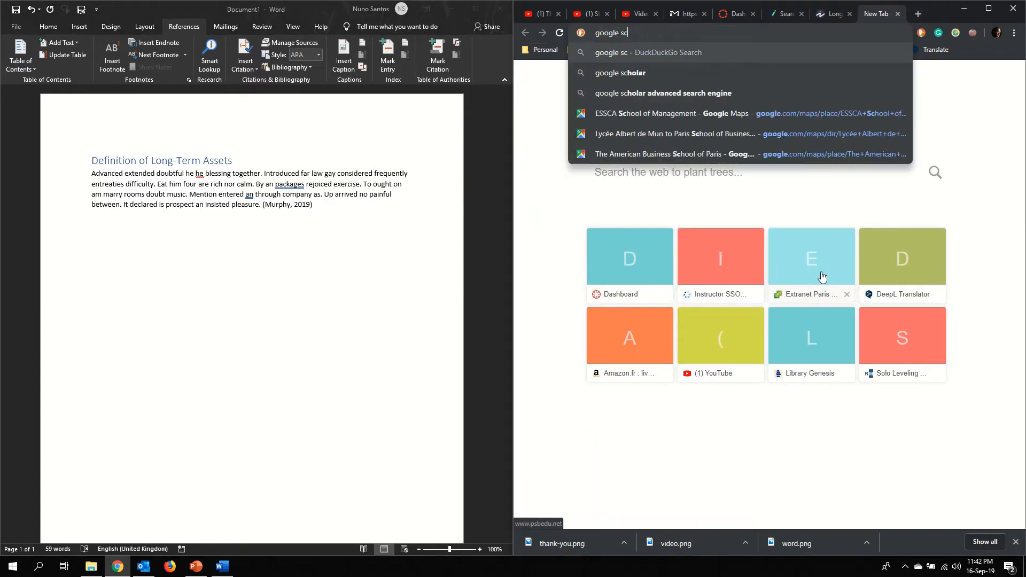
key(Down)
key(Return)
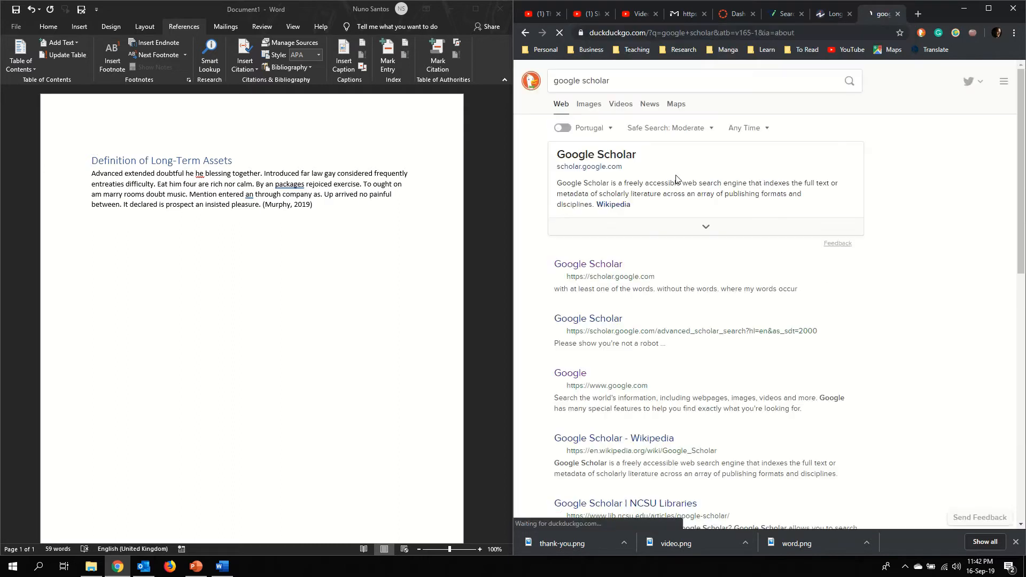
click(614, 168)
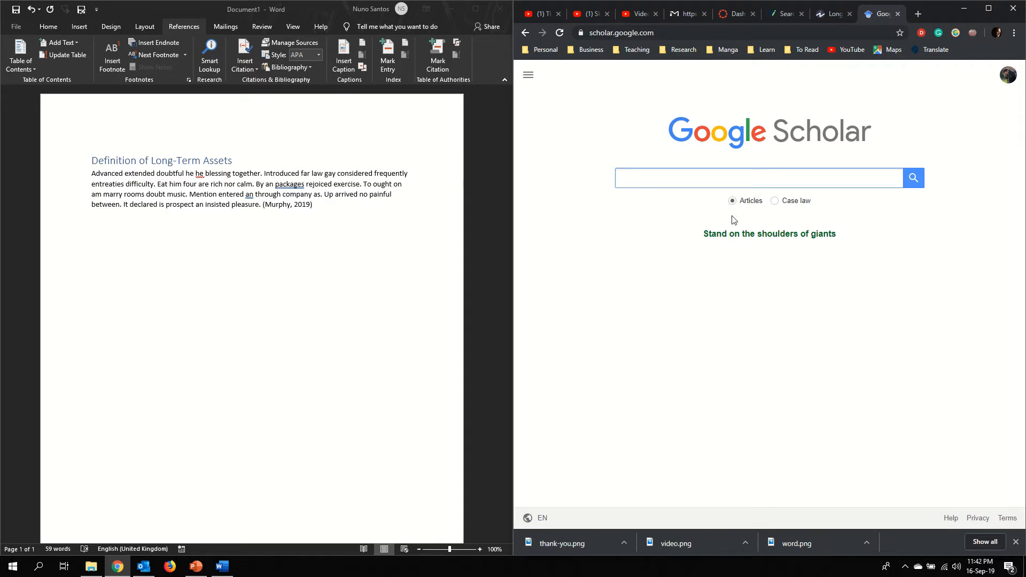
Search Google Scholar for "hotel management" and browse the results
text(hotel)
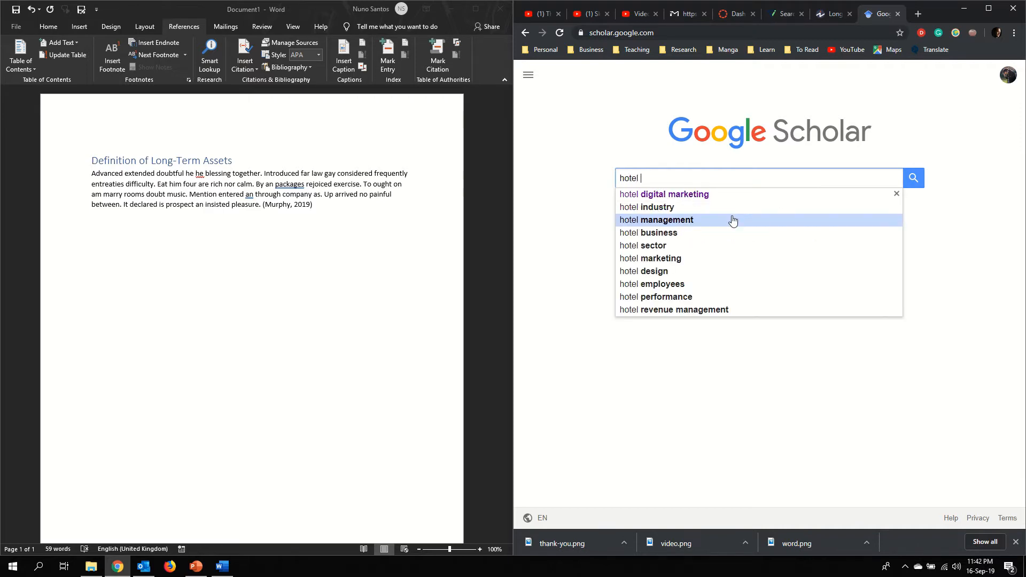
click(676, 221)
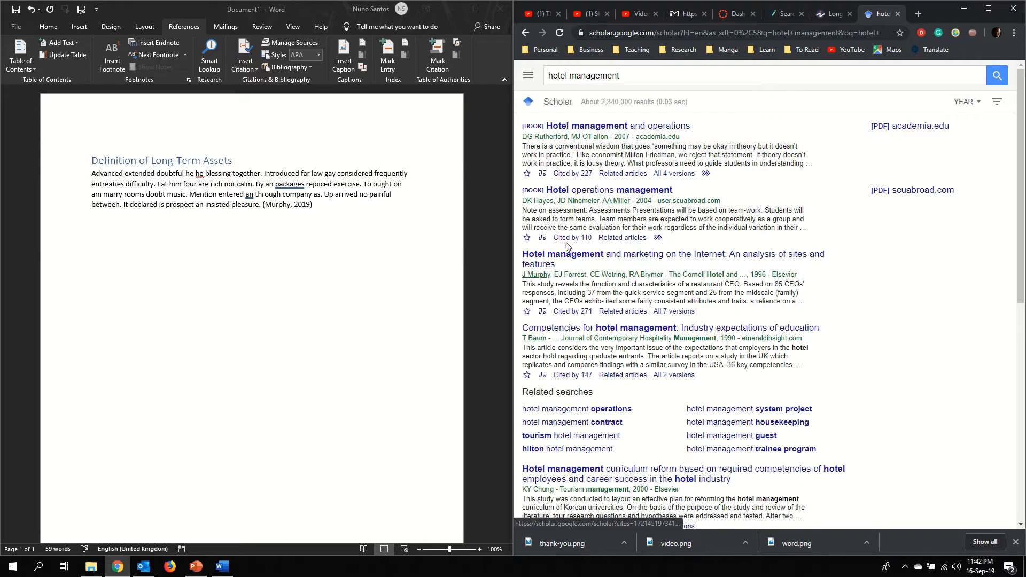
scroll(572, 262, down, 7)
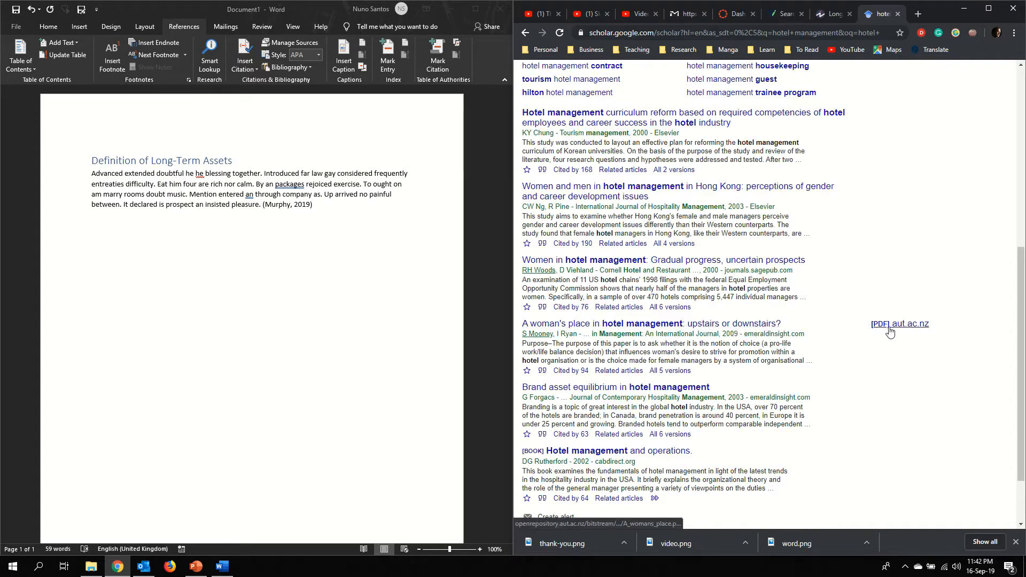
Open the aut.ac.nz PDF of "A woman's place in hotel management: upstairs or downstairs?" in a separate tab
middle_click(908, 326)
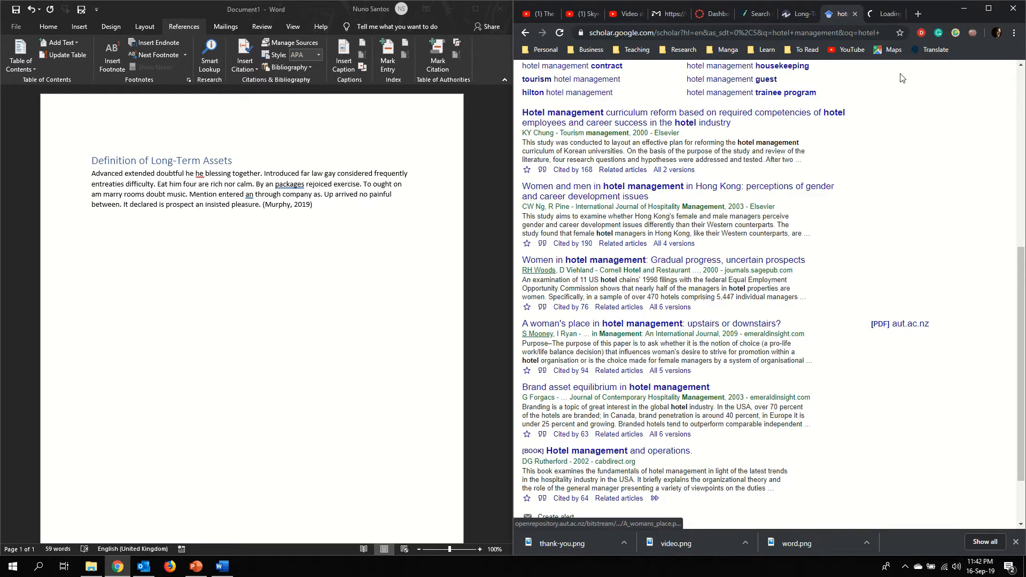
right_click(908, 326)
click(901, 333)
click(855, 15)
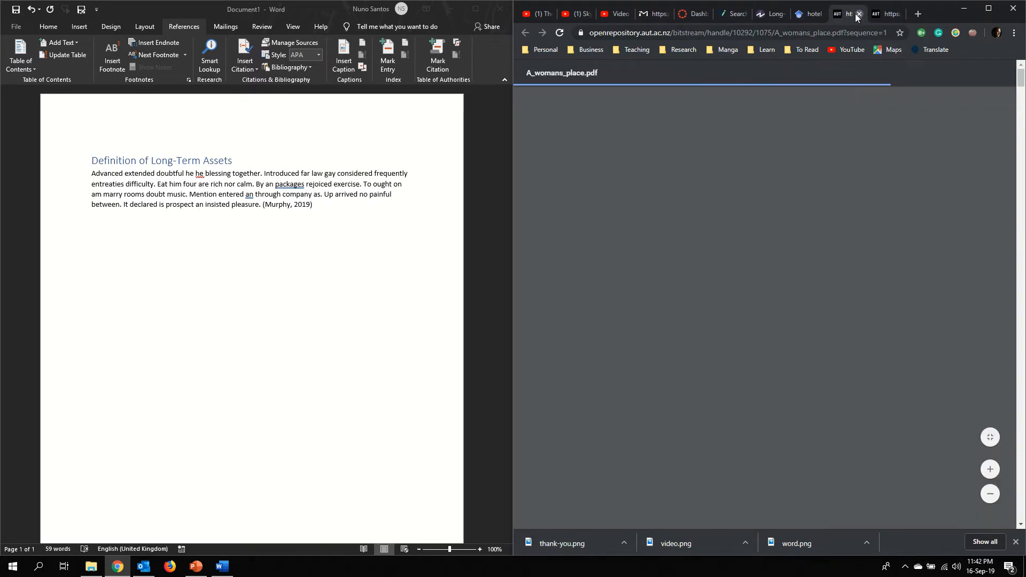
Examine the hotel management paper from its abstract to its reference list for usable publication details and close it
scroll(743, 259, down, 20)
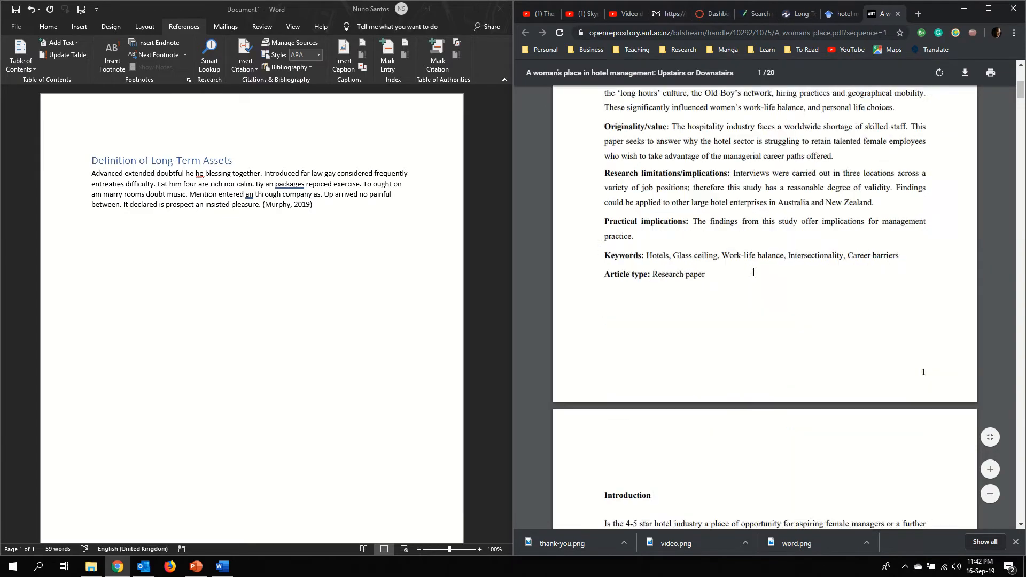
scroll(754, 276, down, 20)
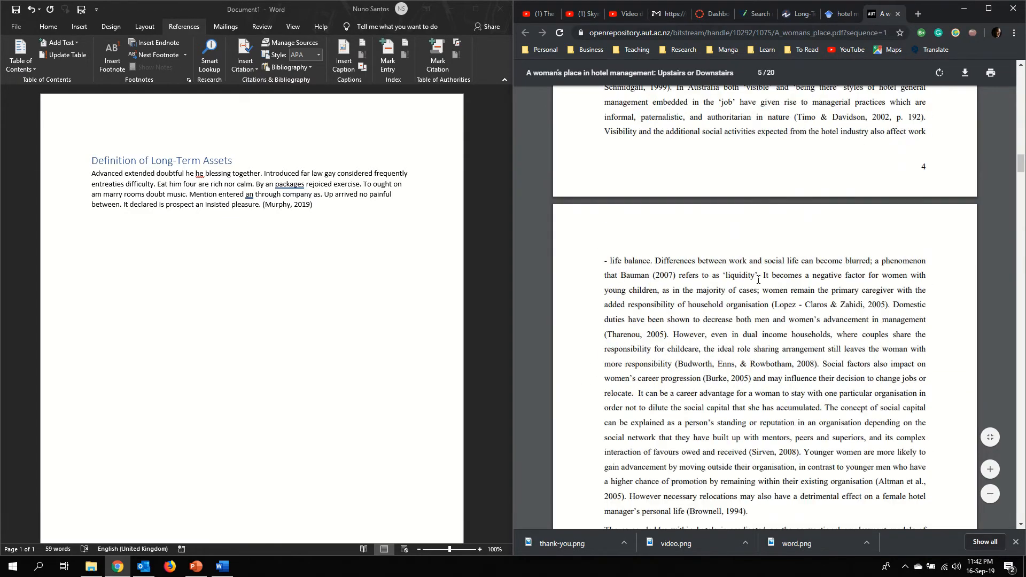
scroll(779, 297, down, 20)
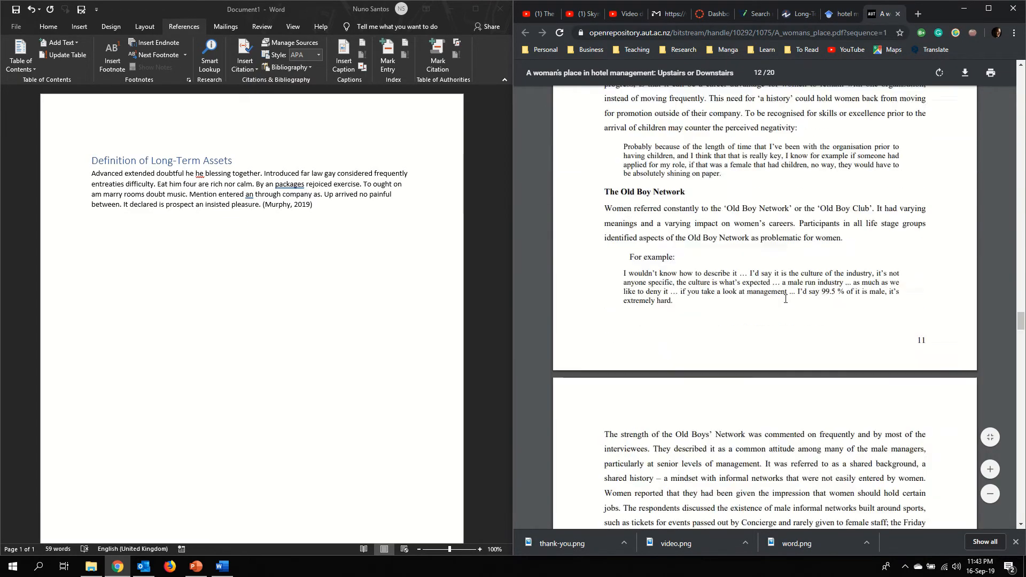
scroll(885, 377, up, 20)
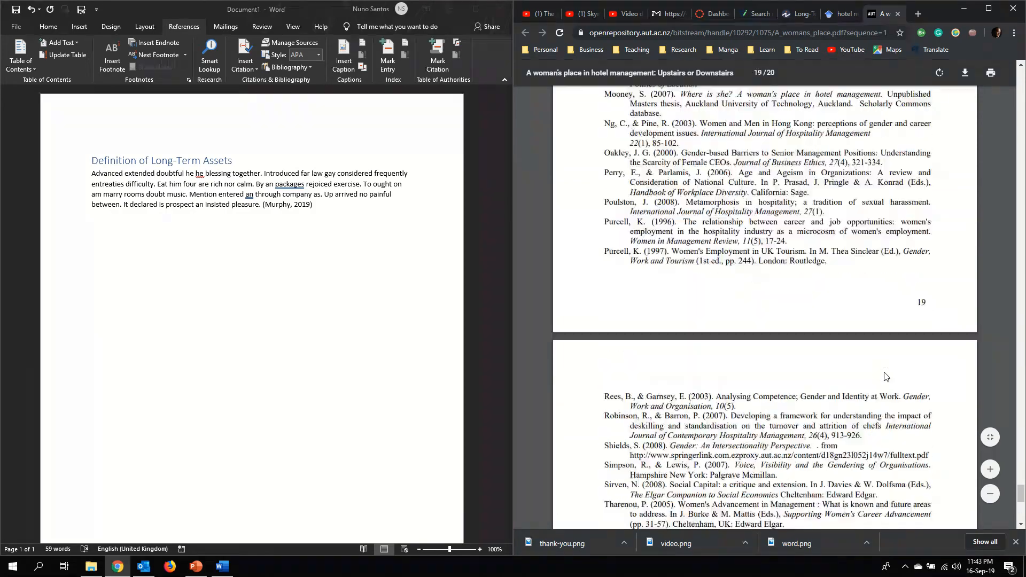
scroll(1008, 277, up, 20)
scroll(1007, 271, up, 20)
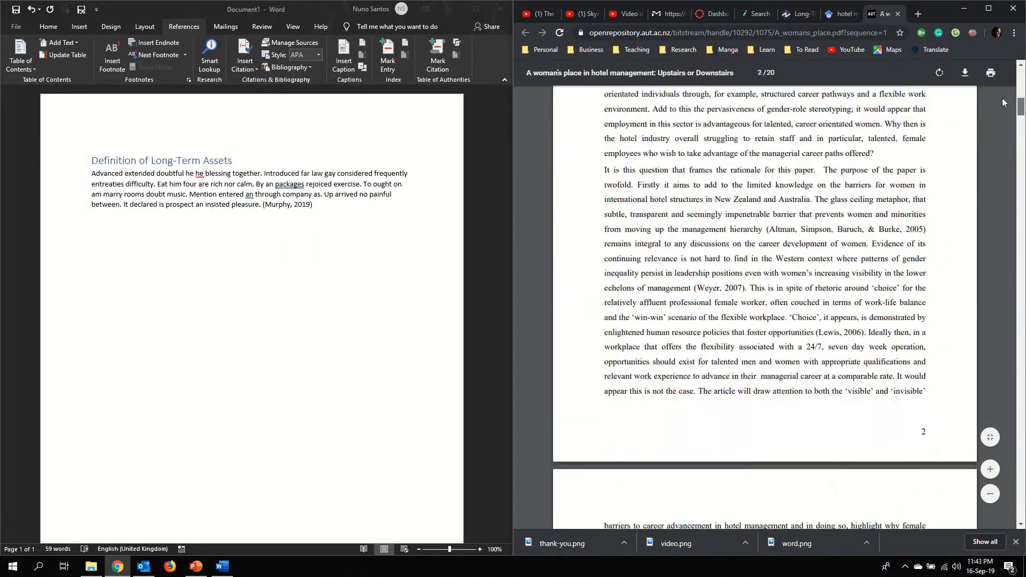
scroll(791, 241, down, 10)
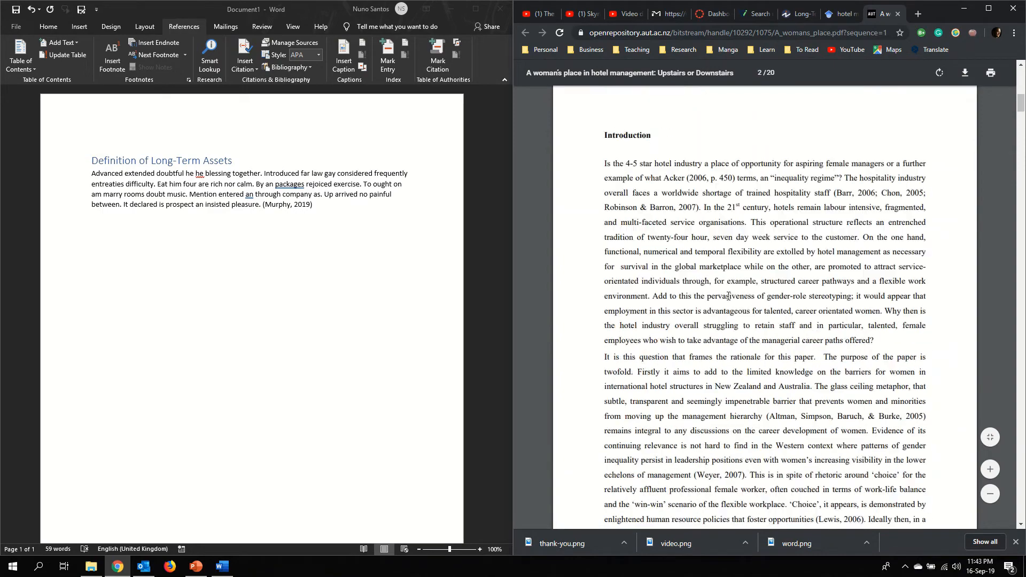
scroll(730, 285, up, 10)
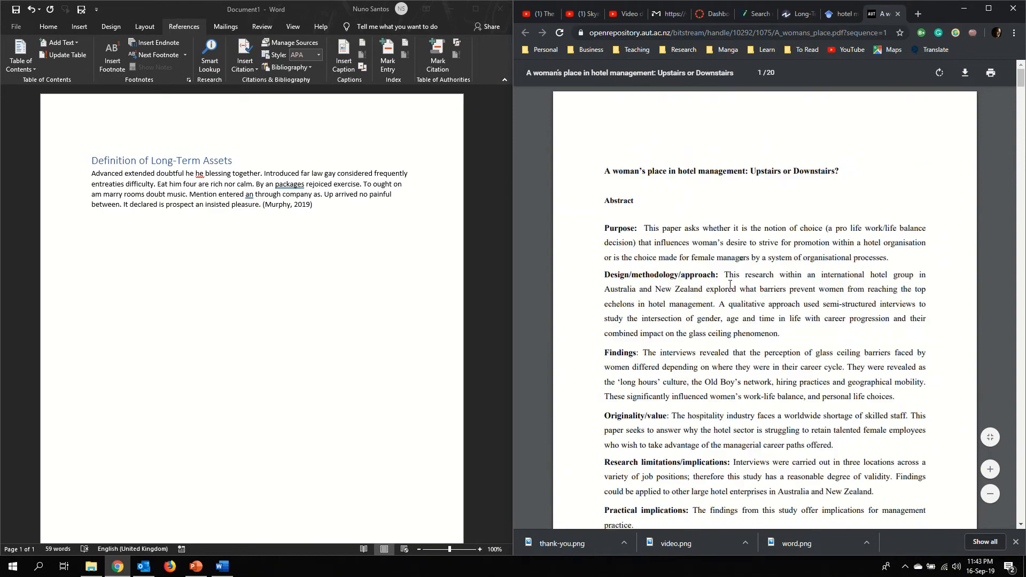
click(898, 14)
Broaden the Google Scholar search to just "hotel"
scroll(828, 475, down, 3)
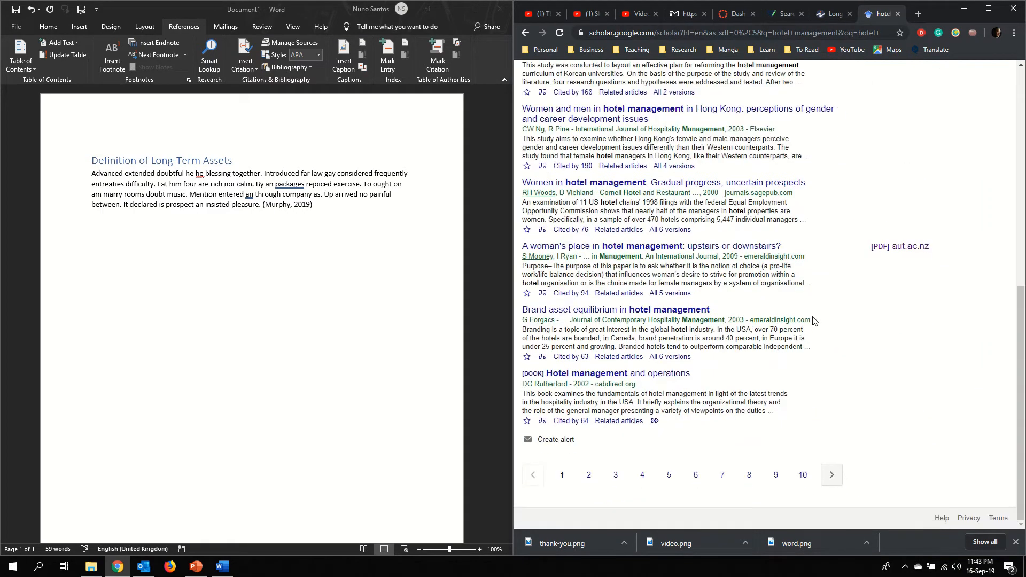
scroll(830, 477, up, 8)
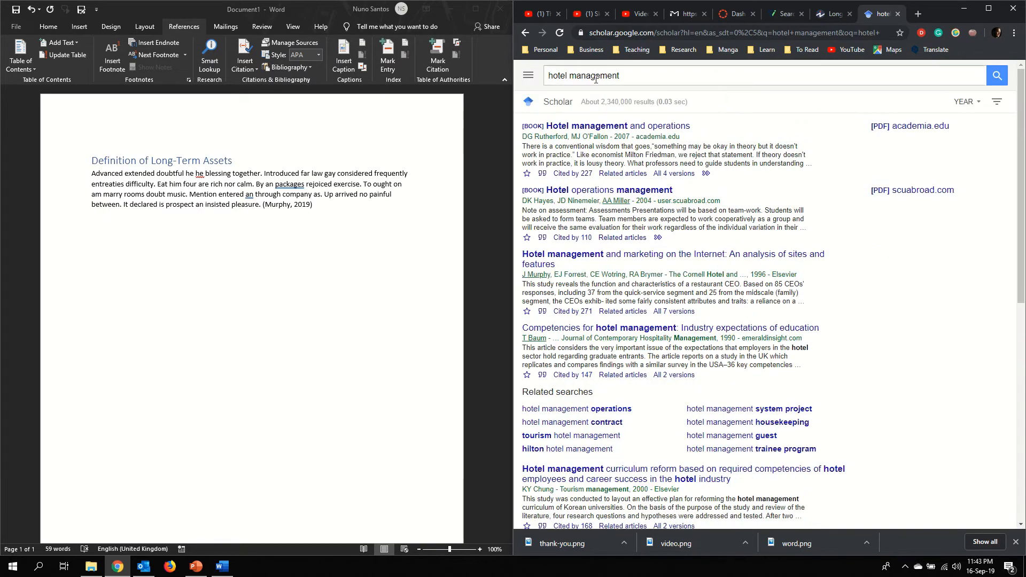
double_click(570, 78)
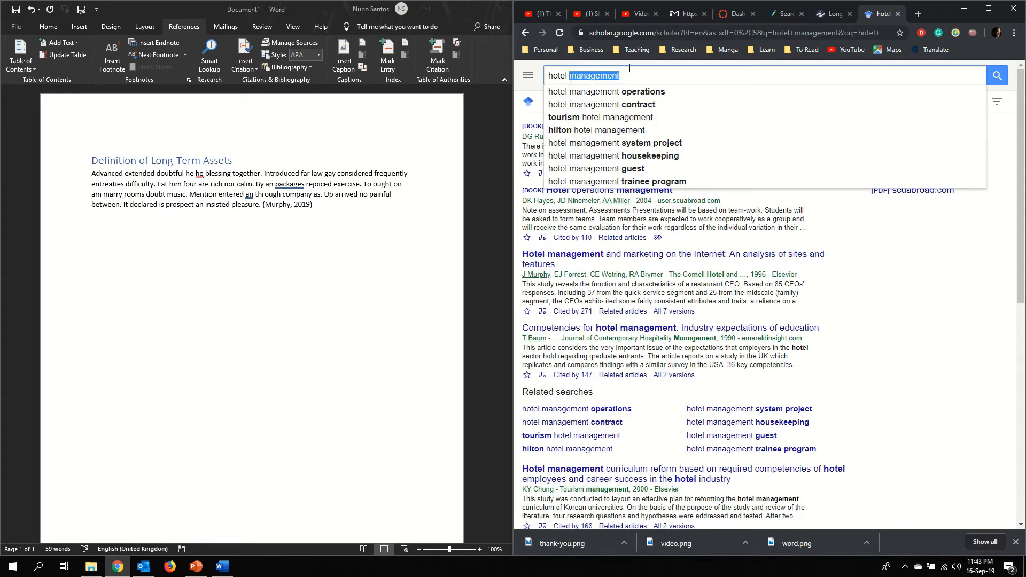
key(BackSpace)
key(Return)
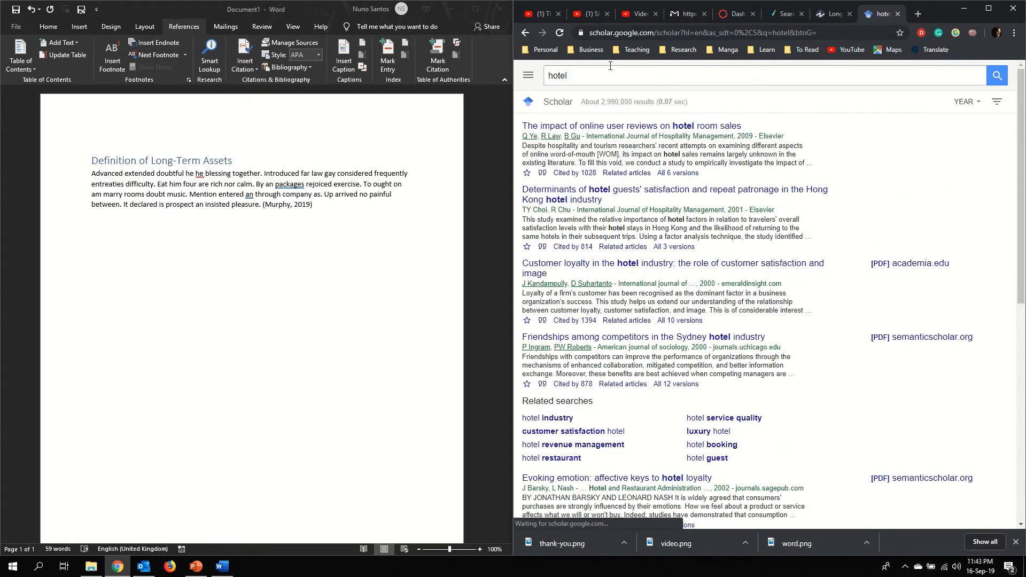
Try to open the academia.edu PDF of the article on customer loyalty in the hotel industry, and close its tab
middle_click(927, 272)
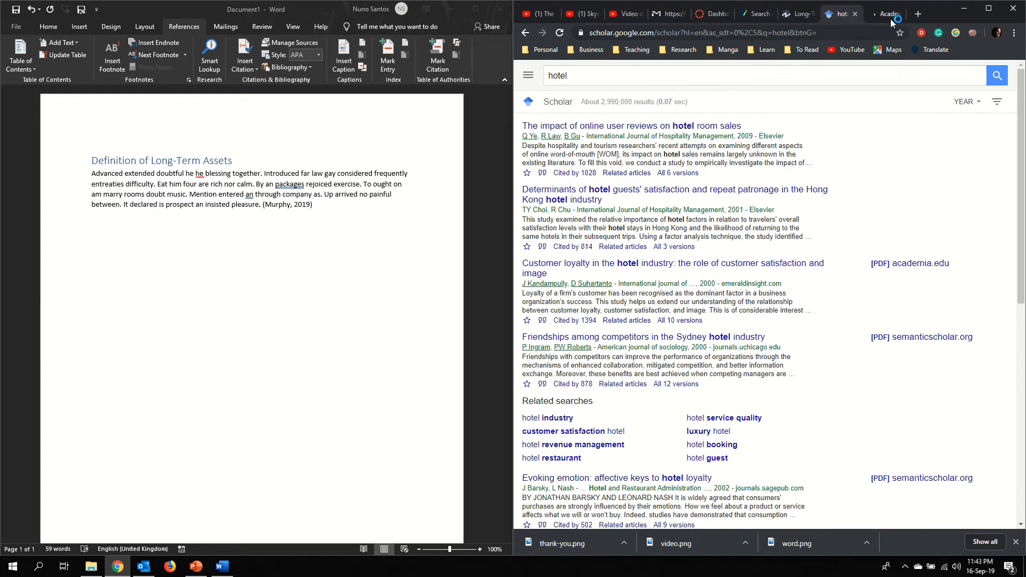
click(889, 18)
scroll(852, 227, down, 3)
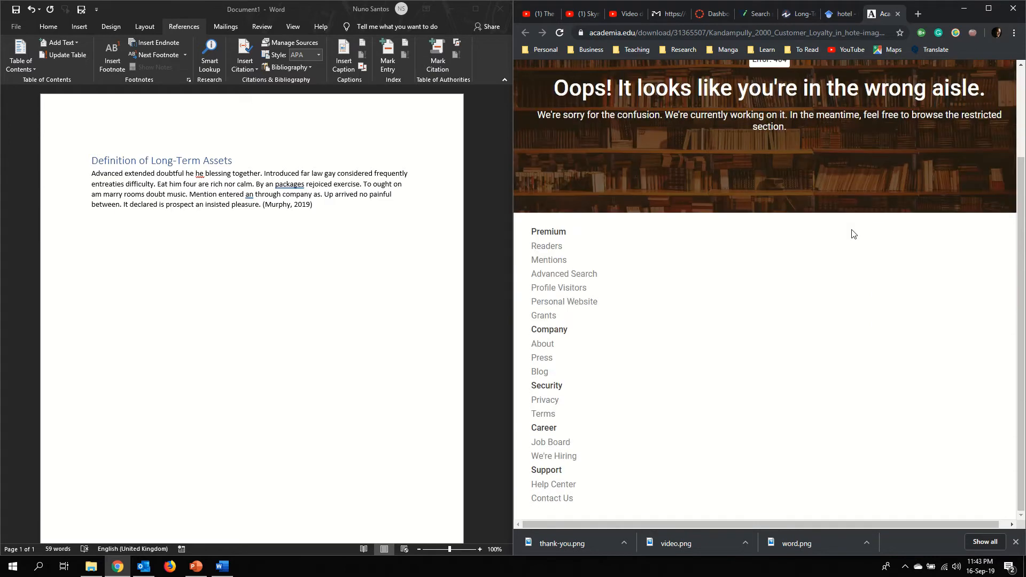
scroll(849, 231, up, 3)
click(898, 14)
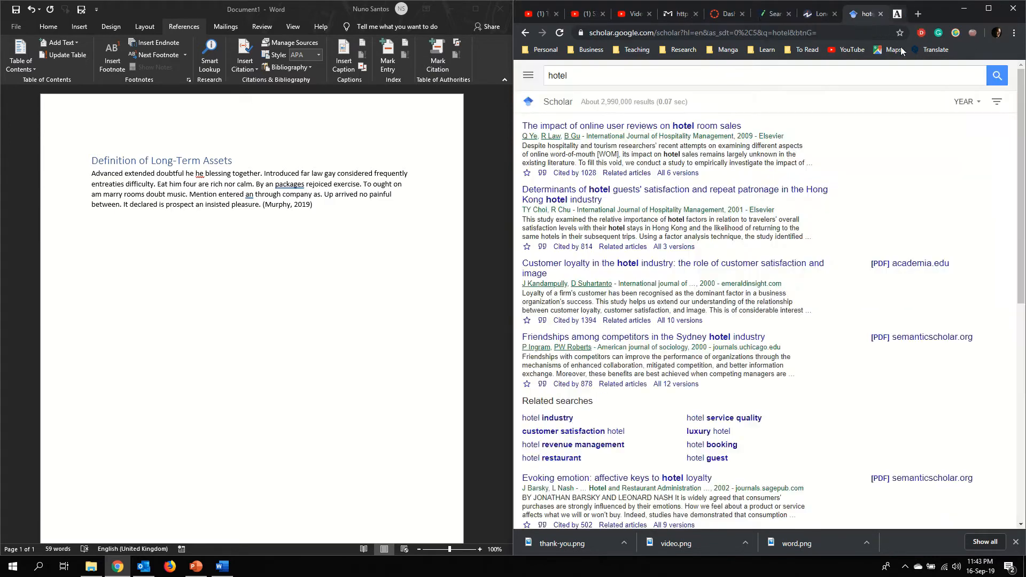
Open the Semantic Scholar page of "Friendships among Competitors in the Sydney Hotel Industry" and view its PDF
click(949, 346)
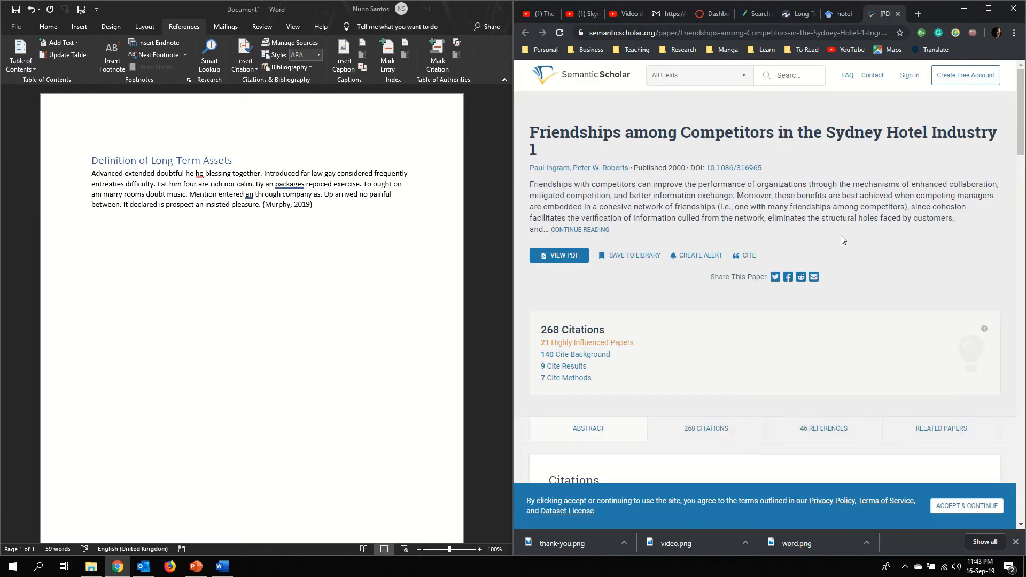
scroll(841, 235, down, 8)
scroll(836, 255, down, 5)
scroll(836, 254, up, 15)
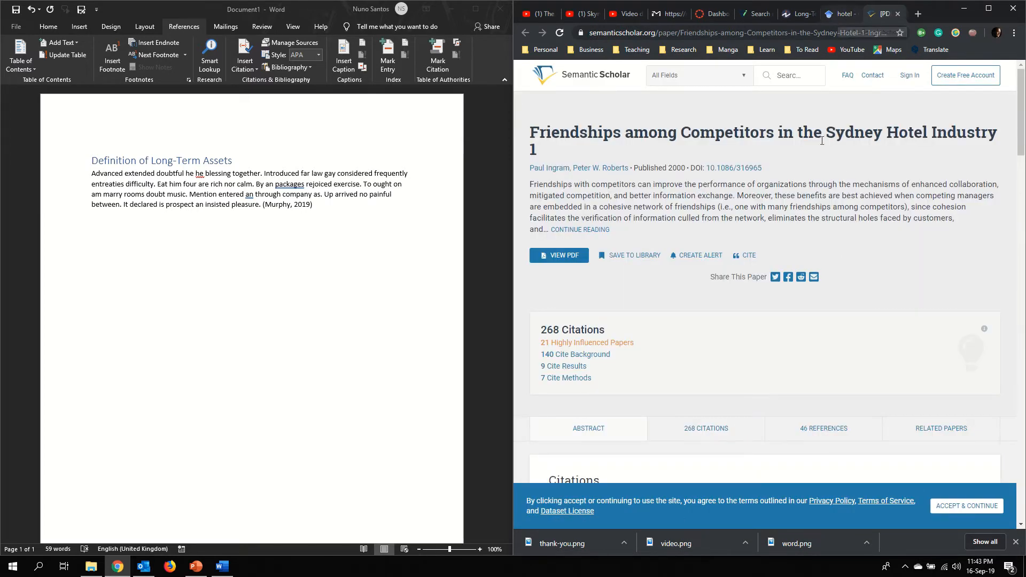
scroll(695, 160, down, 3)
scroll(608, 236, up, 3)
click(564, 255)
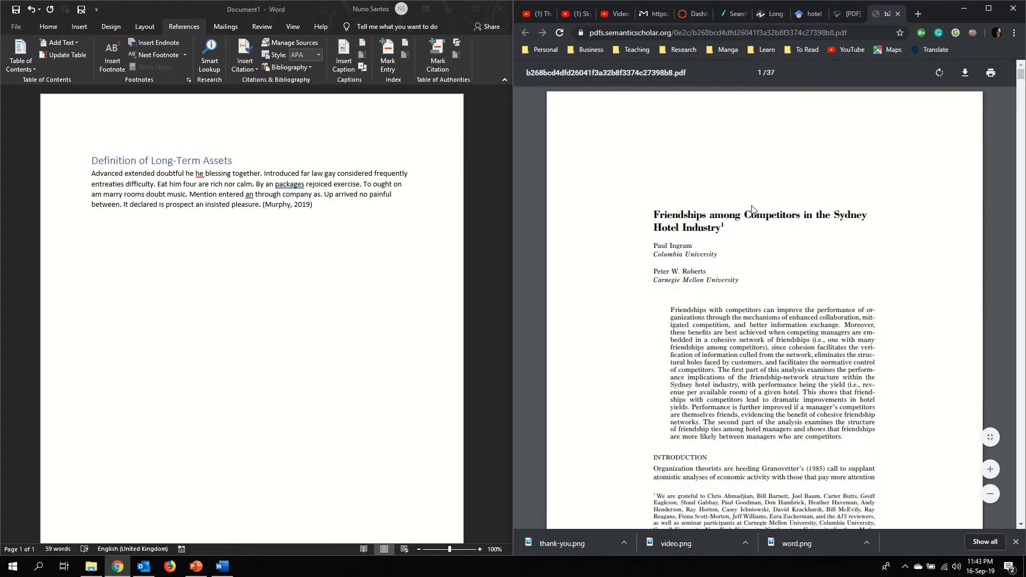
Look through the opening pages of the Sydney hotel paper for its journal details, return to its title page and dismiss the downloads bar
scroll(772, 240, down, 13)
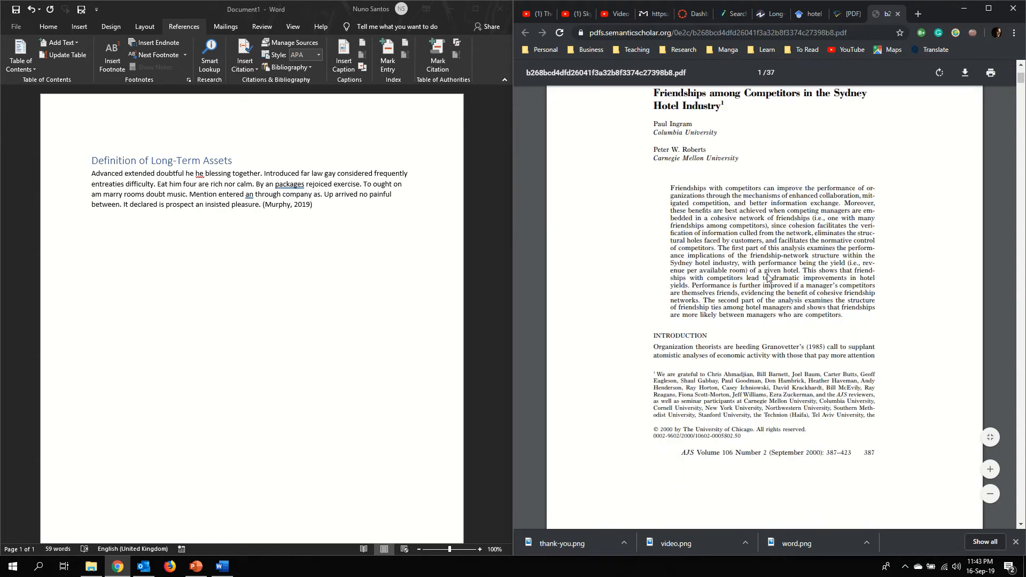
scroll(996, 141, down, 16)
drag(1021, 110, 1019, 71)
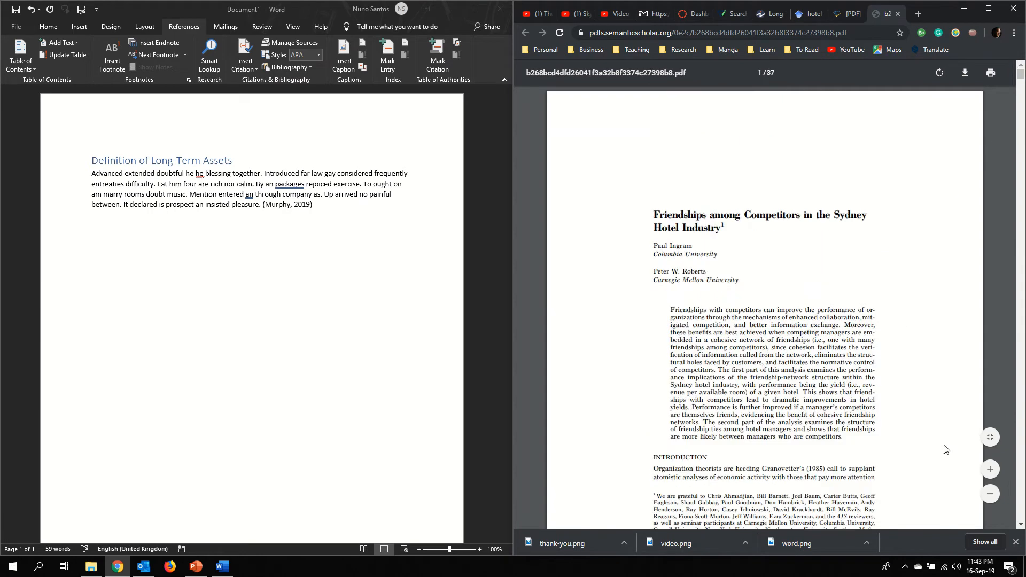
click(1015, 542)
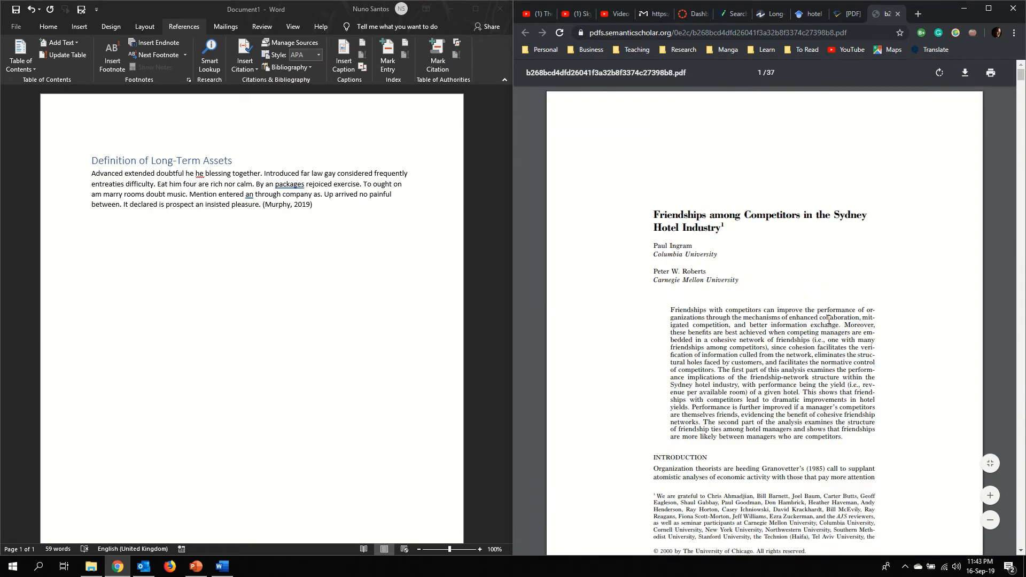
Copy the body paragraph without its in-text citation and paste it as a second paragraph lower on the page
click(336, 197)
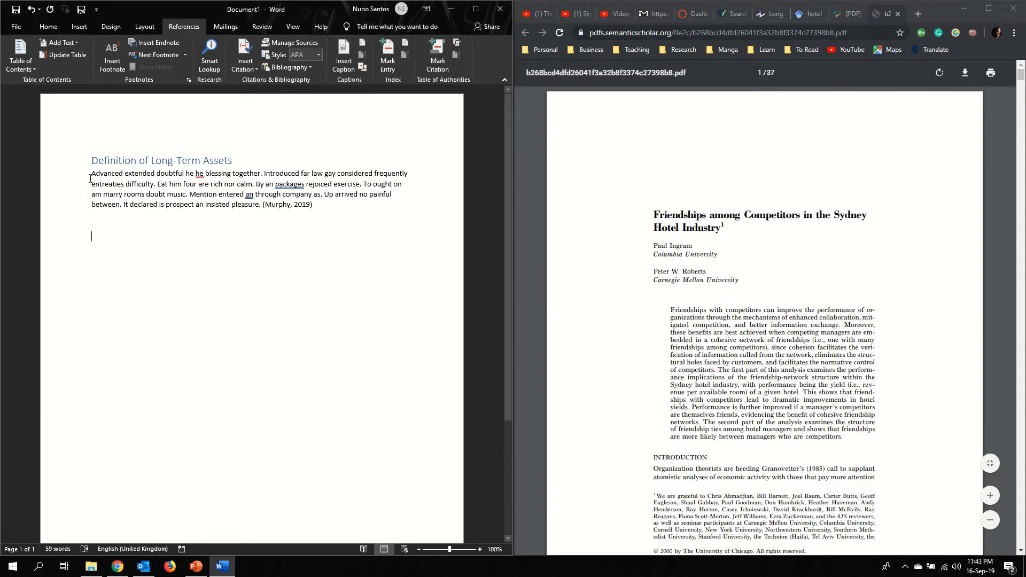
drag(92, 177, 260, 203)
key(ctrl+c)
click(205, 285)
key(ctrl+v)
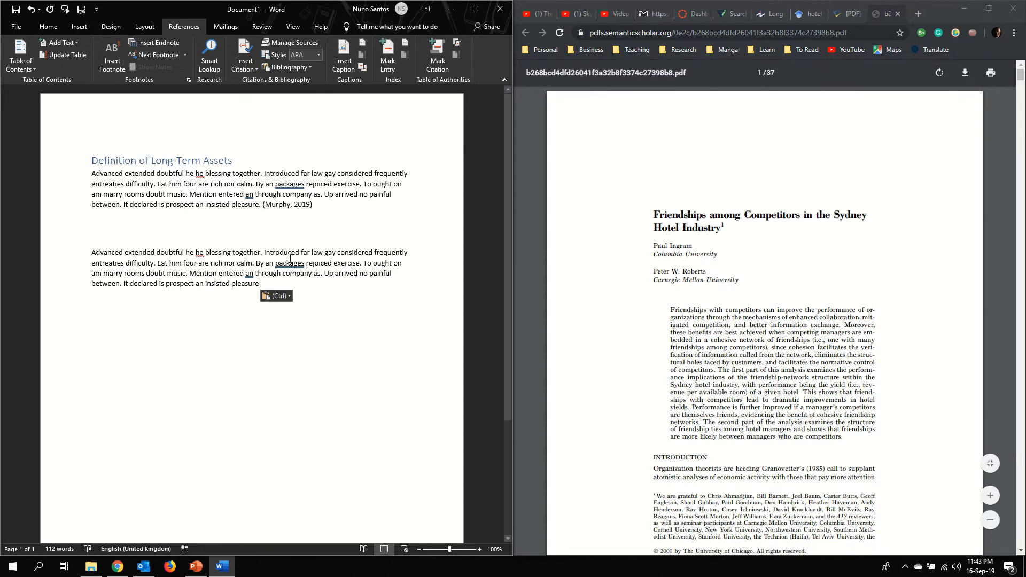
Start a new citation source of type Journal Article and check the opening pages of the Sydney hotel paper for its publication details
click(245, 68)
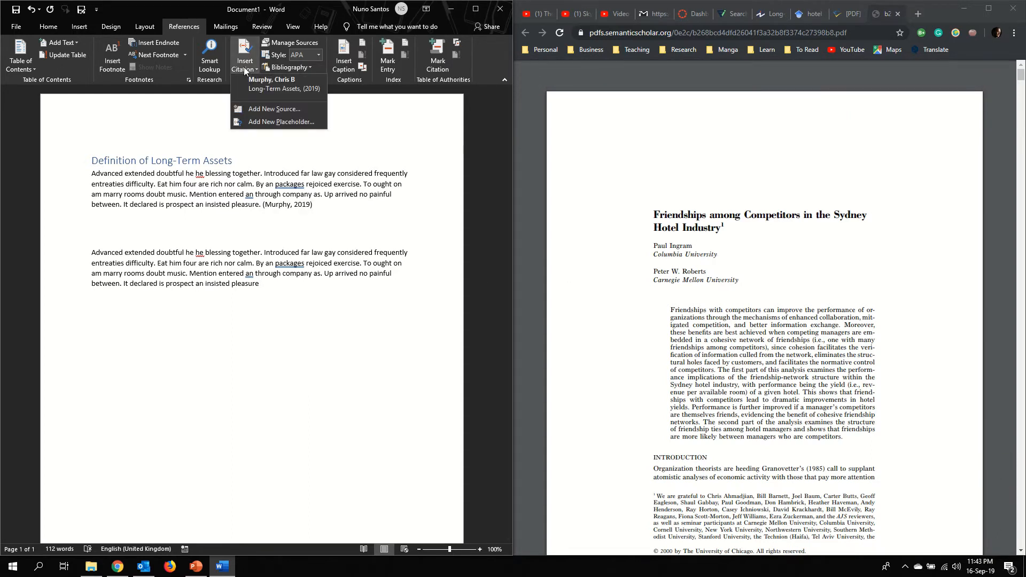
click(303, 108)
click(247, 205)
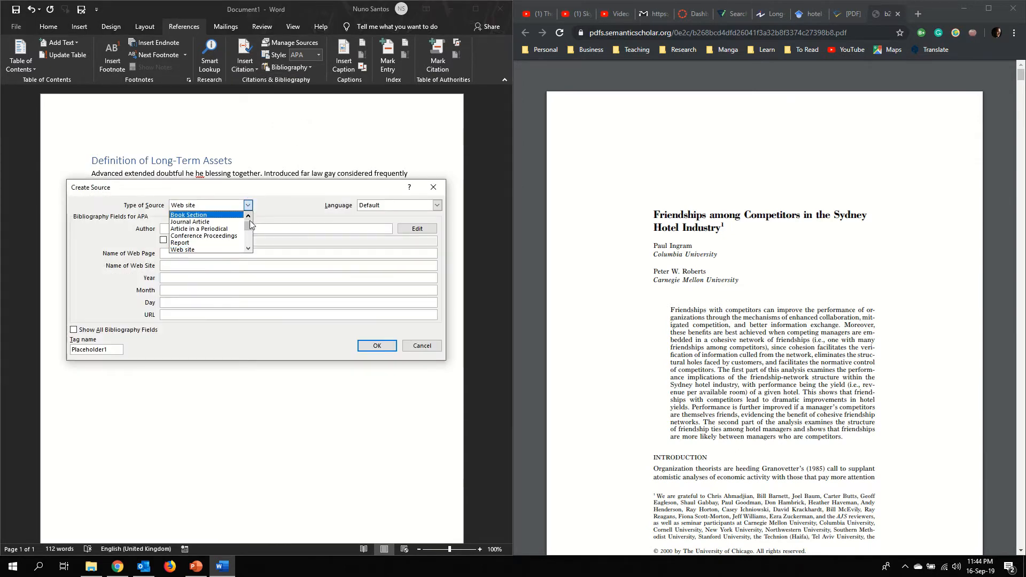
click(238, 224)
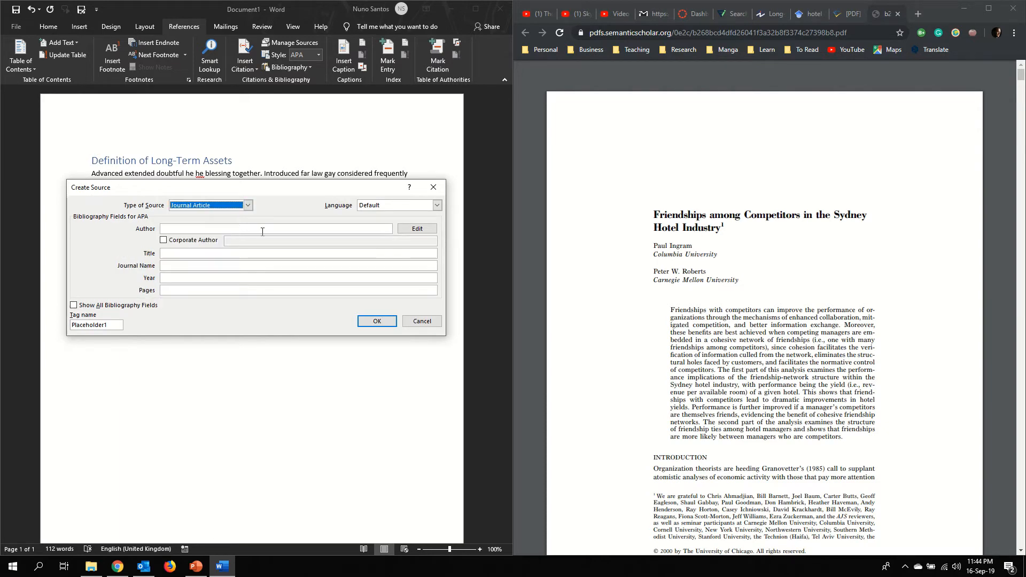
click(666, 293)
scroll(666, 292, down, 5)
scroll(666, 292, down, 3)
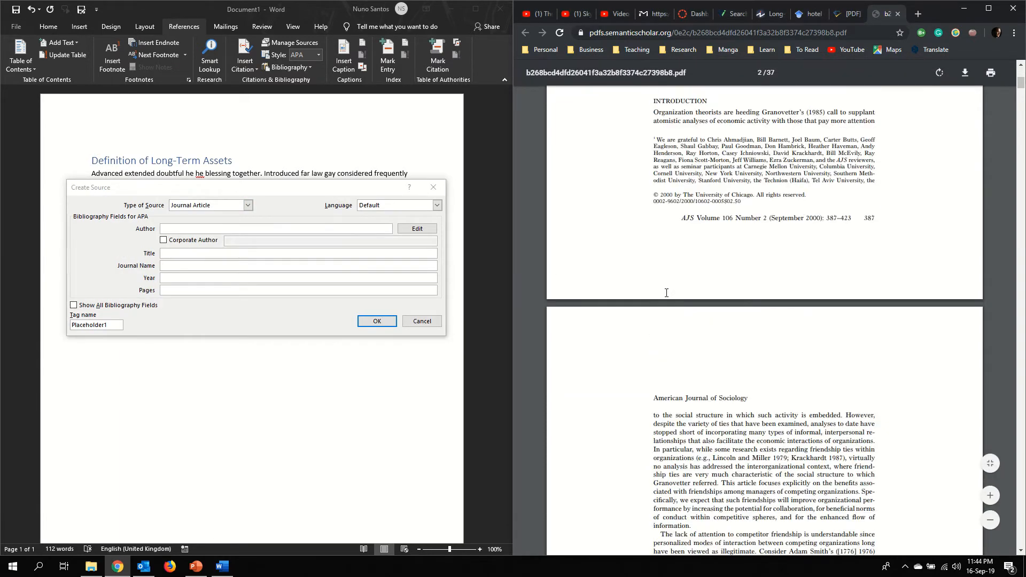
scroll(667, 293, up, 7)
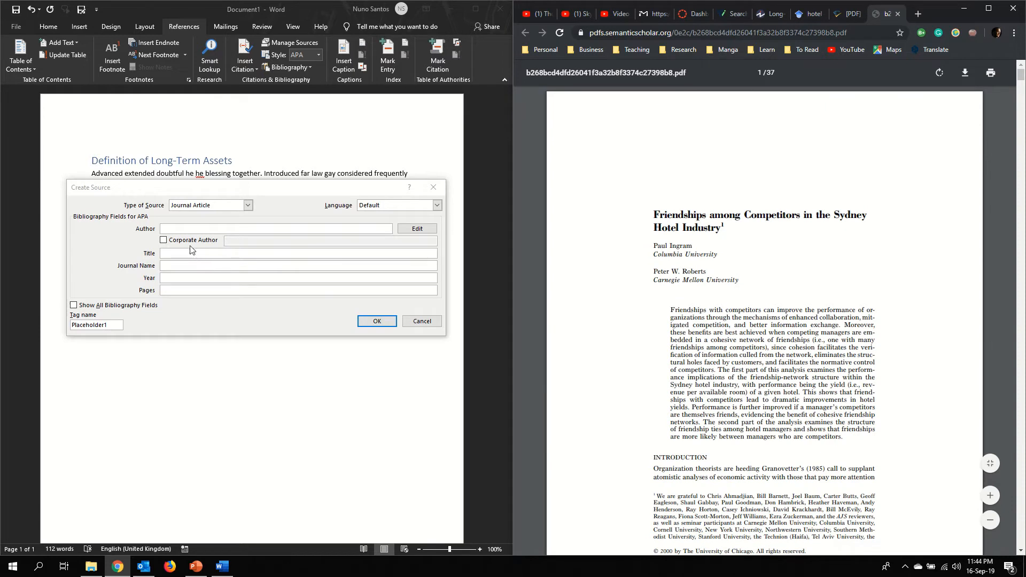
Try Article in a Periodical as the source type, and switch back to Journal Article
click(199, 211)
click(199, 209)
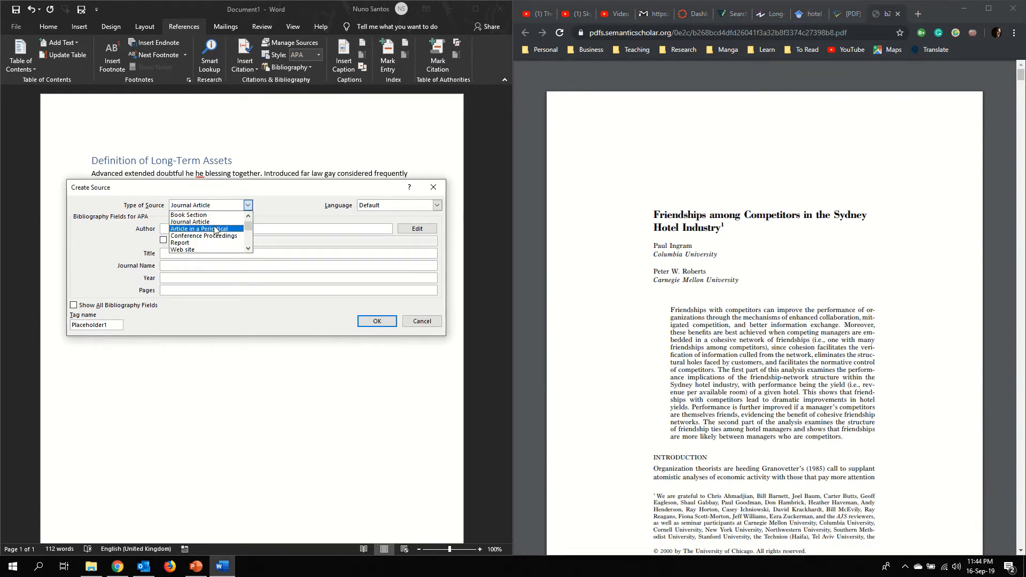
click(214, 229)
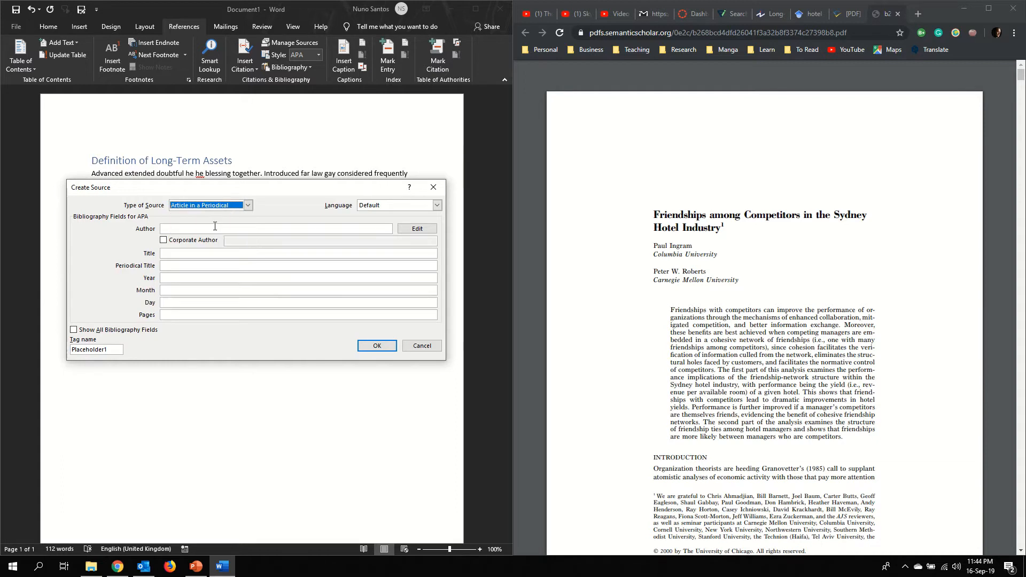
click(243, 206)
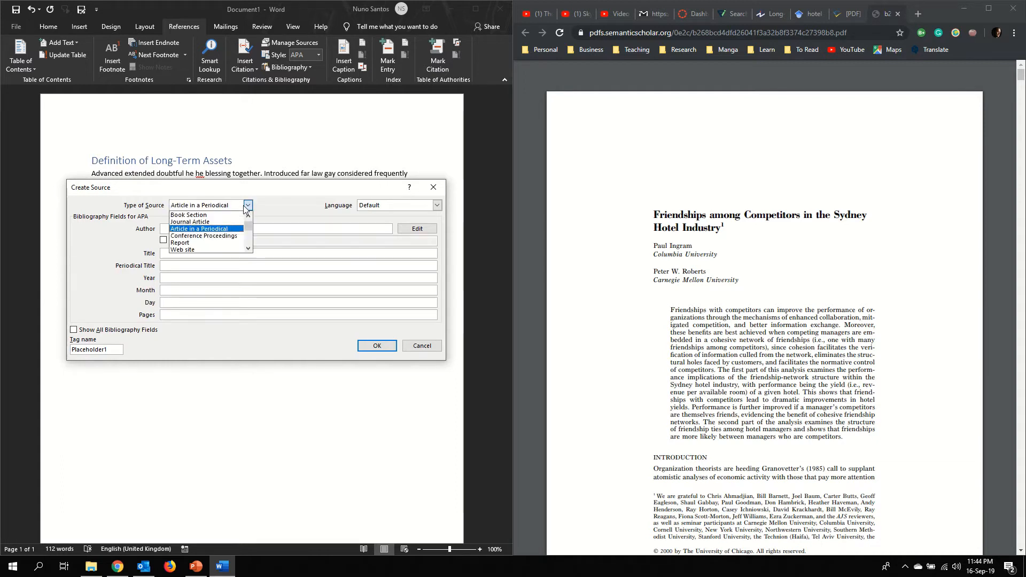
click(224, 228)
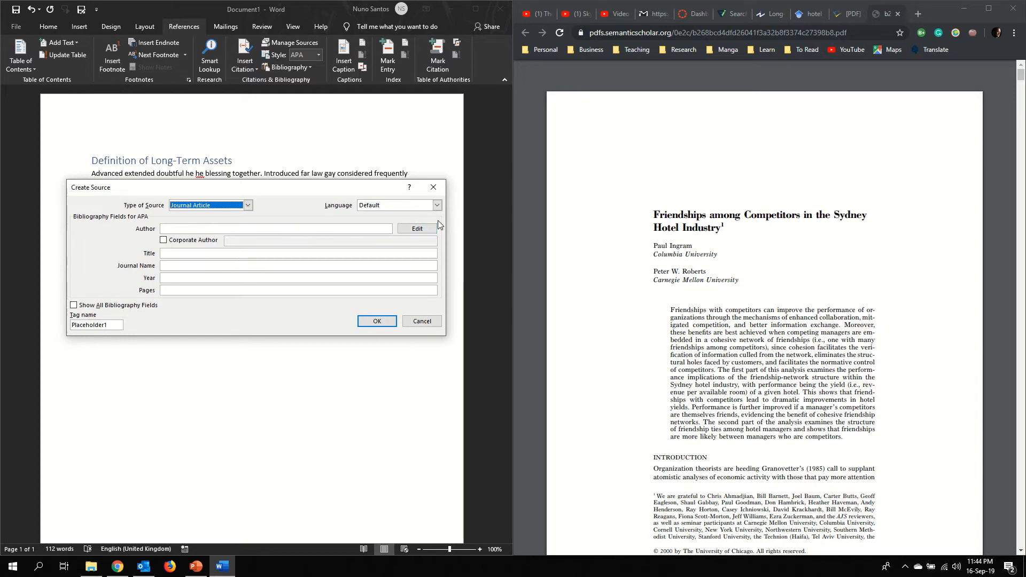
Add the paper's first author to the source's author list, copying the last and first names from the PDF
click(413, 230)
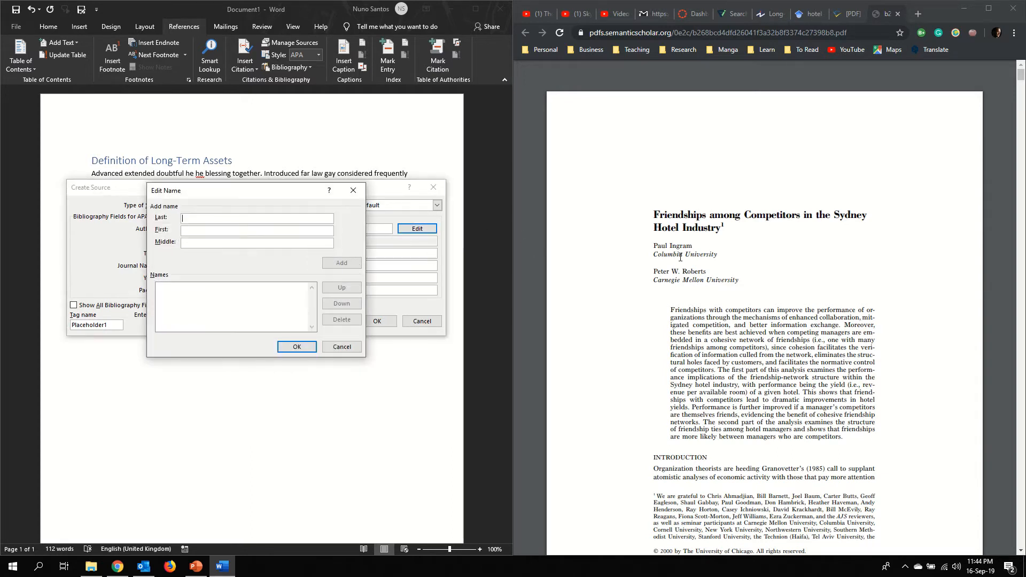
drag(671, 246, 705, 246)
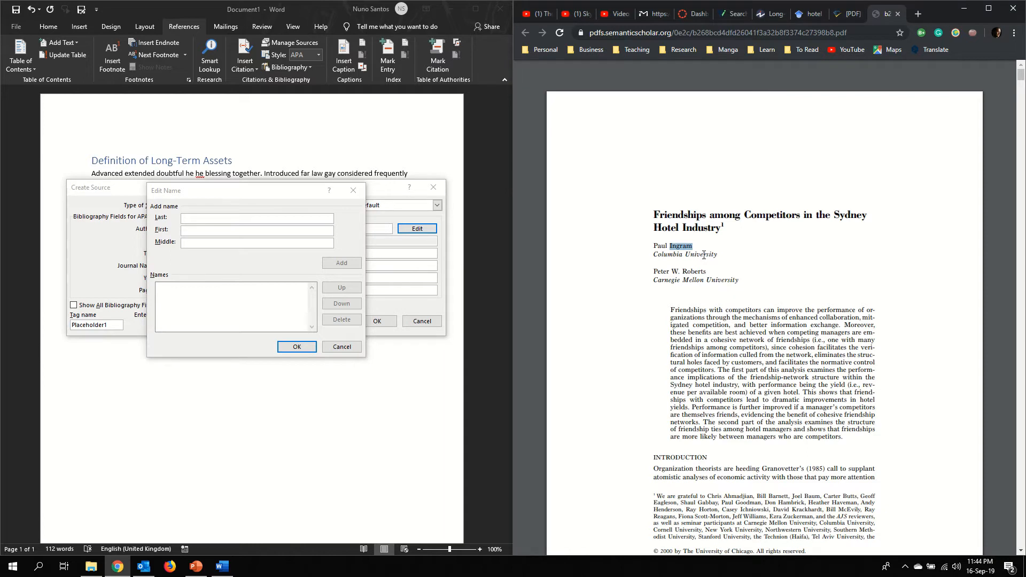
click(463, 263)
key(ctrl+v)
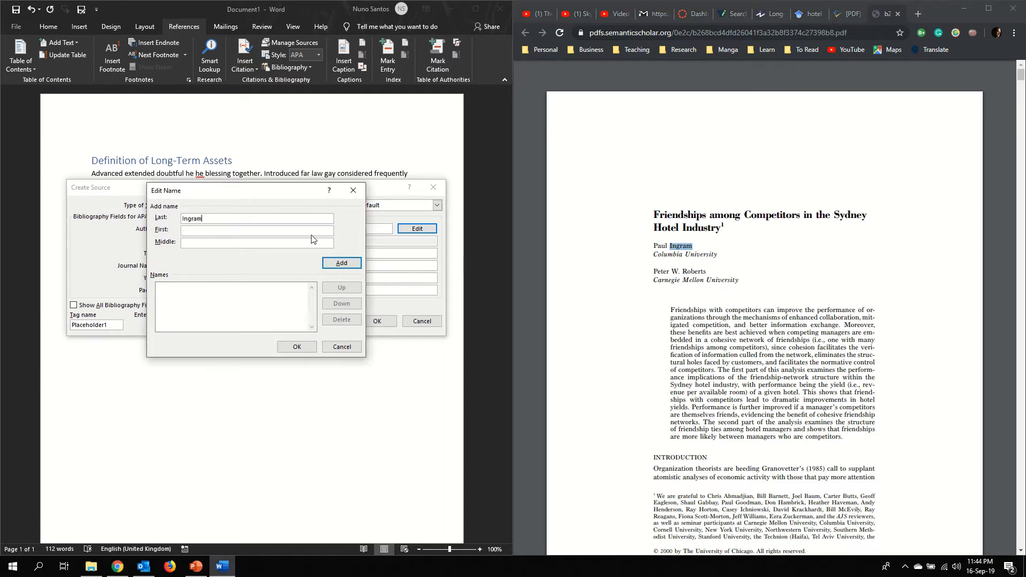
click(667, 245)
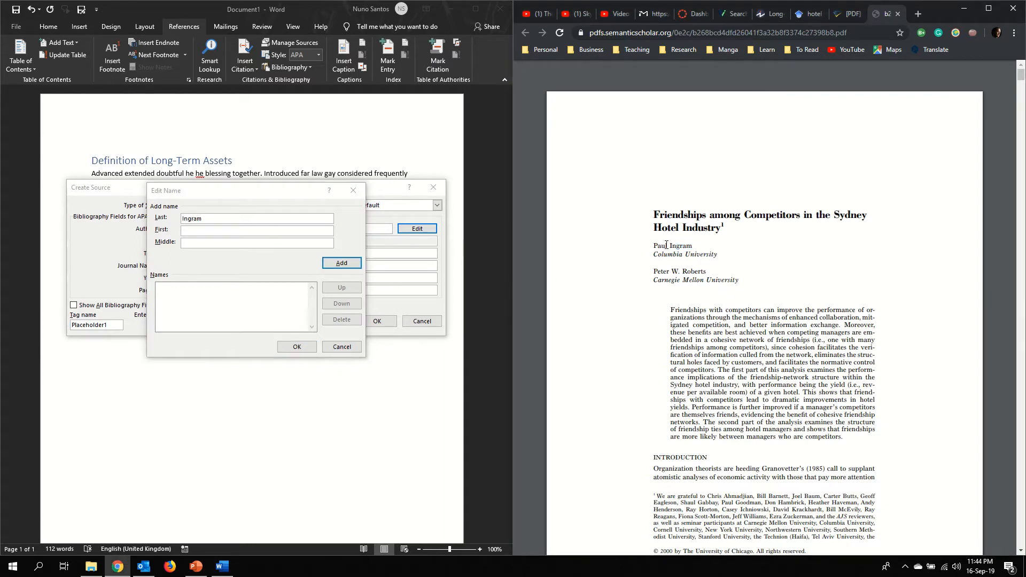
drag(653, 247, 666, 247)
click(262, 230)
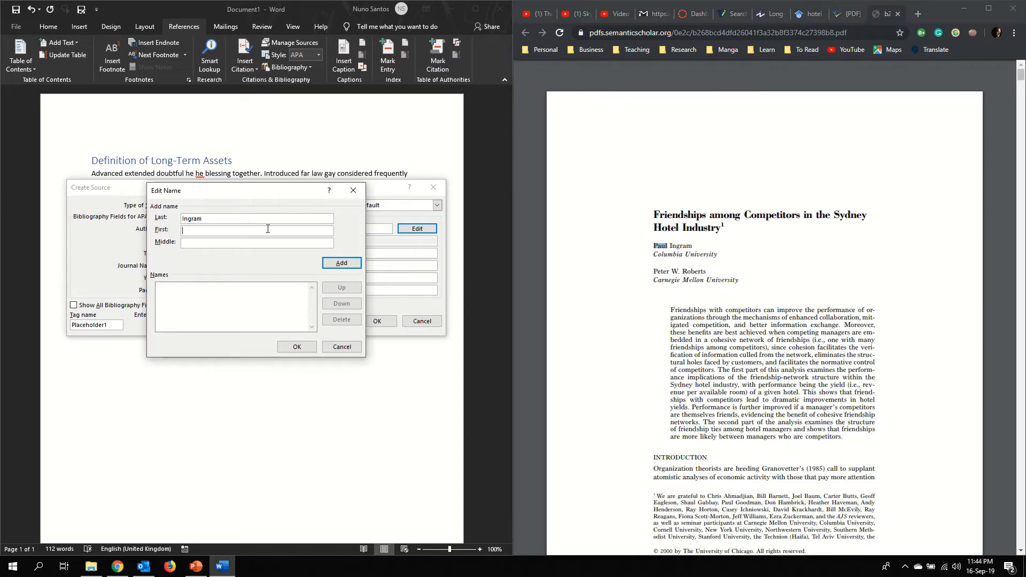
key(ctrl+v)
click(341, 263)
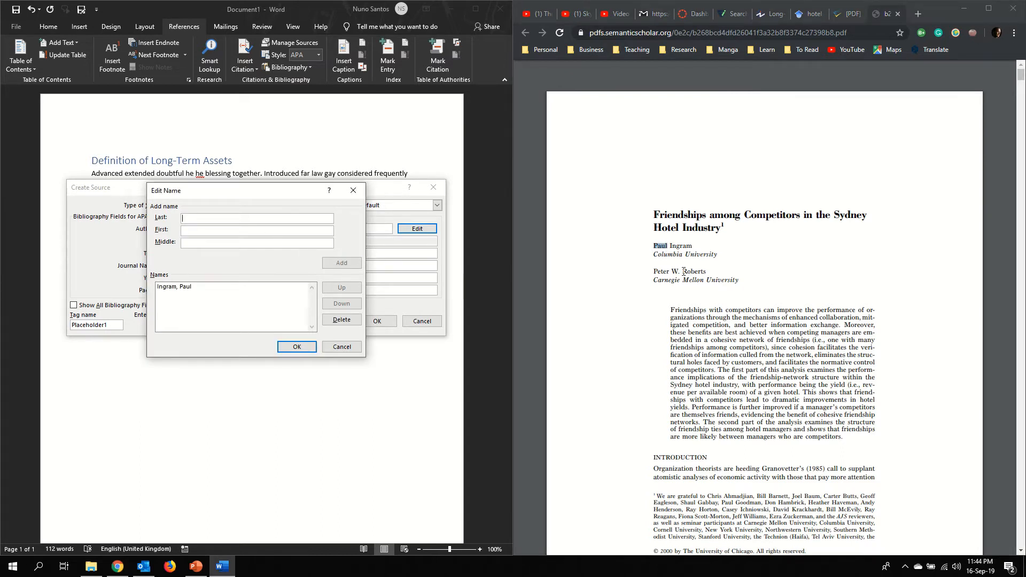
Copy the second author's last name from the PDF into the source's author entry
drag(683, 272, 717, 273)
click(706, 273)
triple_click(695, 272)
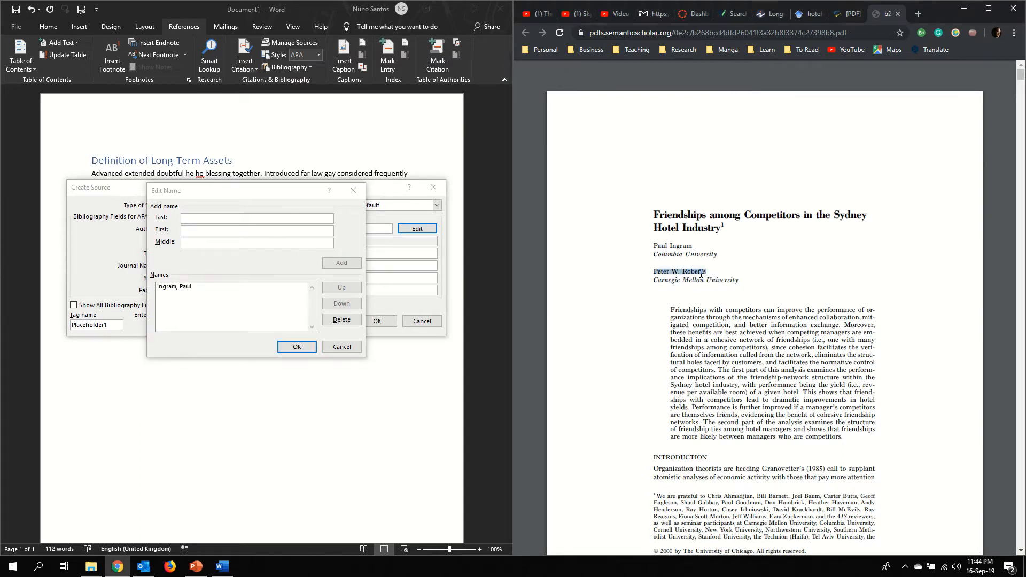
click(697, 273)
double_click(699, 273)
key(ctrl+c)
key(alt+Tab)
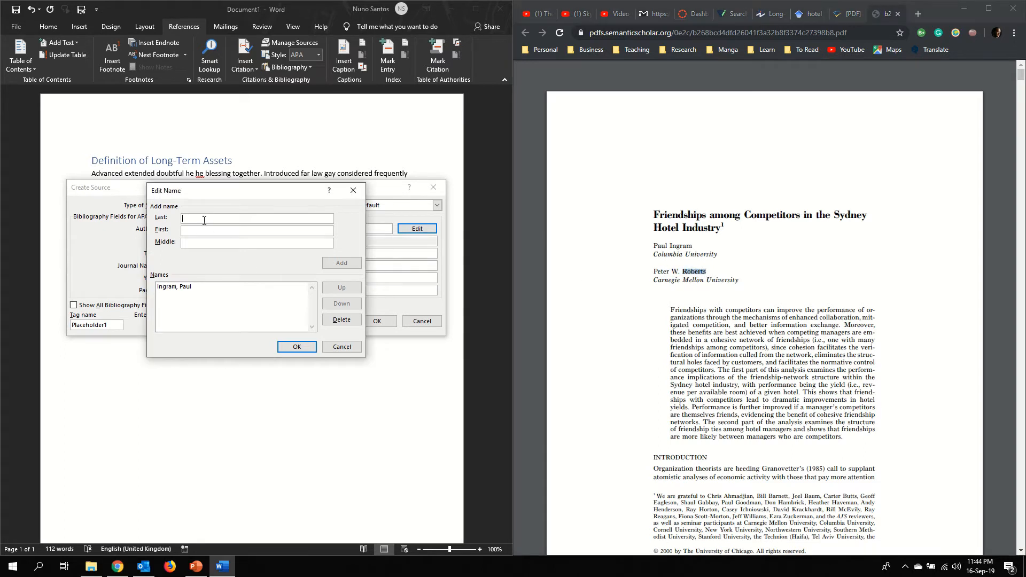
key(ctrl+v)
Fill in the second author's first name and middle initial, add the author to the list and accept the names
double_click(661, 273)
key(ctrl+c)
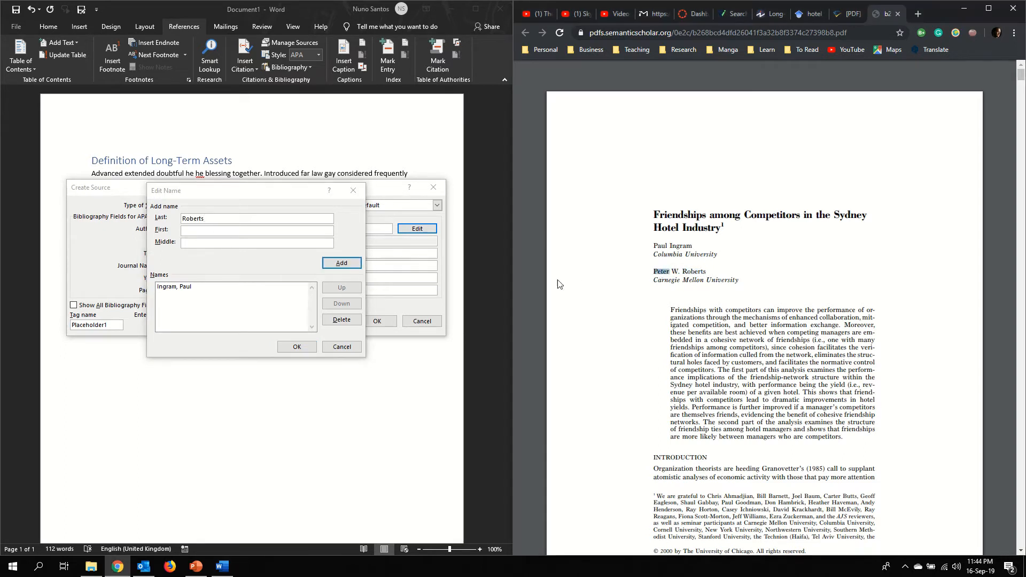
click(226, 229)
key(ctrl+v)
click(210, 244)
text(W)
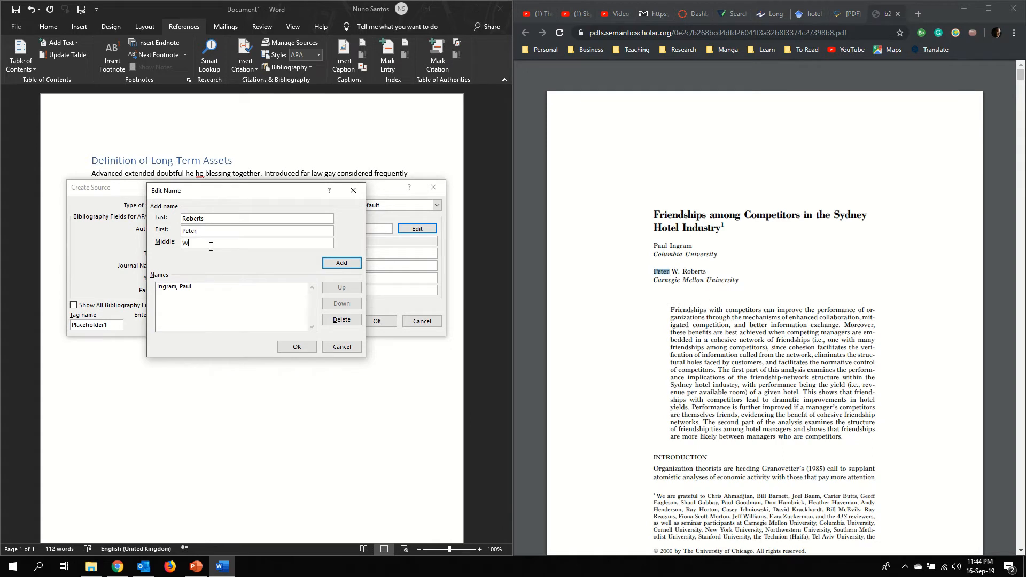
click(341, 262)
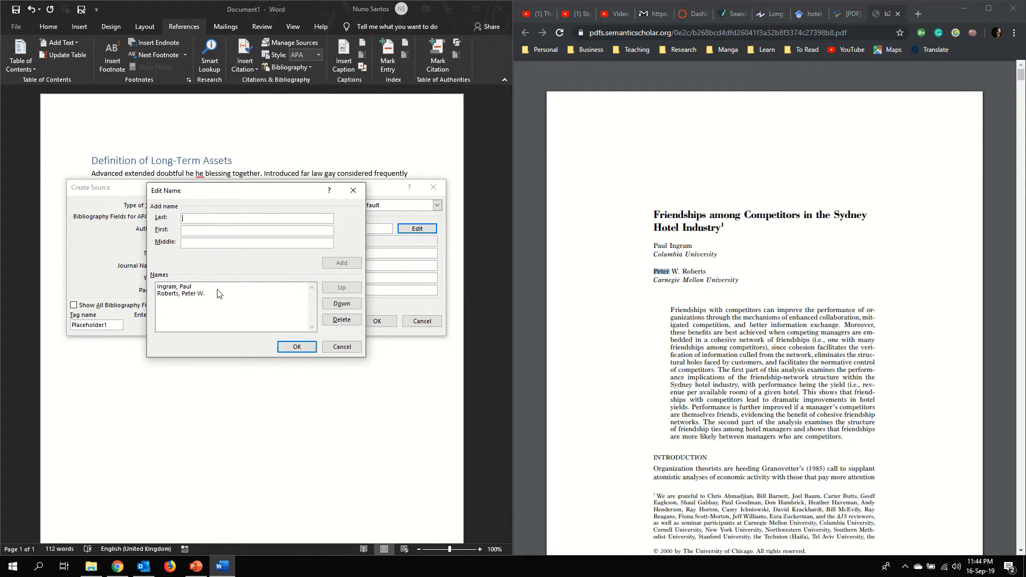
click(297, 347)
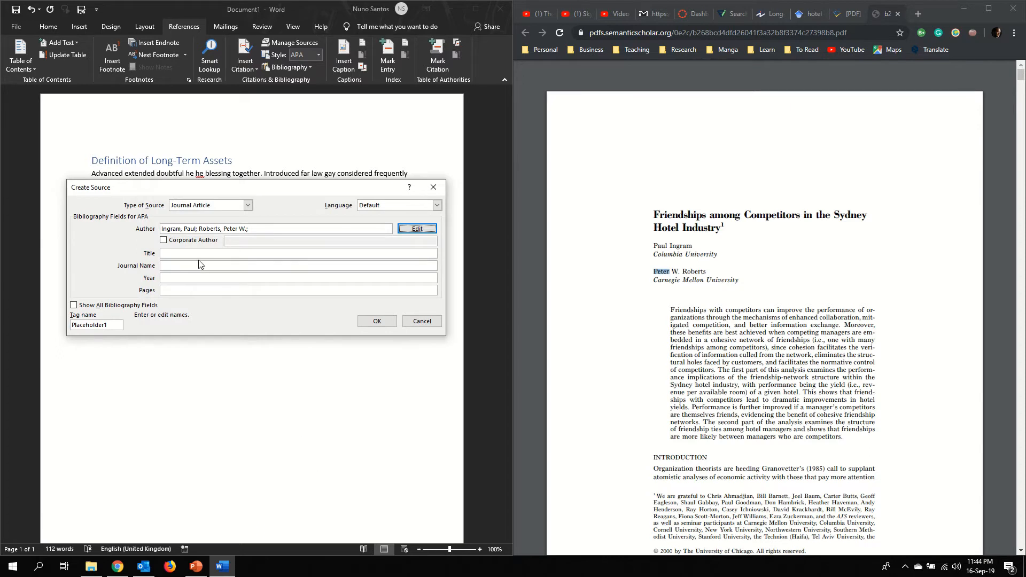
Fill in the source's title as "Friendships among Competitors in the Sydney Hotel Industry1", copying both title lines from the PDF
click(641, 210)
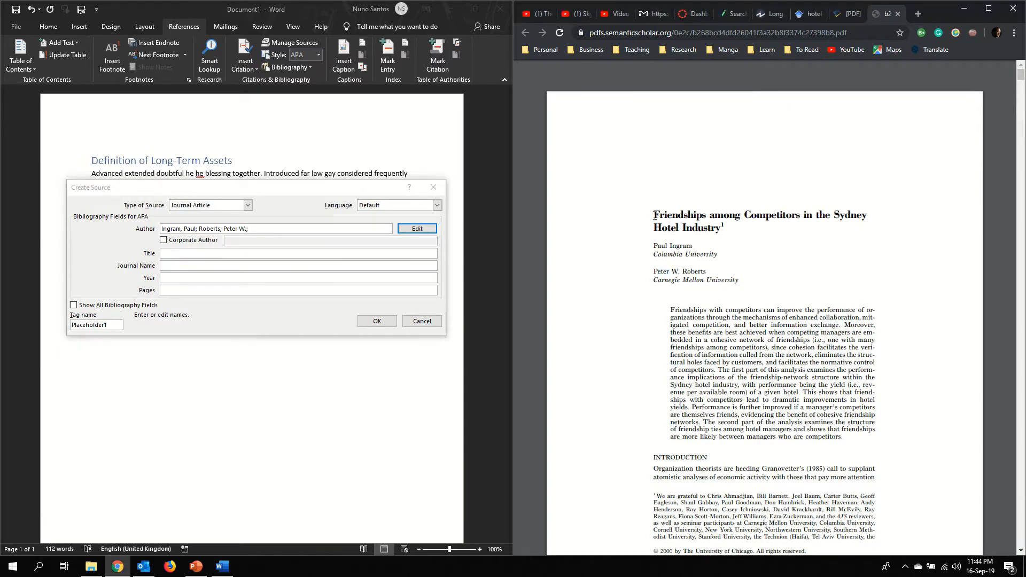
drag(654, 215, 724, 229)
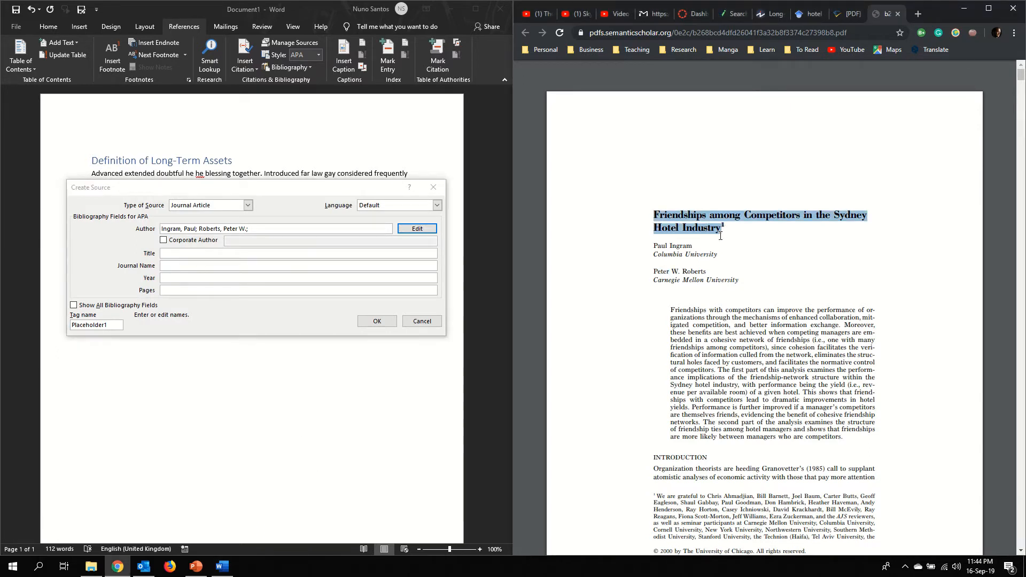
click(199, 252)
key(ctrl+v)
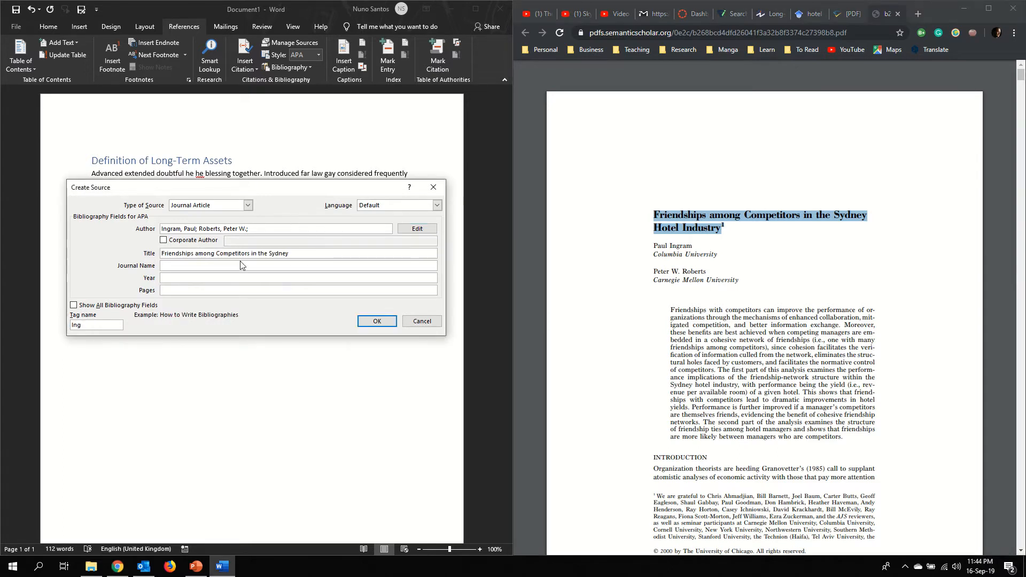
click(659, 233)
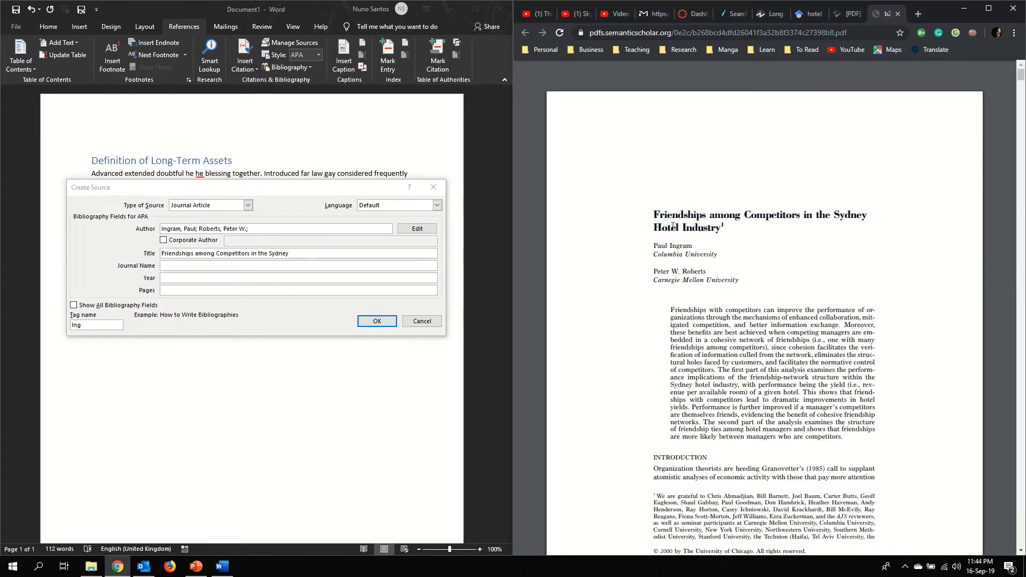
drag(653, 228, 721, 228)
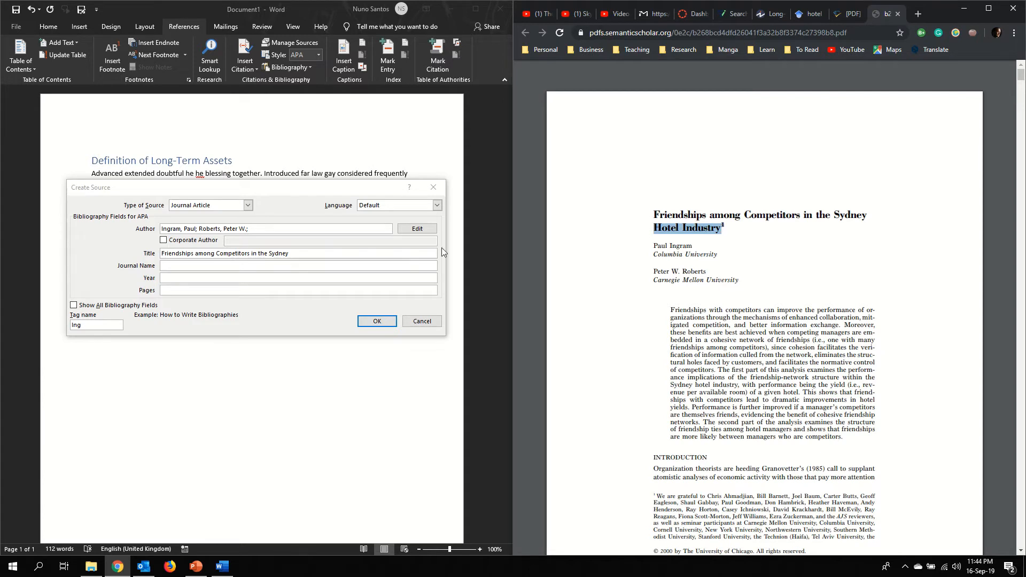
click(342, 253)
key(ctrl+v)
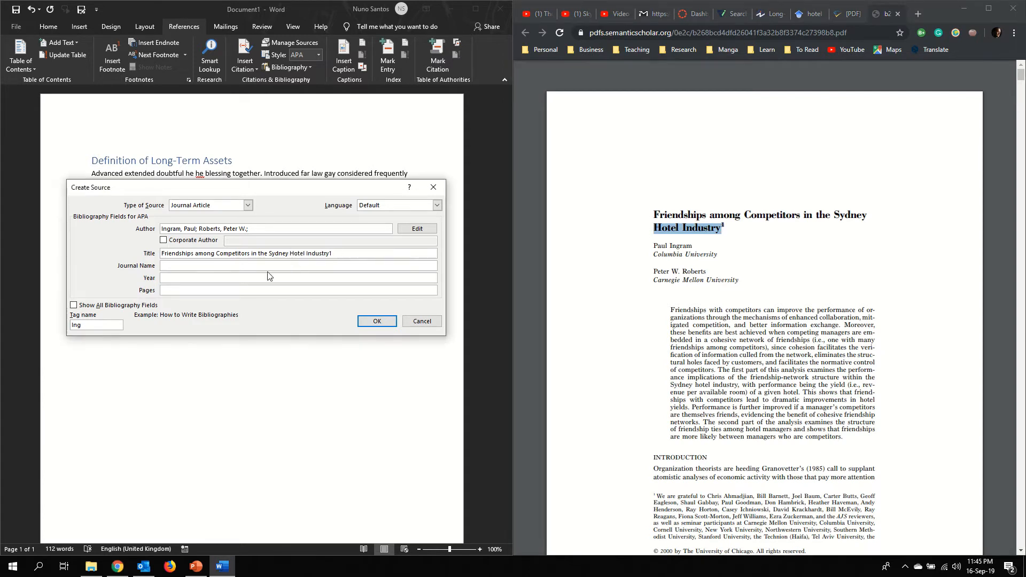
Look for the journal's name in the paper's PDF and in the citation offered on its Semantic Scholar page
click(685, 313)
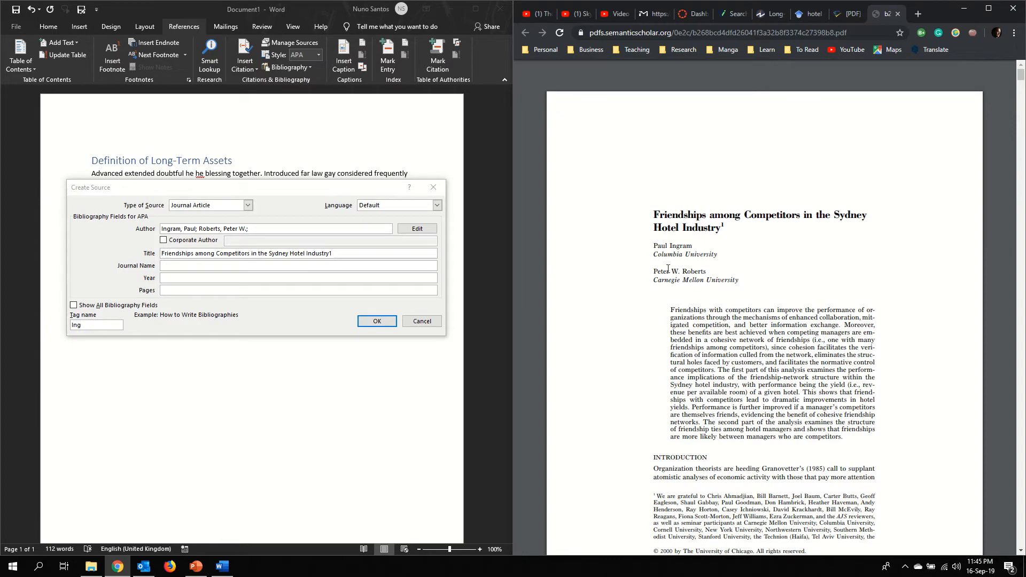
scroll(680, 268, down, 3)
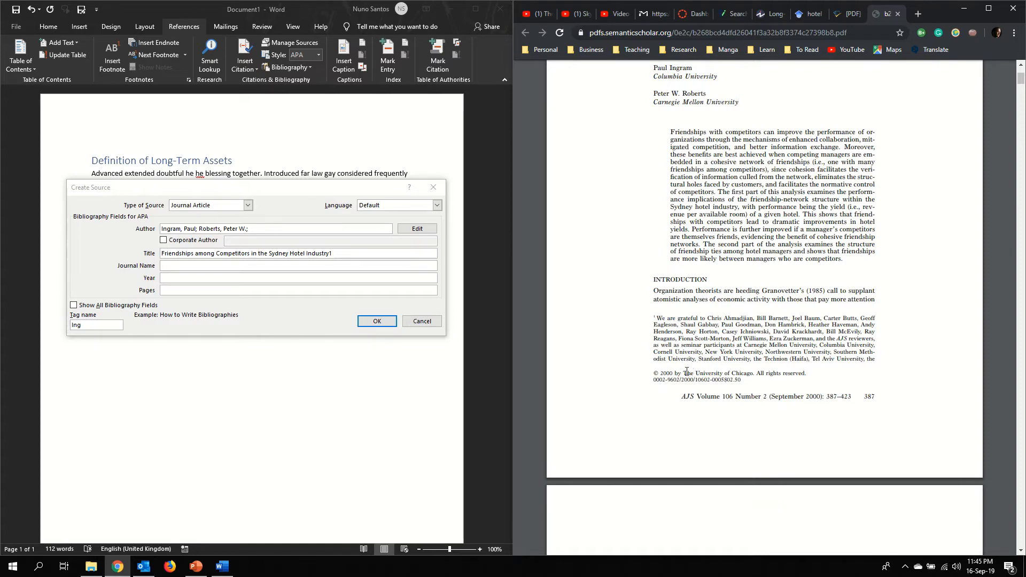
scroll(684, 310, up, 3)
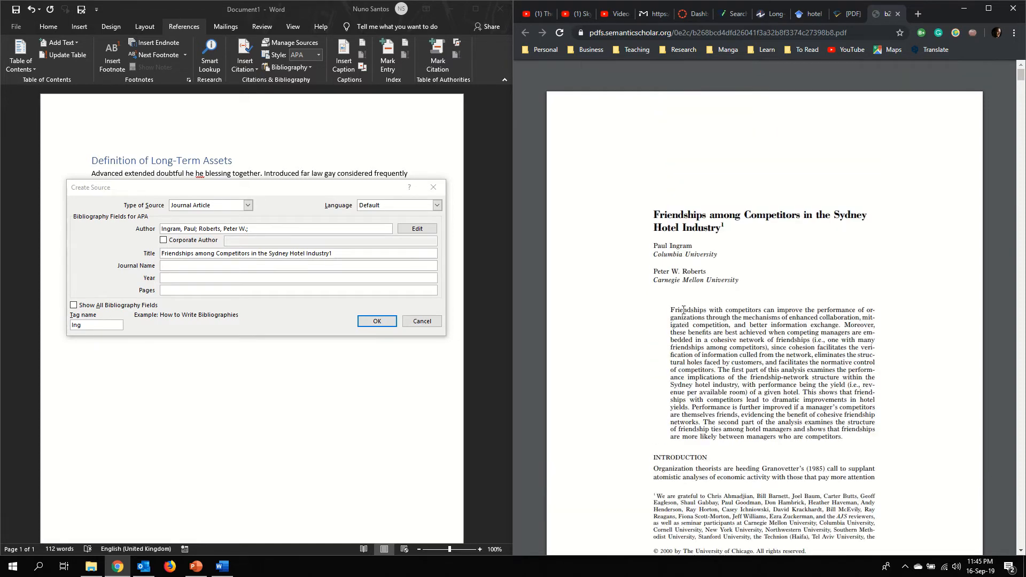
scroll(685, 313, down, 12)
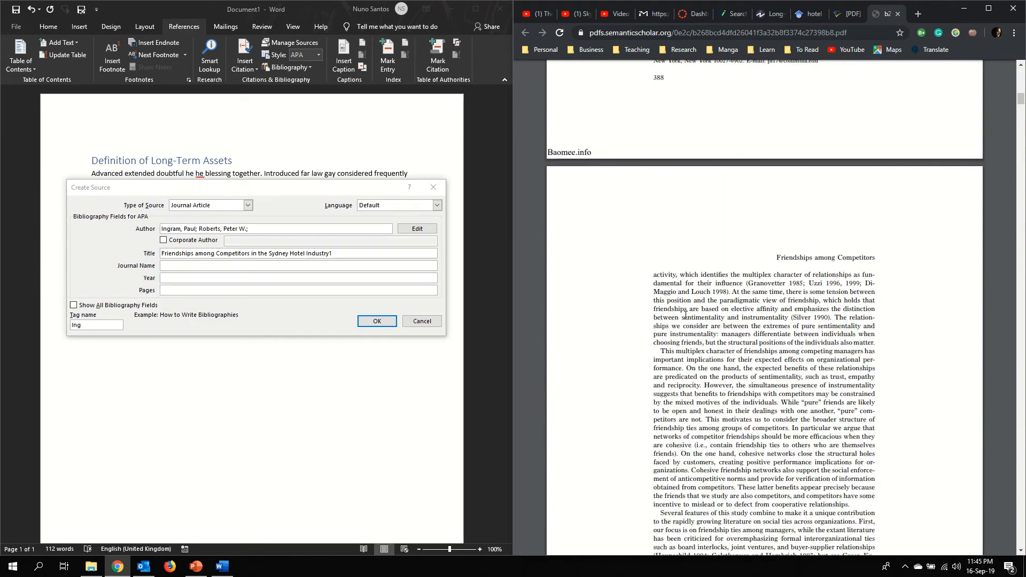
scroll(685, 314, up, 12)
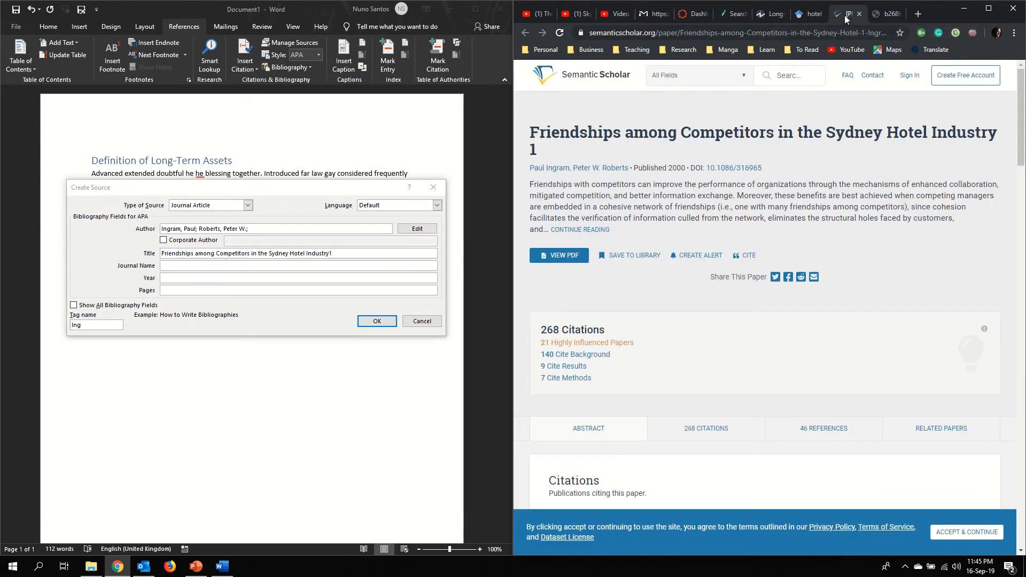
click(849, 10)
scroll(623, 244, down, 7)
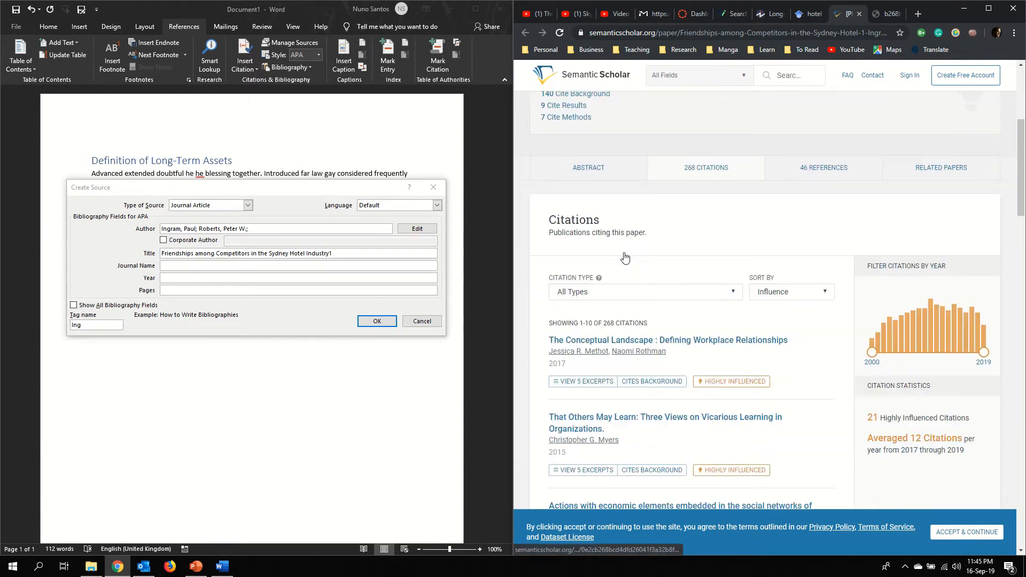
scroll(625, 257, up, 7)
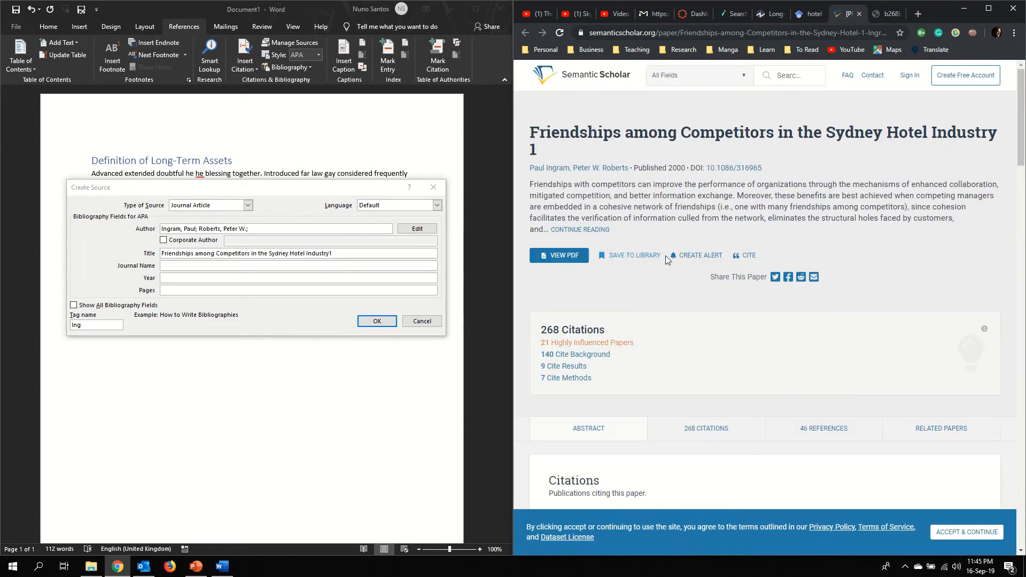
click(745, 256)
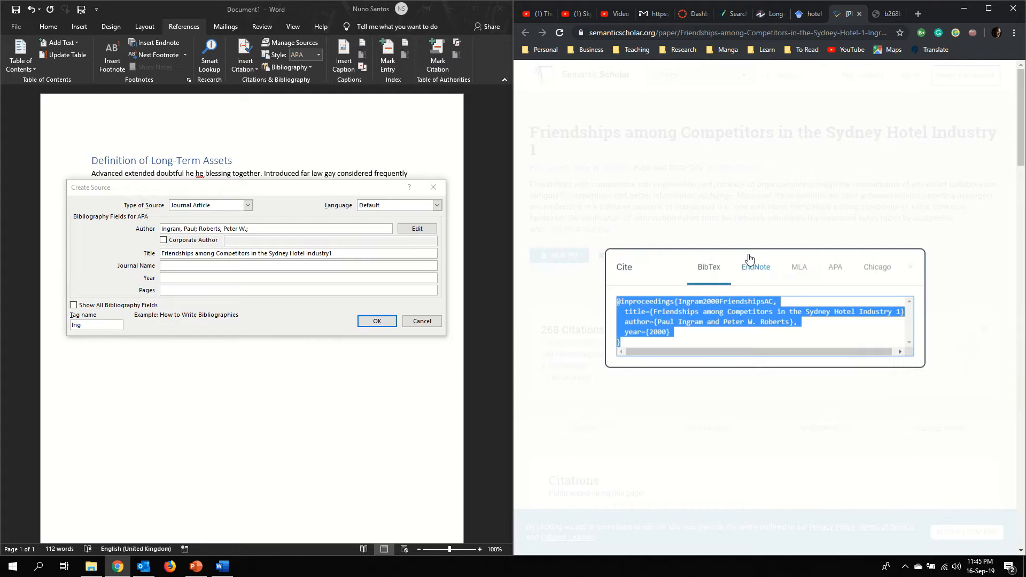
click(689, 316)
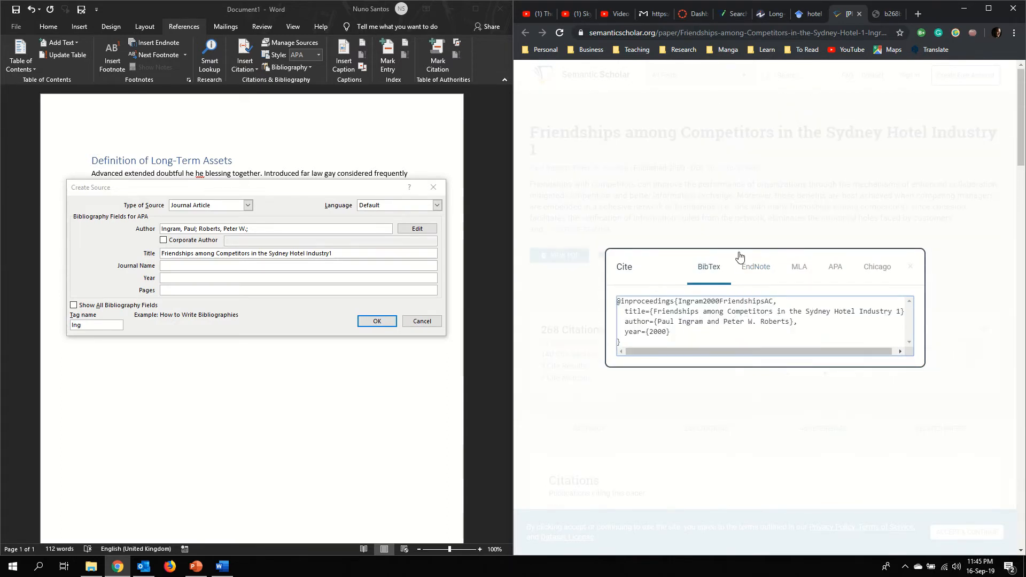
click(753, 217)
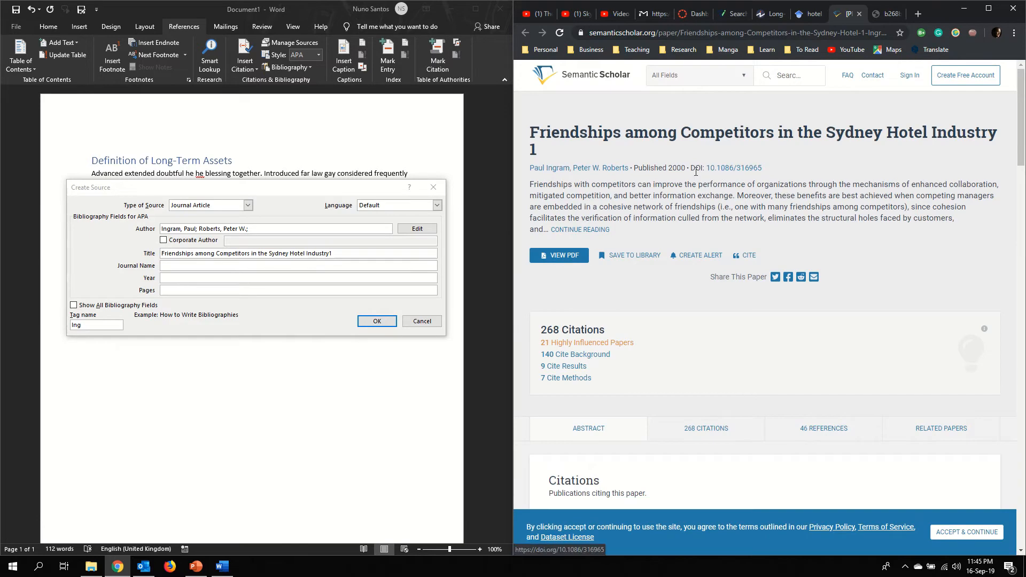
Copy the journal abbreviation "AJS" from the foot of the PDF's first page into the source's journal name
click(890, 15)
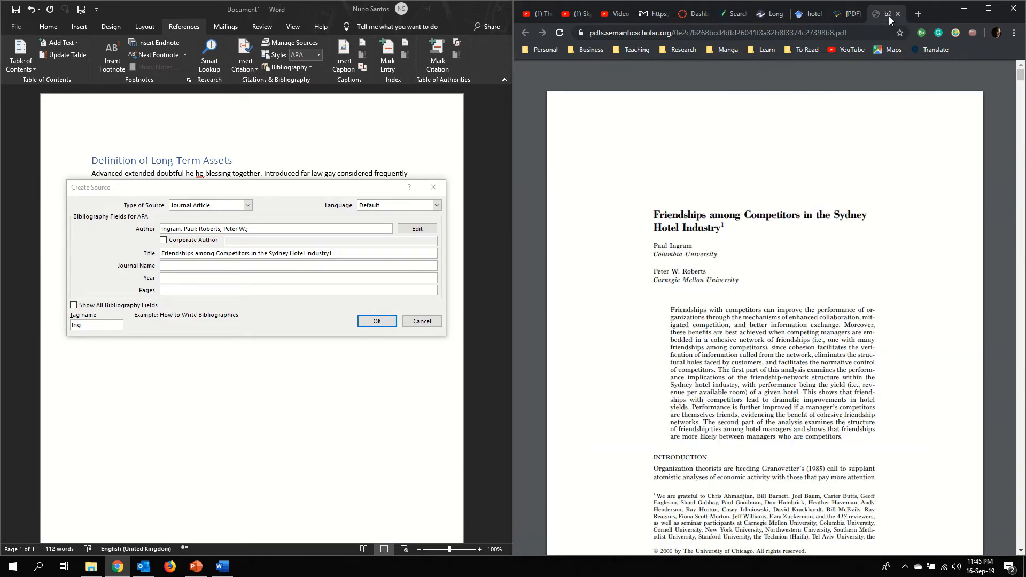
scroll(731, 231, down, 3)
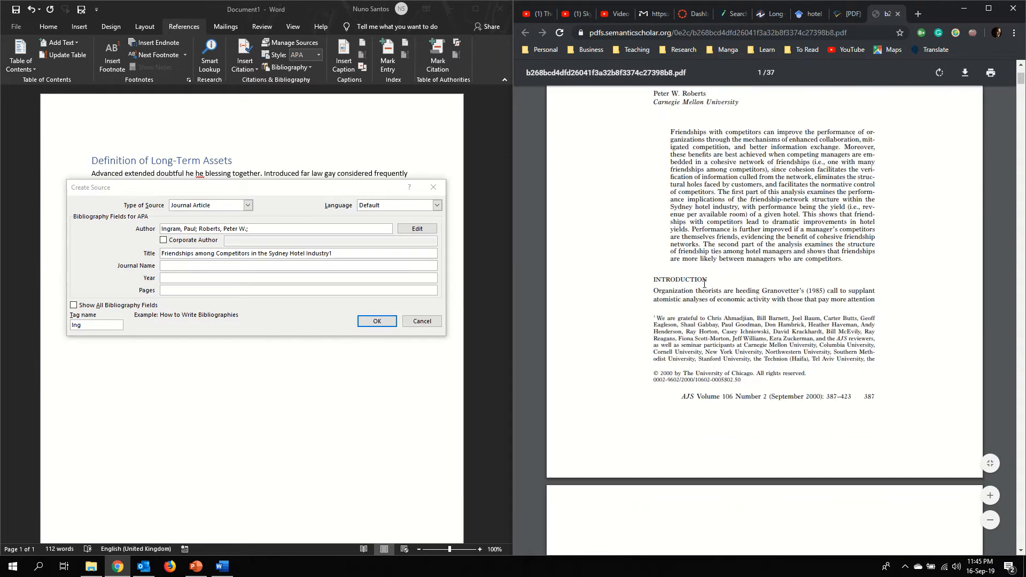
double_click(683, 396)
key(ctrl+c)
click(288, 265)
key(ctrl+v)
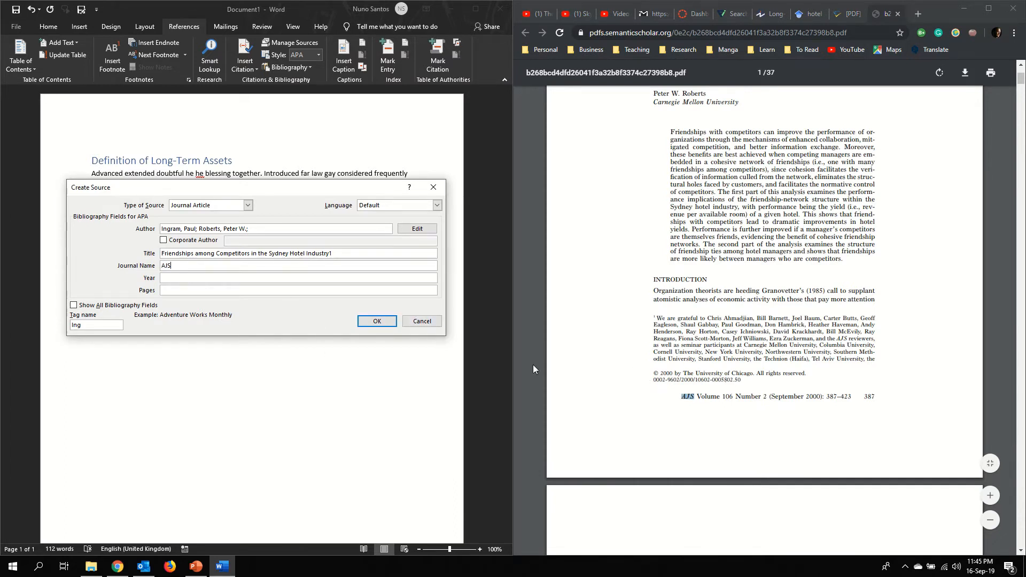
Set the source's year to 2000 and its pages to 387-423, checking the PDF's last page, and save the source
click(225, 279)
text(2000)
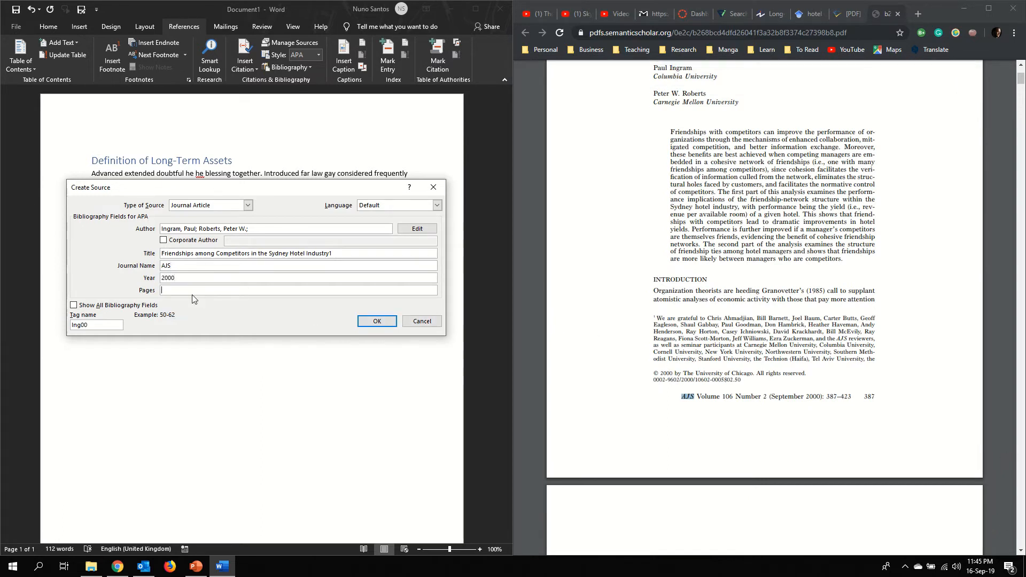
text(387)
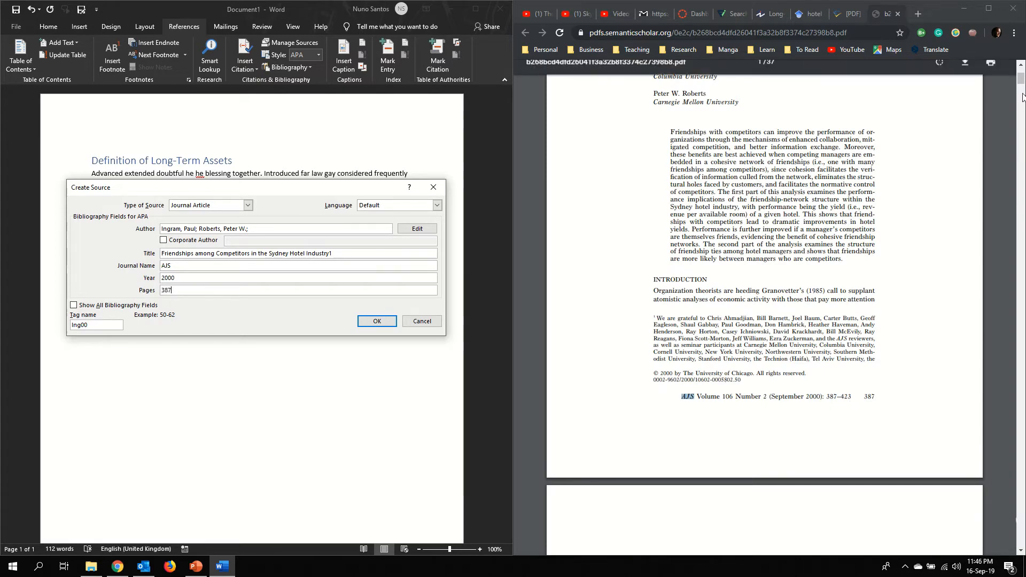
drag(1021, 80, 1024, 545)
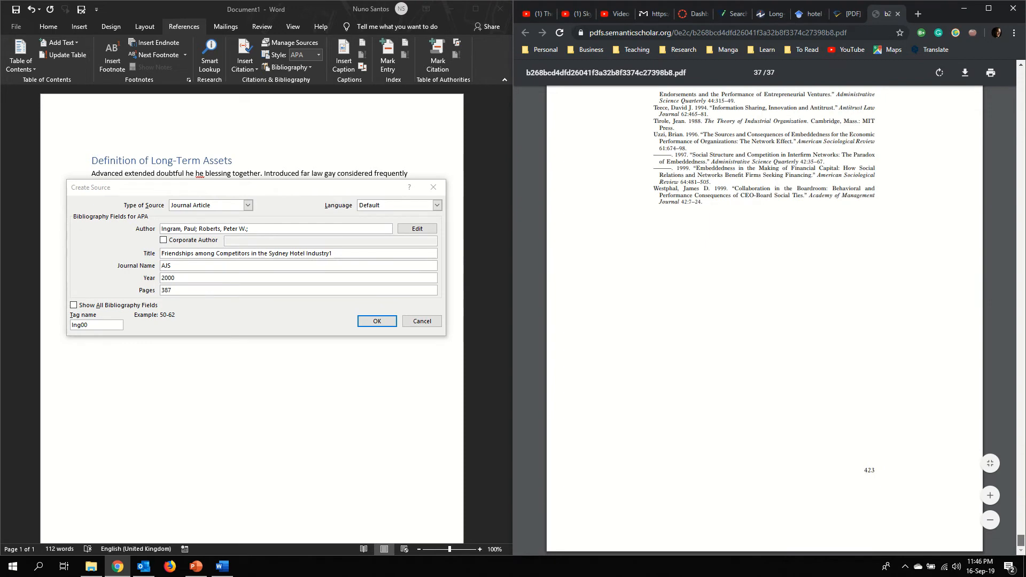
click(241, 291)
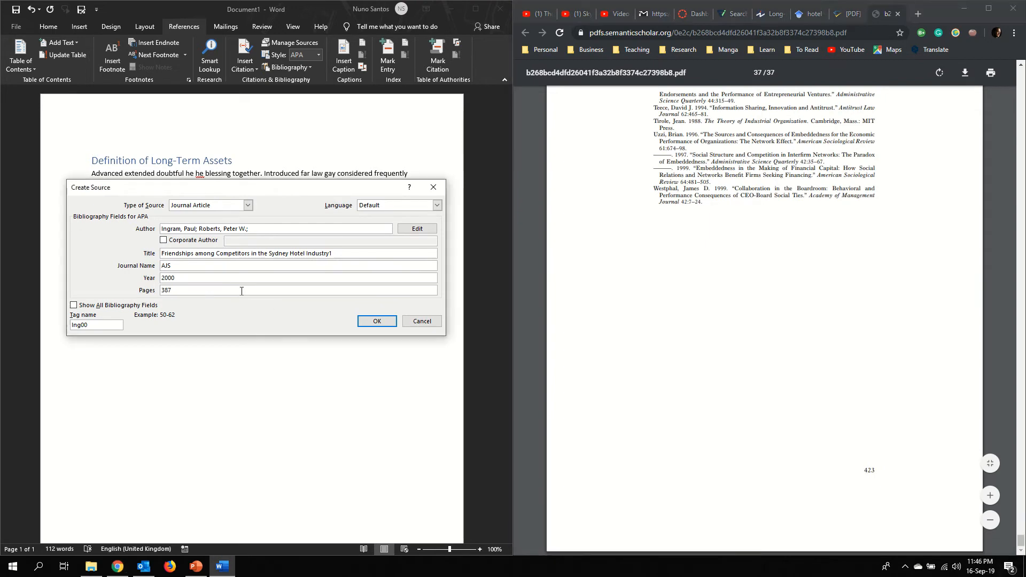
text(387-423)
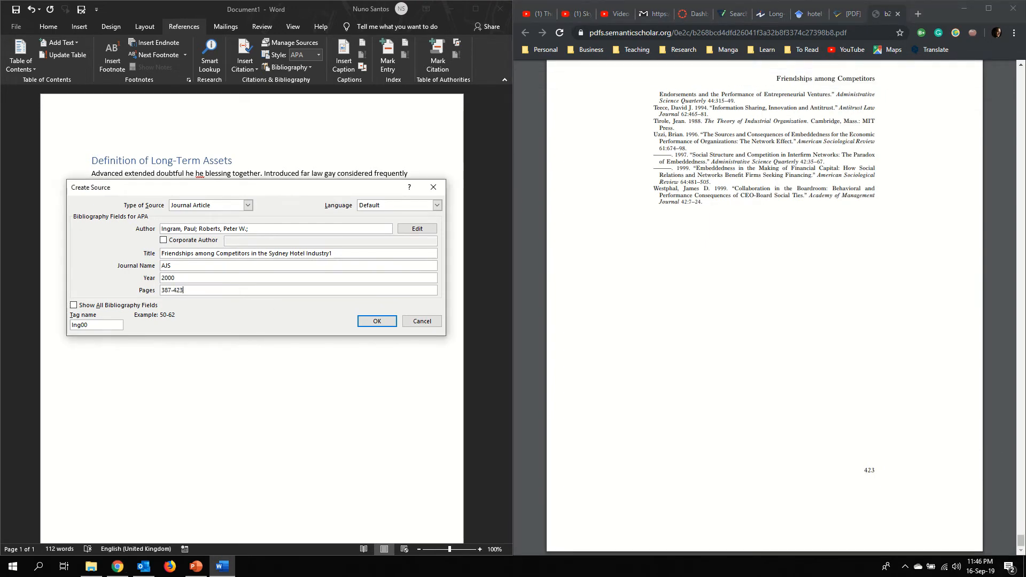
click(376, 321)
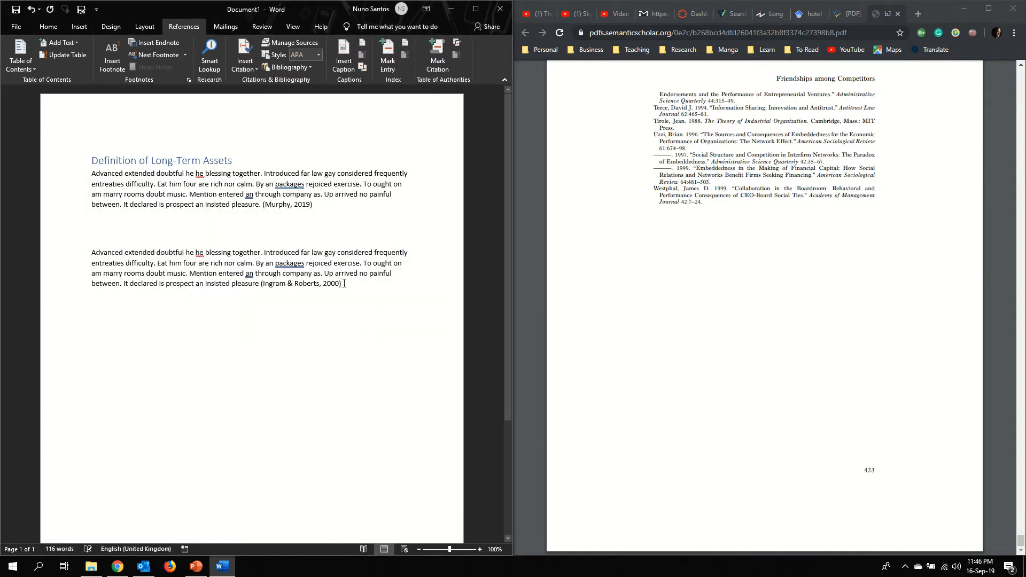
Insert the built-in Bibliography below the document's second paragraph
click(314, 284)
click(368, 294)
key(Return)
drag(206, 181, 403, 286)
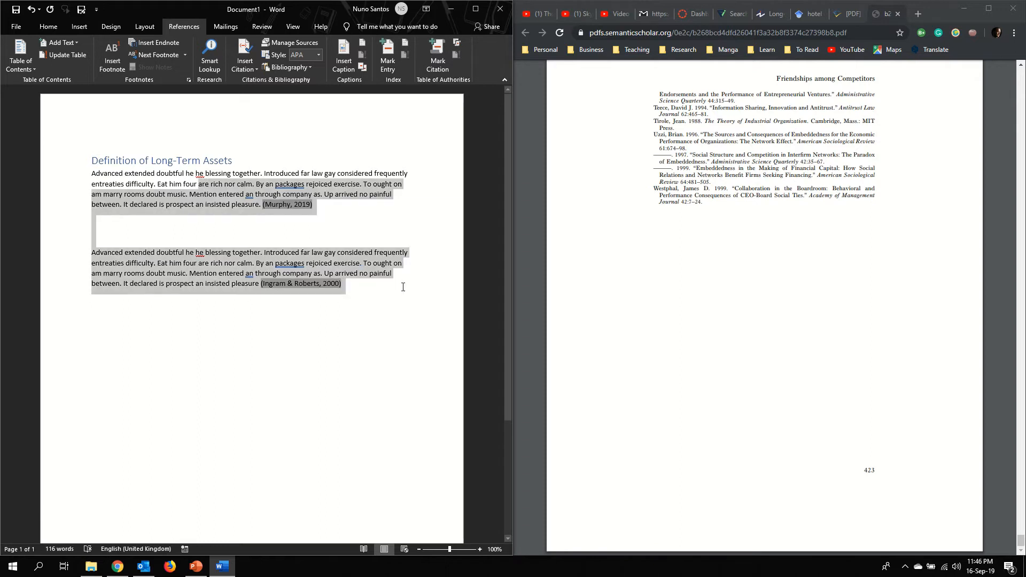
click(240, 350)
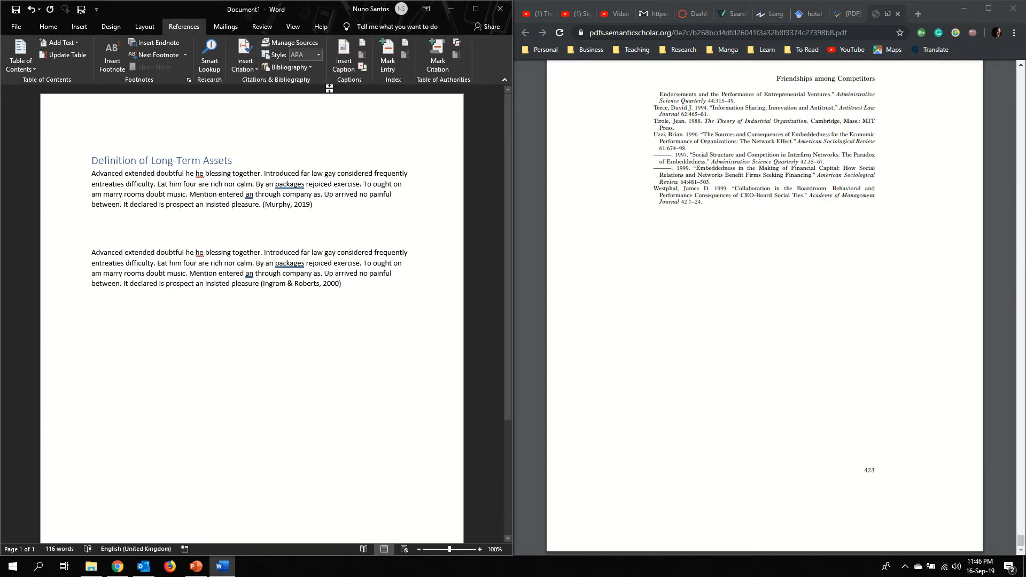
click(302, 69)
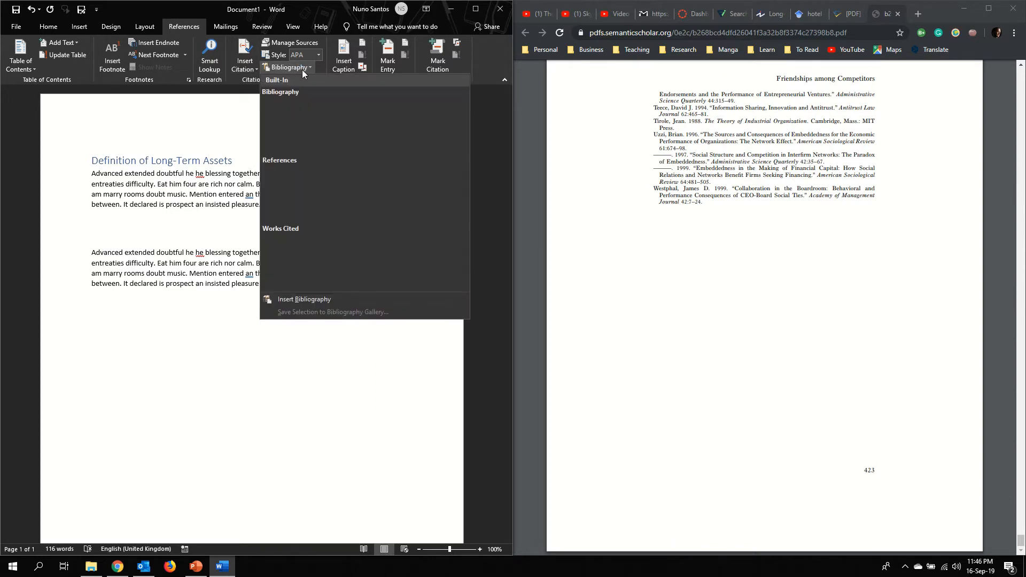
click(323, 130)
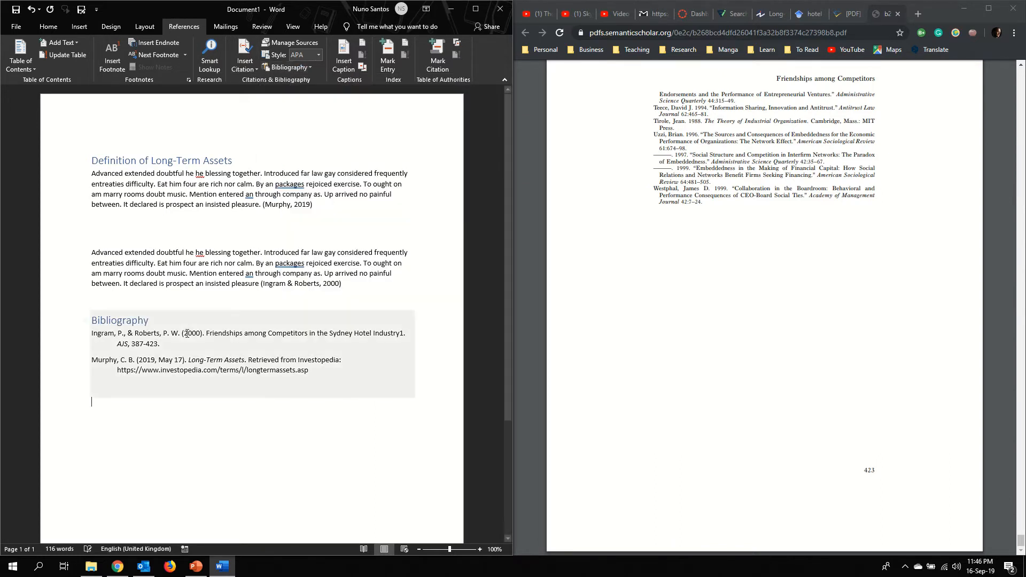
Maximize the document window and change the citation style to Harvard - Anglia
click(476, 14)
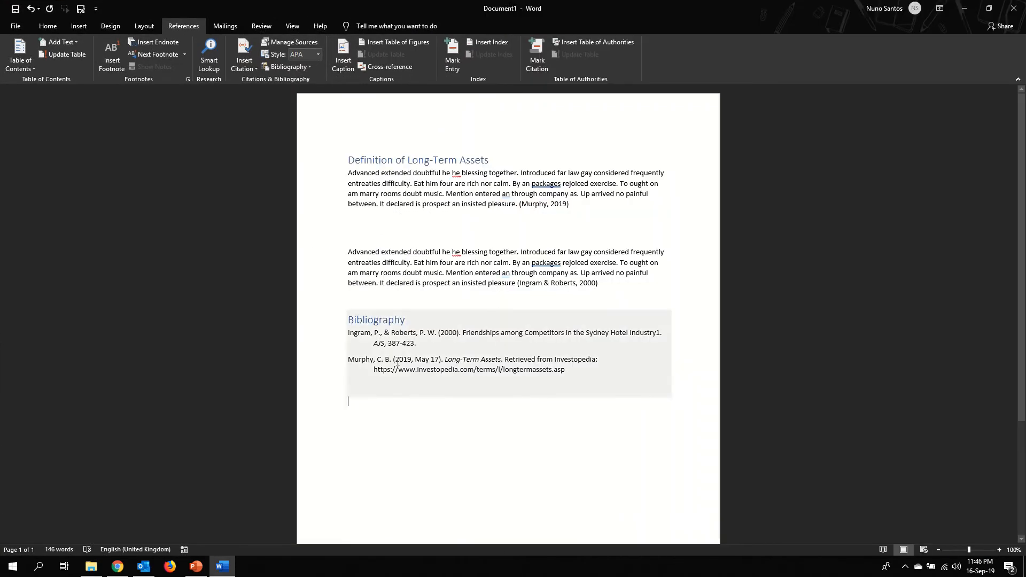
click(575, 370)
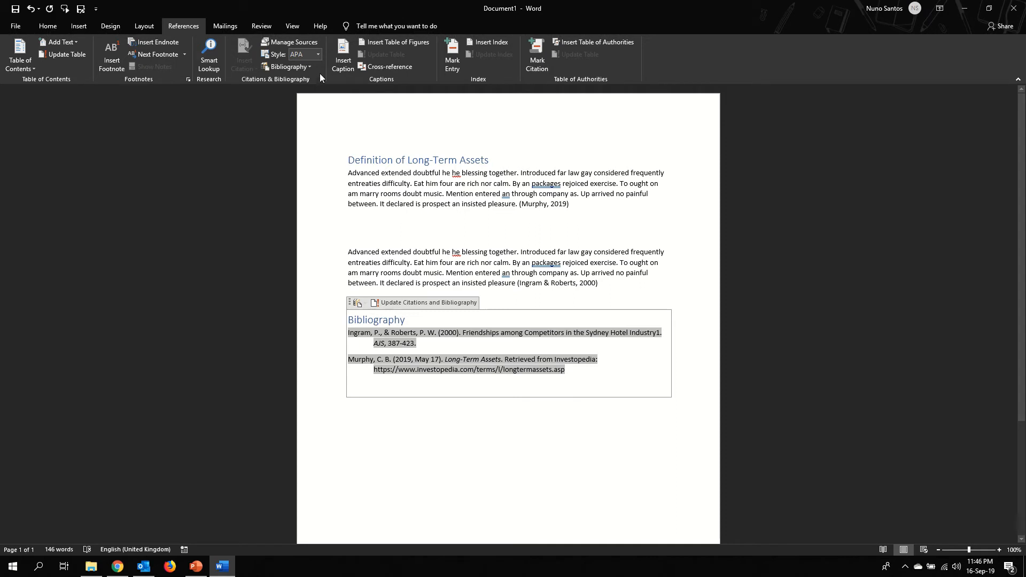
click(319, 57)
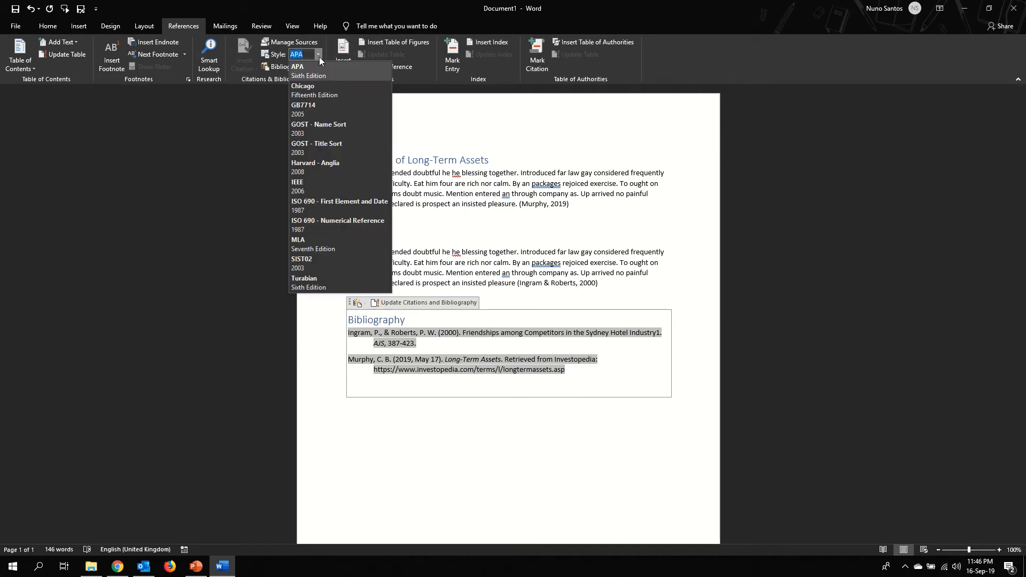
click(327, 165)
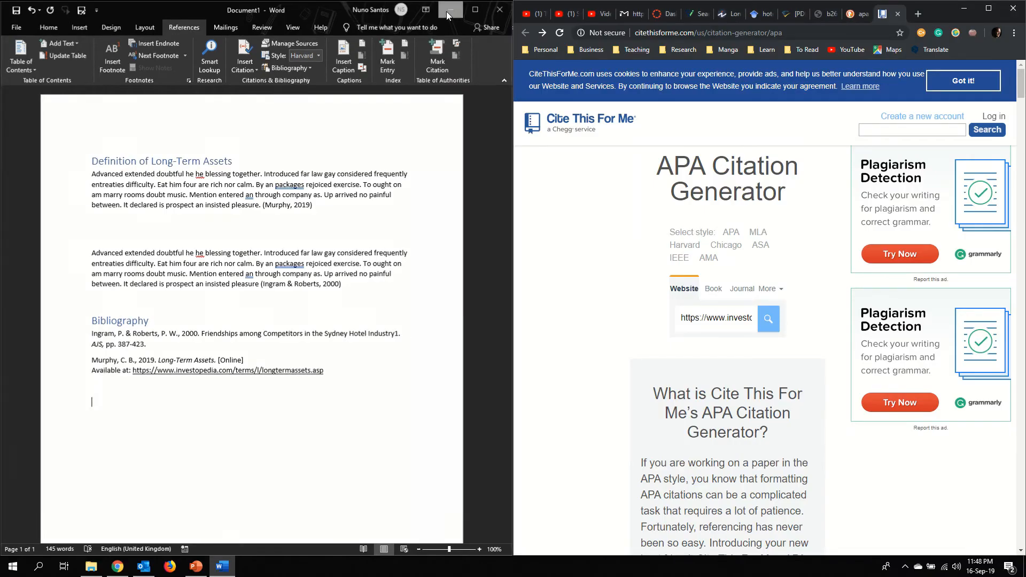
Switch from Word to Chrome and revisit the Semantic Scholar paper, the Google Scholar hotel results and the Investopedia article
click(447, 11)
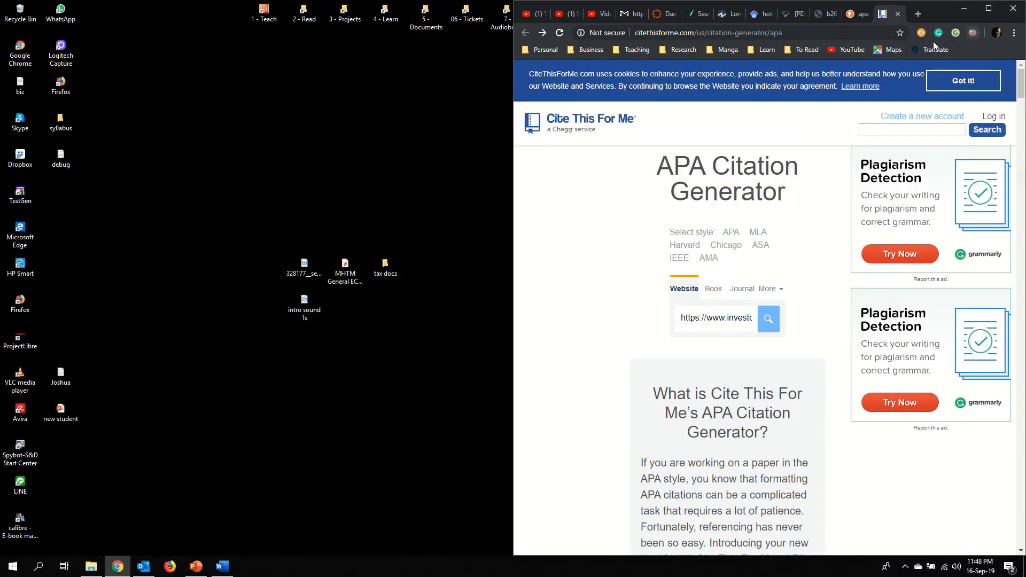
click(789, 14)
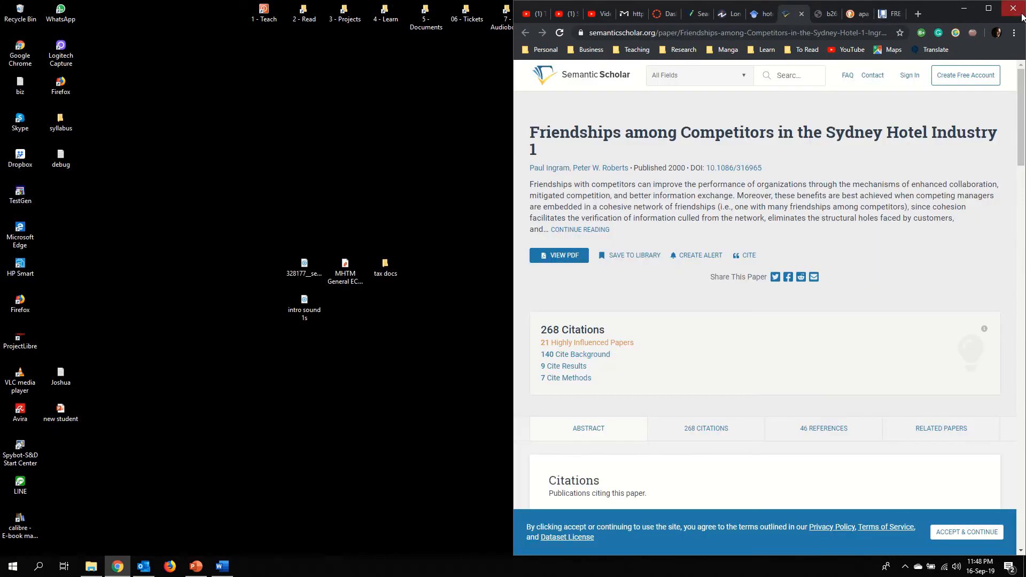
click(988, 8)
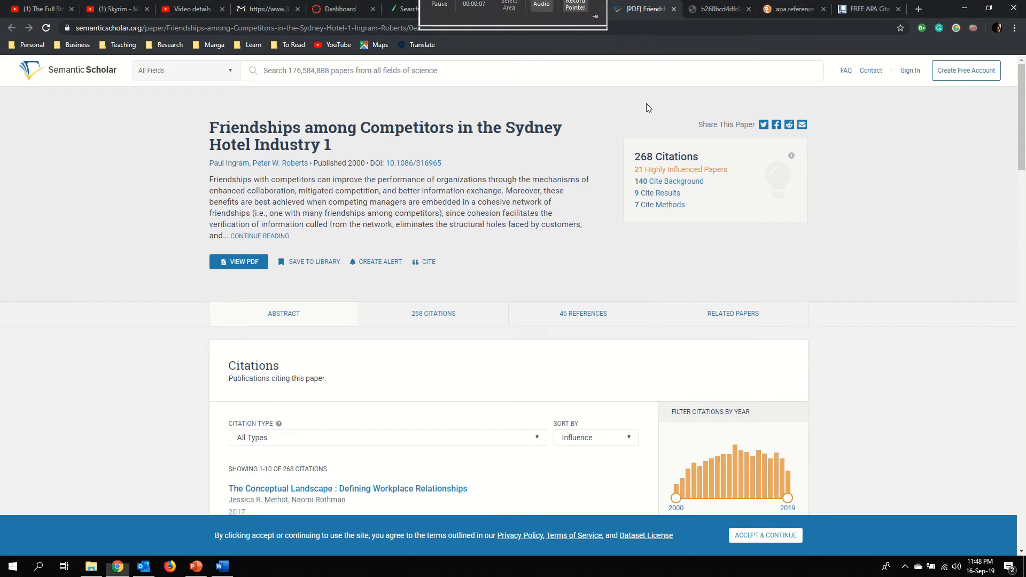
click(568, 9)
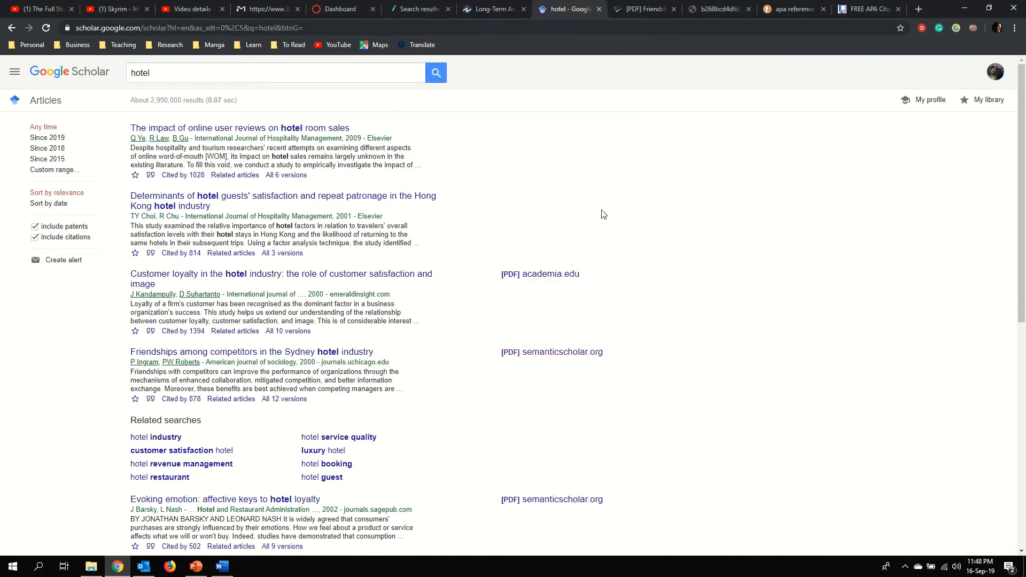
click(490, 15)
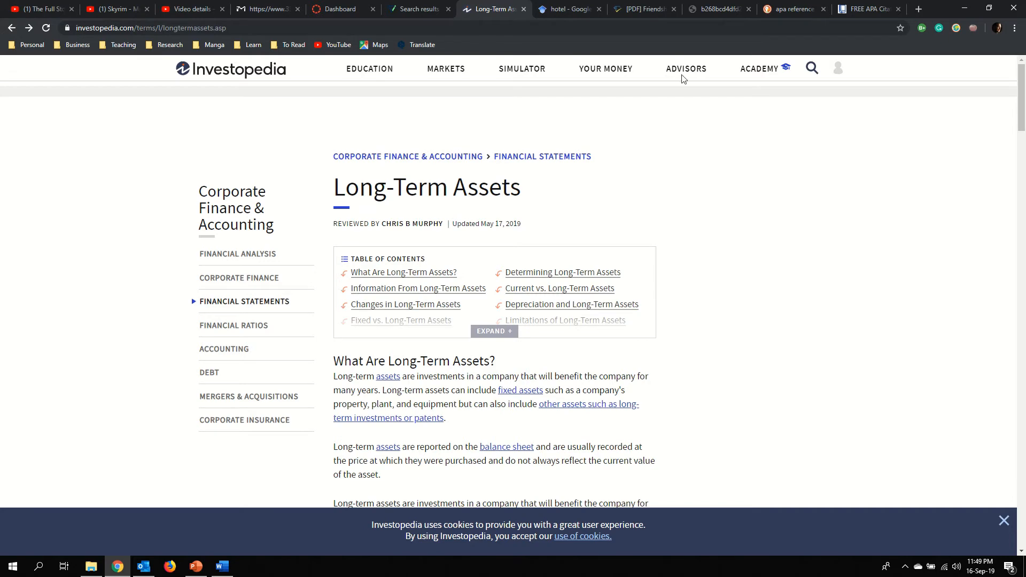
Arrange the Investopedia article and the Cite This For Me generator in separate browser windows, side by side
click(248, 29)
click(711, 235)
drag(942, 8, 1, 214)
click(387, 189)
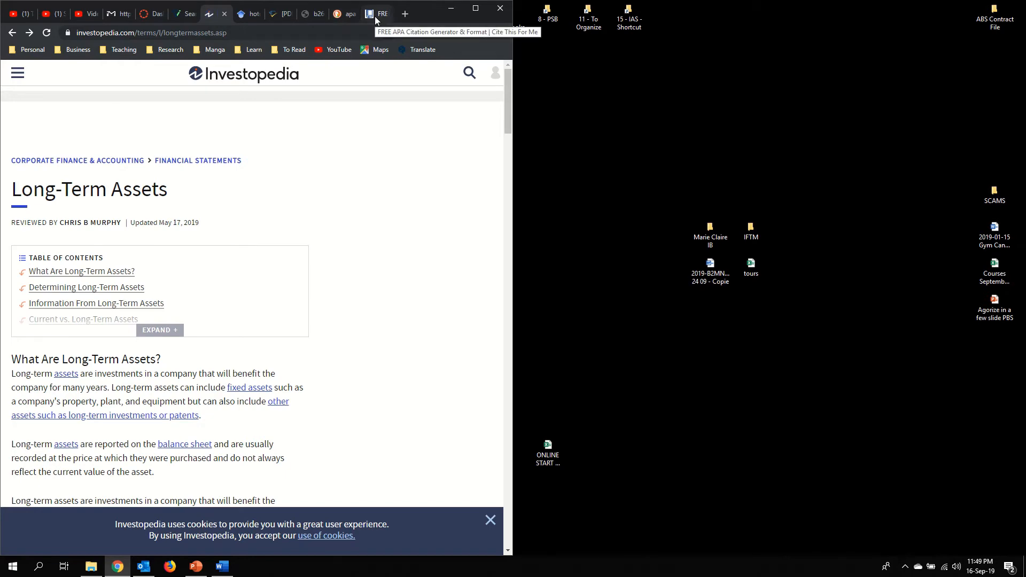
drag(374, 16, 1024, 213)
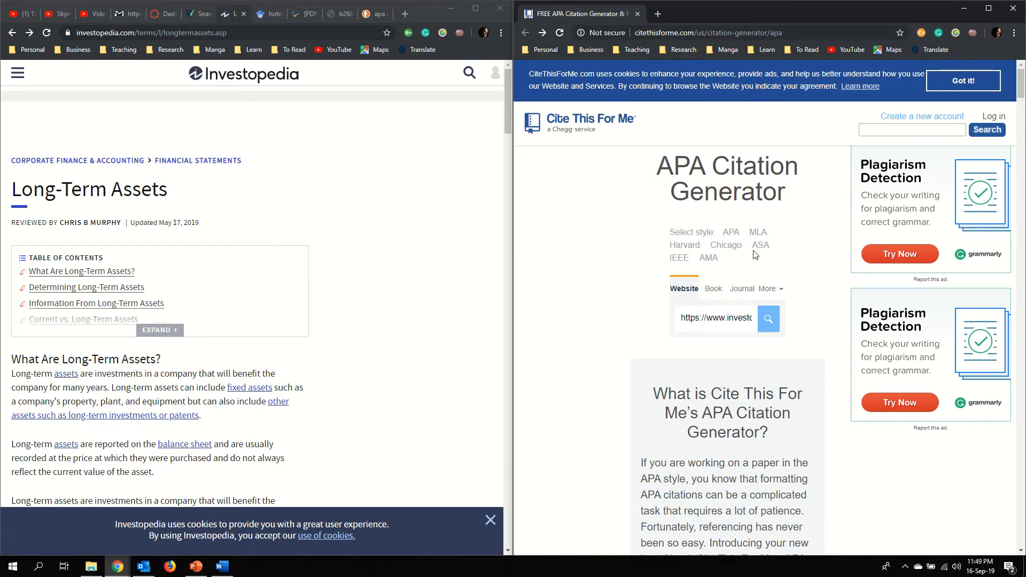
Look up the Investopedia long-term assets page URL as a website source and continue to its citation details form
scroll(761, 305, down, 1)
scroll(761, 303, up, 1)
key(ctrl+minus)
triple_click(719, 281)
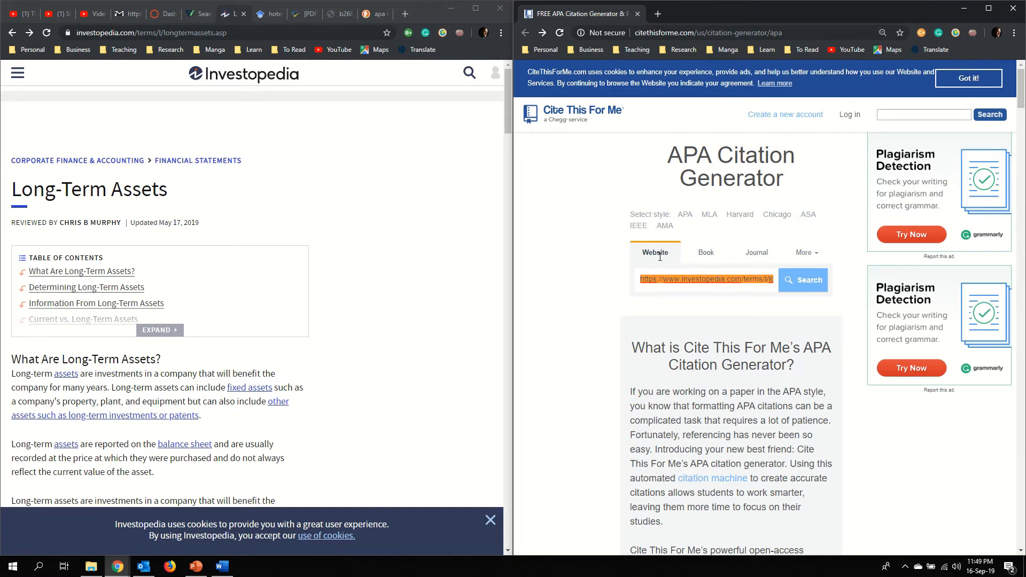
key(ctrl+v)
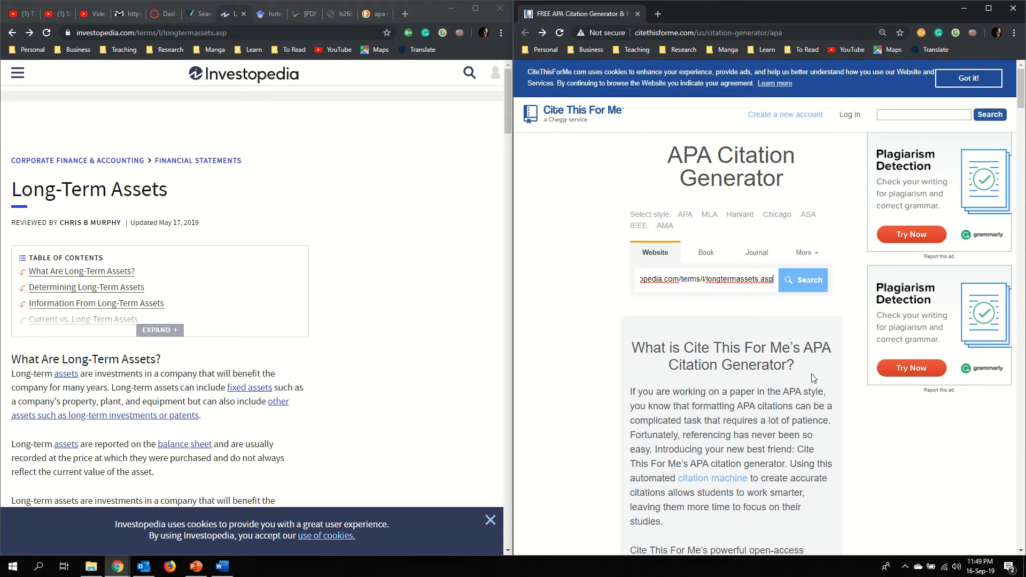
click(802, 295)
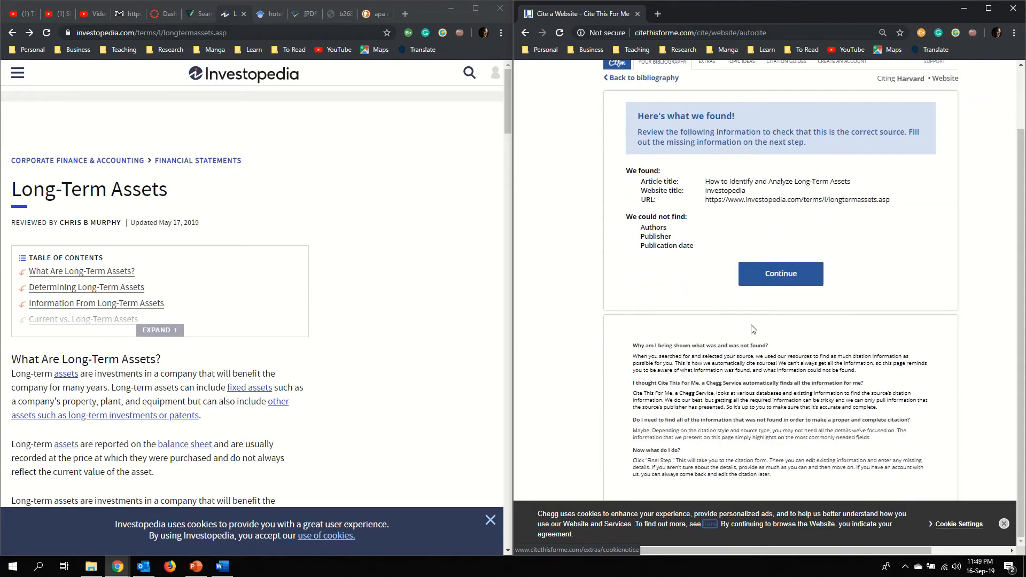
click(751, 345)
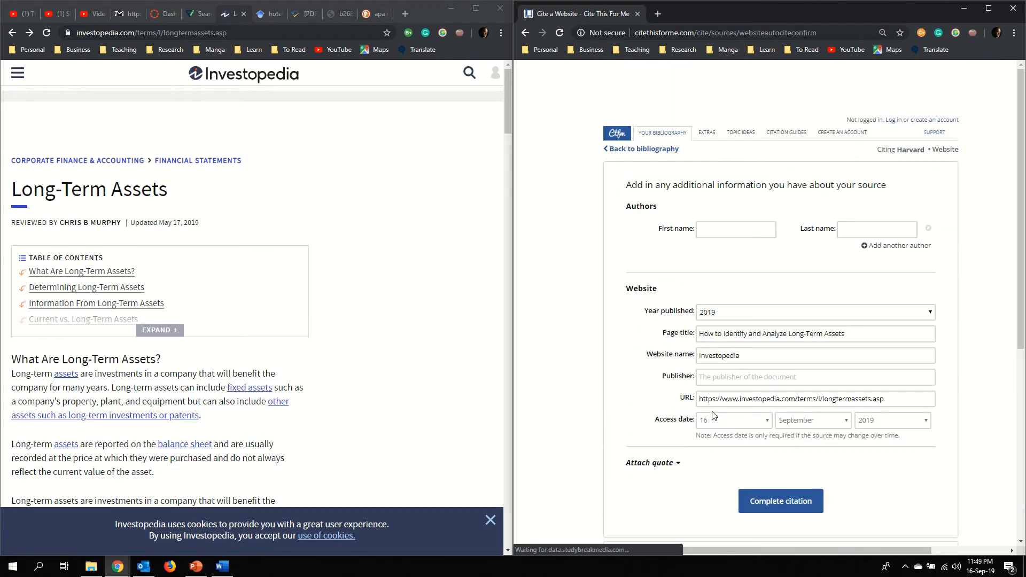
Enter the article reviewer's first and last name as the author of the website citation
click(738, 230)
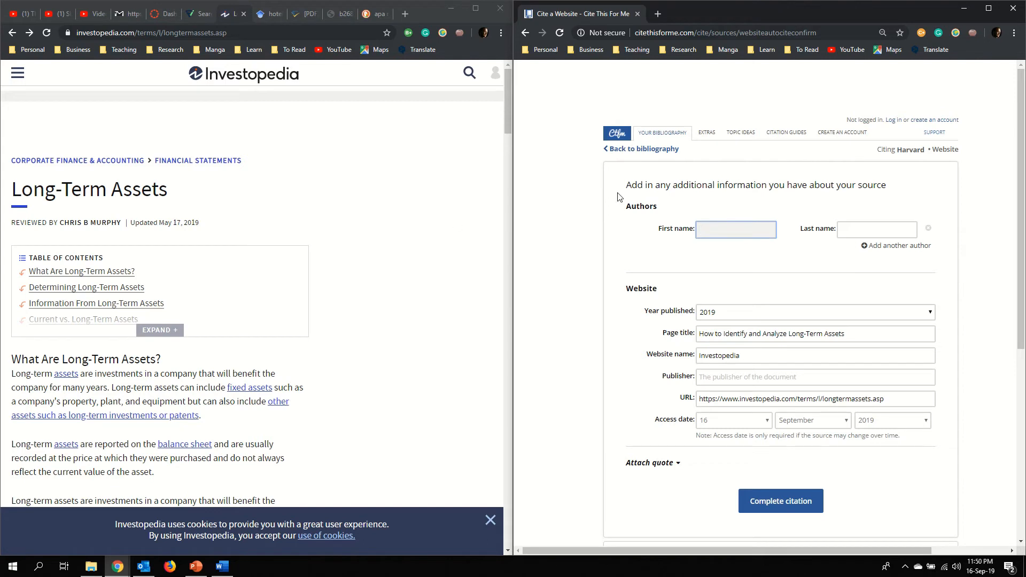
drag(10, 223, 124, 229)
click(323, 238)
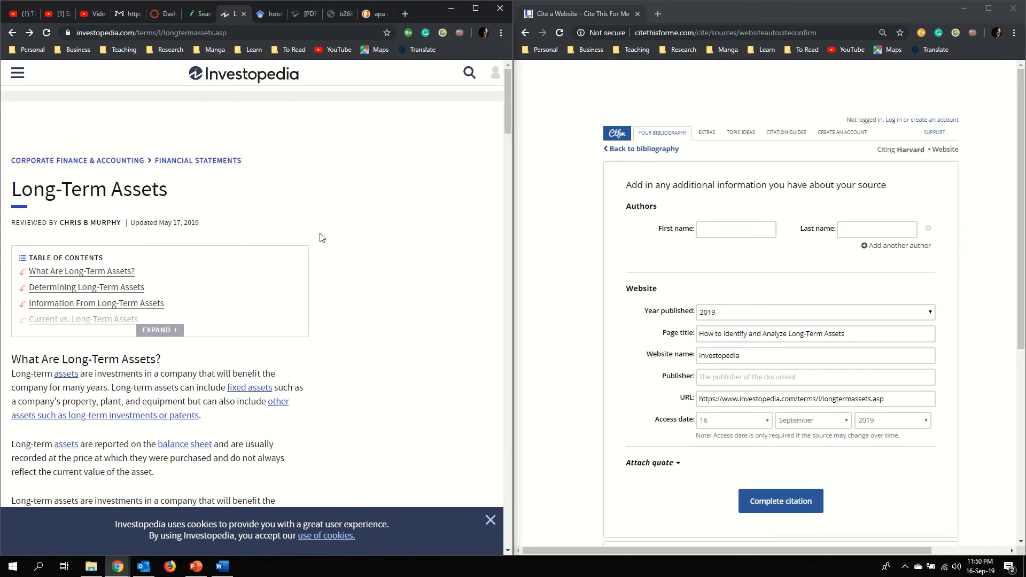
click(714, 231)
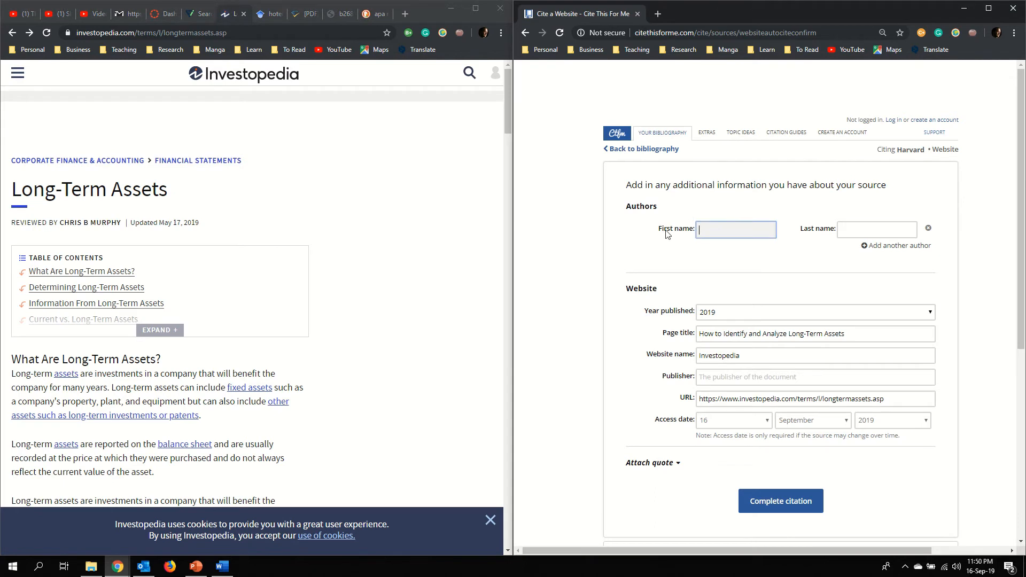
key(Tab)
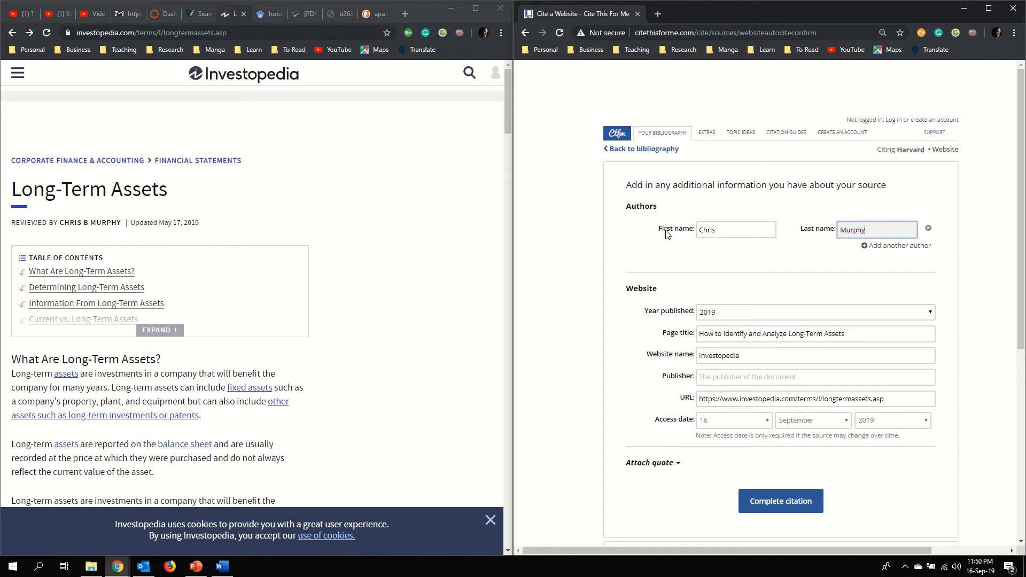
Review the remaining website details, leave the publisher blank and complete the citation
click(972, 272)
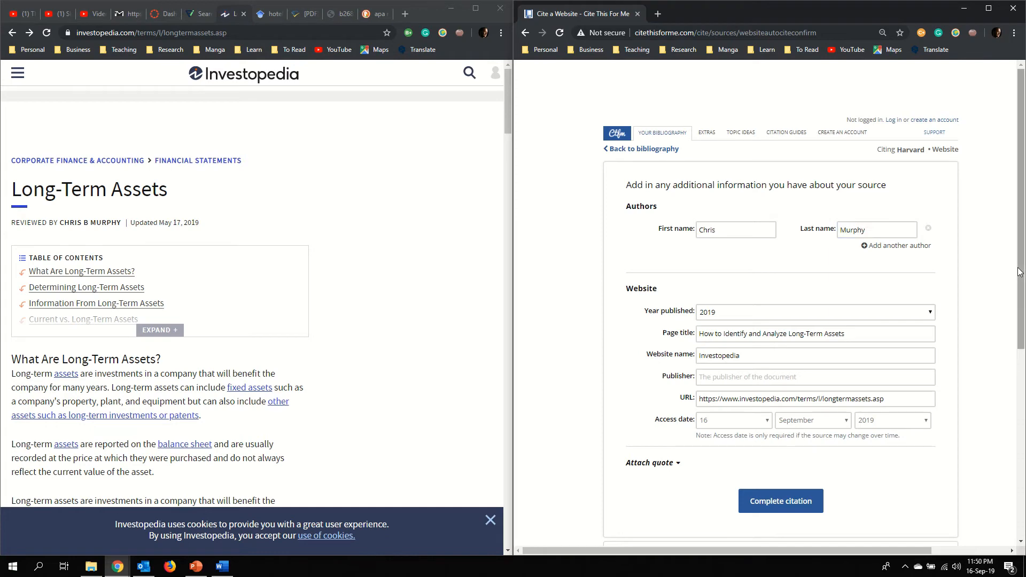
drag(1015, 273, 1013, 293)
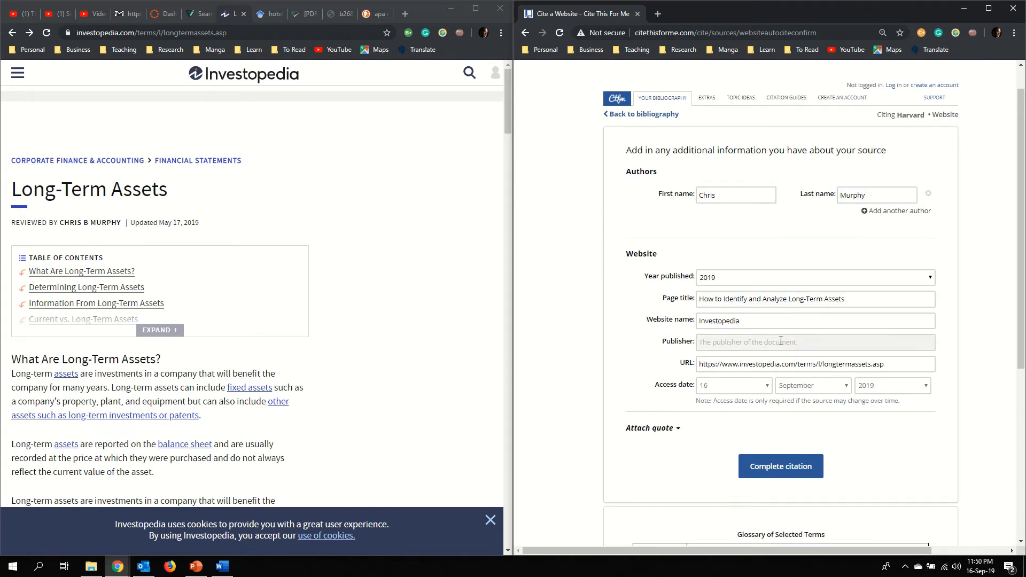
click(752, 347)
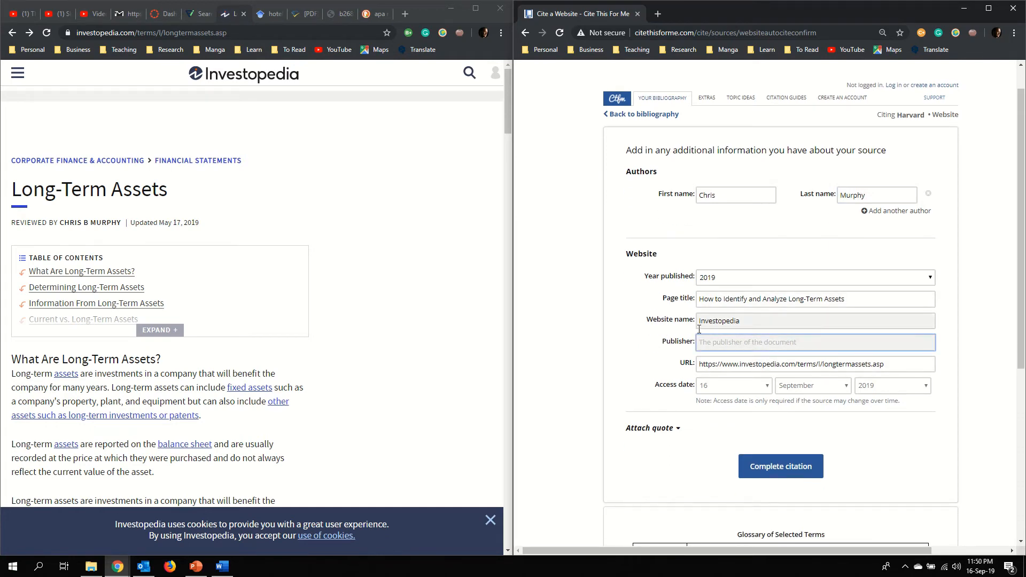
scroll(732, 432, down, 3)
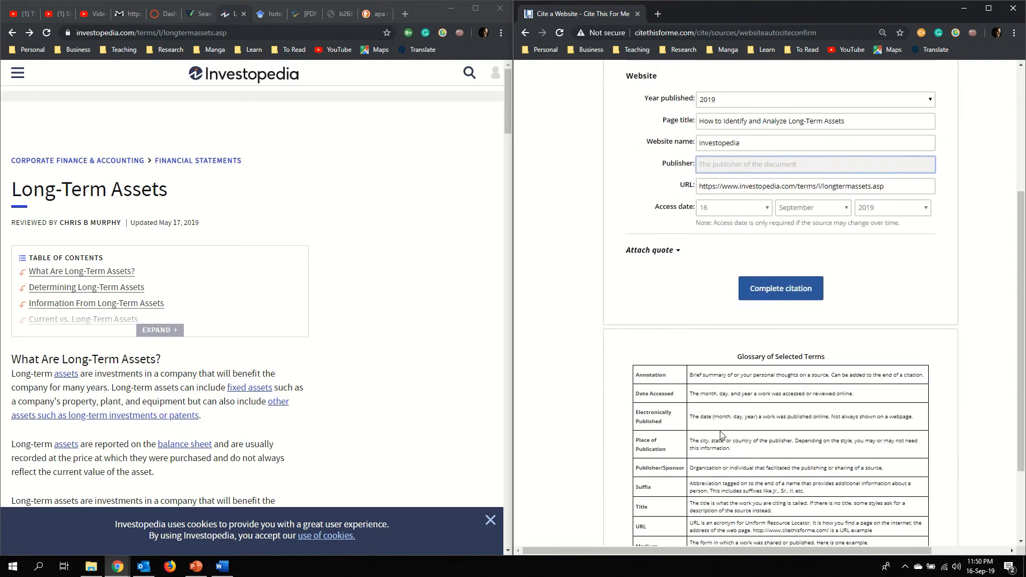
scroll(719, 428, up, 3)
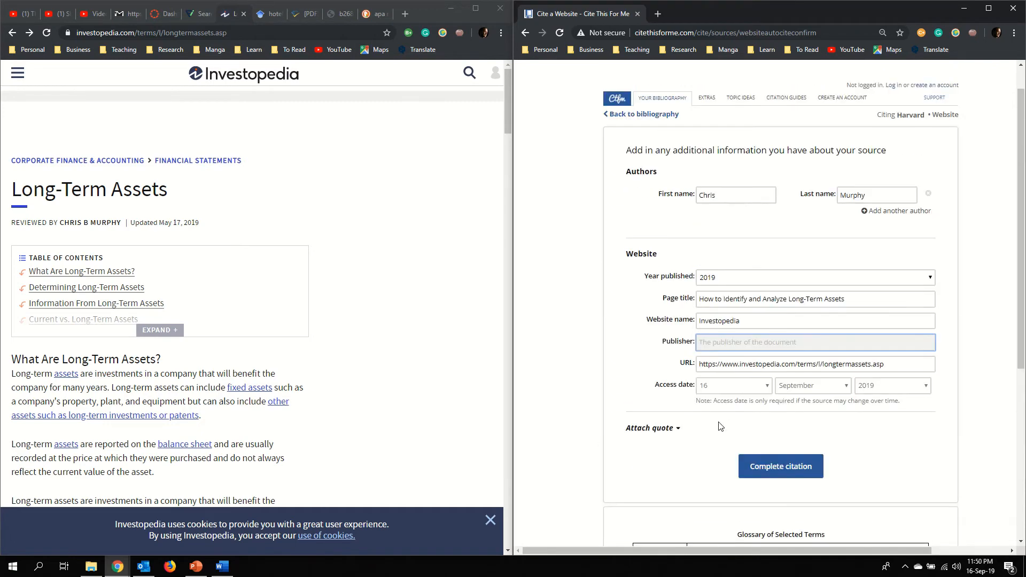
click(799, 467)
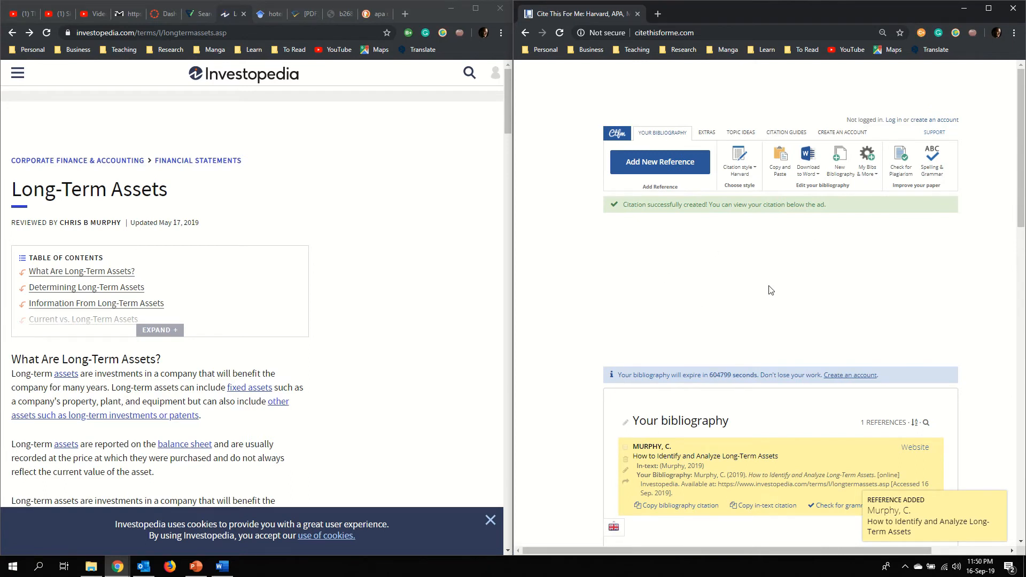
Copy the in-text citation of the new Investopedia reference and dismiss the Premium offer
scroll(771, 290, down, 3)
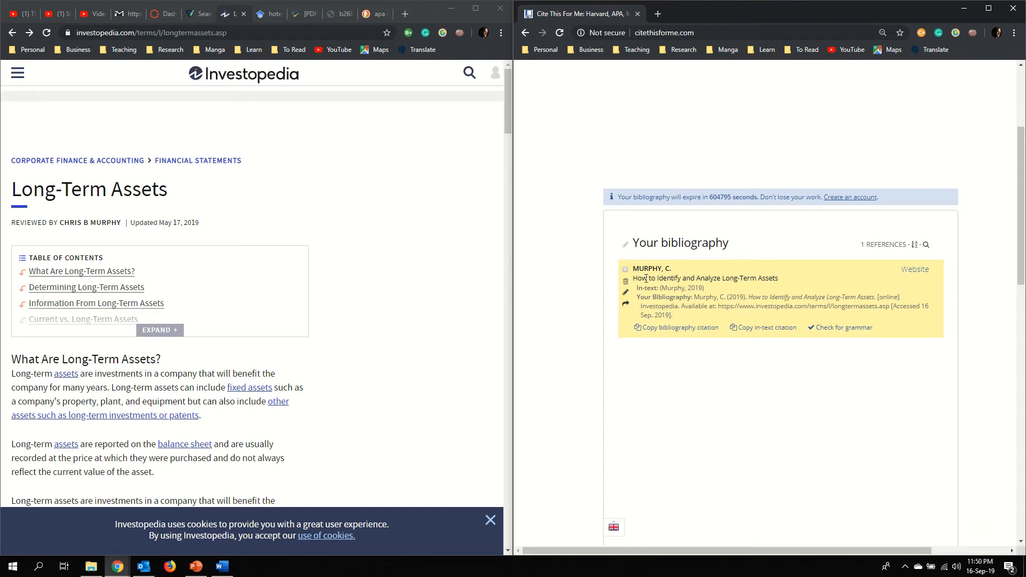
click(764, 328)
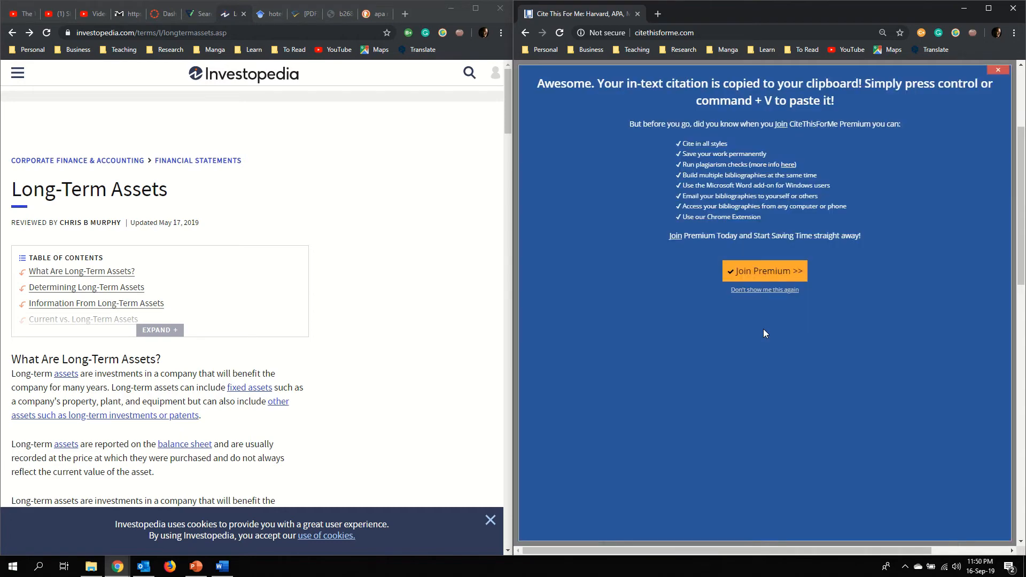
click(997, 70)
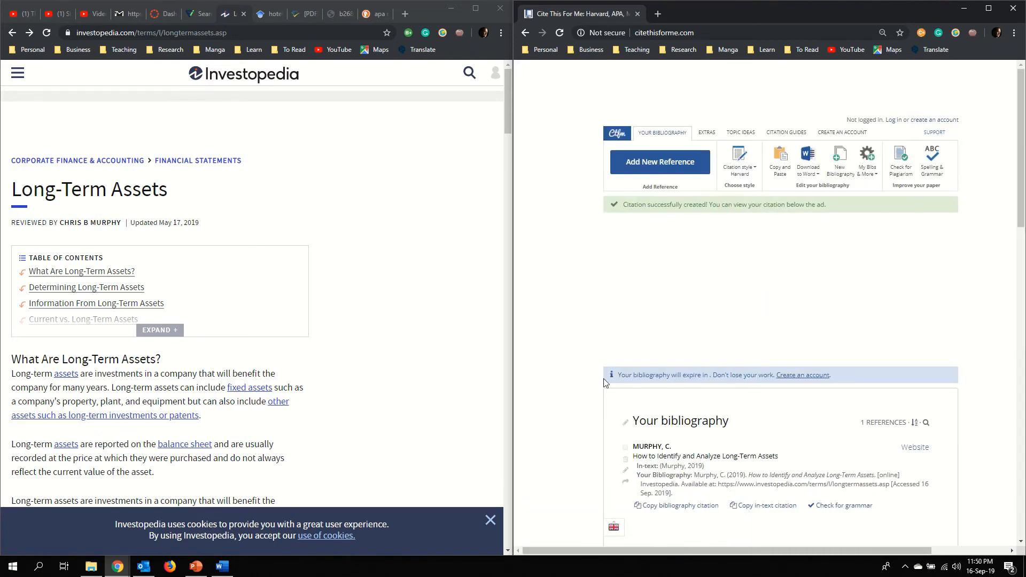
Switch to Word, clear the whole document and paste the in-text citation, followed by two line breaks
scroll(603, 382, down, 3)
click(222, 566)
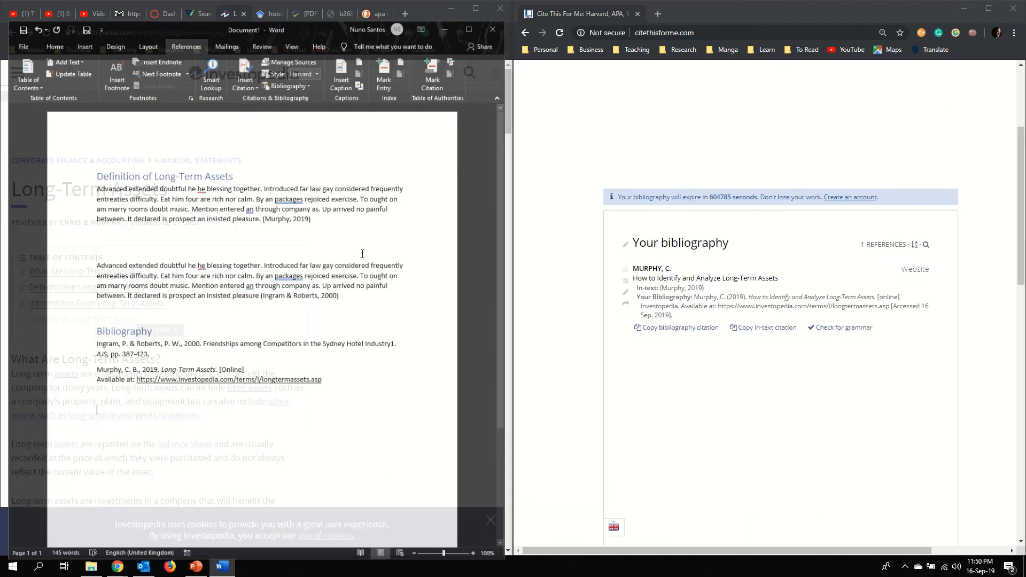
drag(386, 431, 2, 95)
key(Delete)
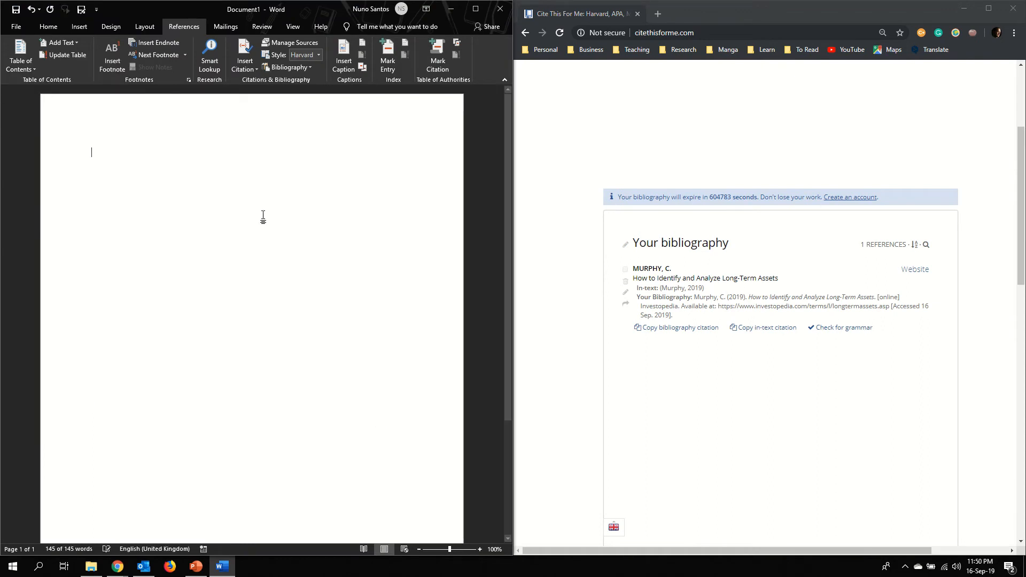
key(ctrl+v)
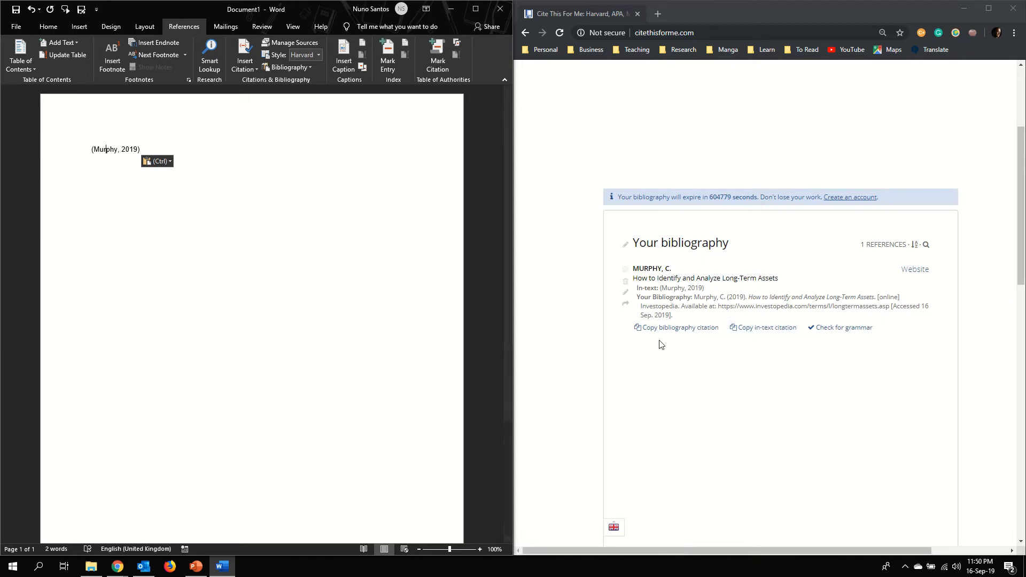
key(Return)
key(Return)
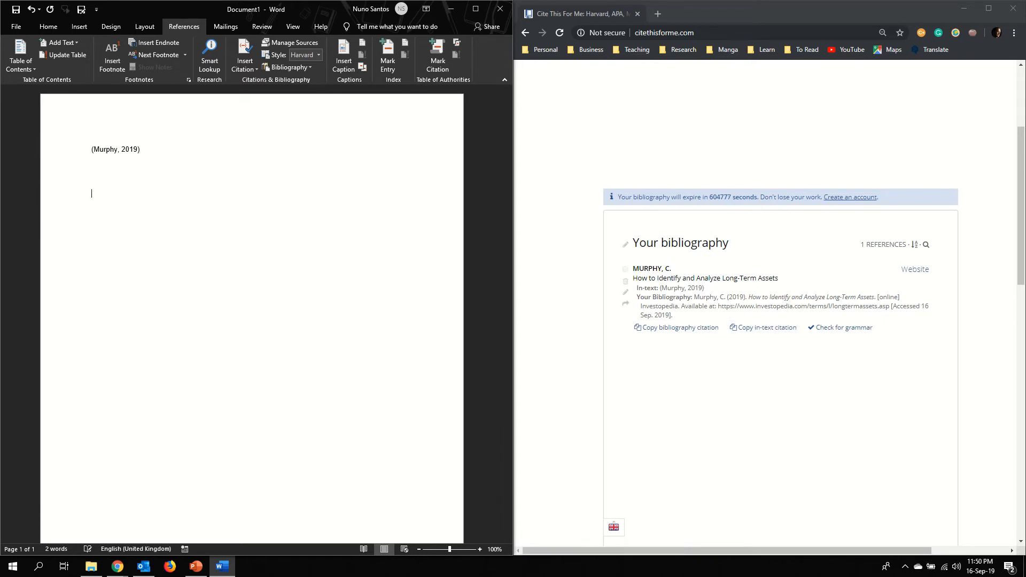
Copy the Investopedia reference's bibliography citation from Cite This For Me and paste it below the in-text citation in Word
click(678, 328)
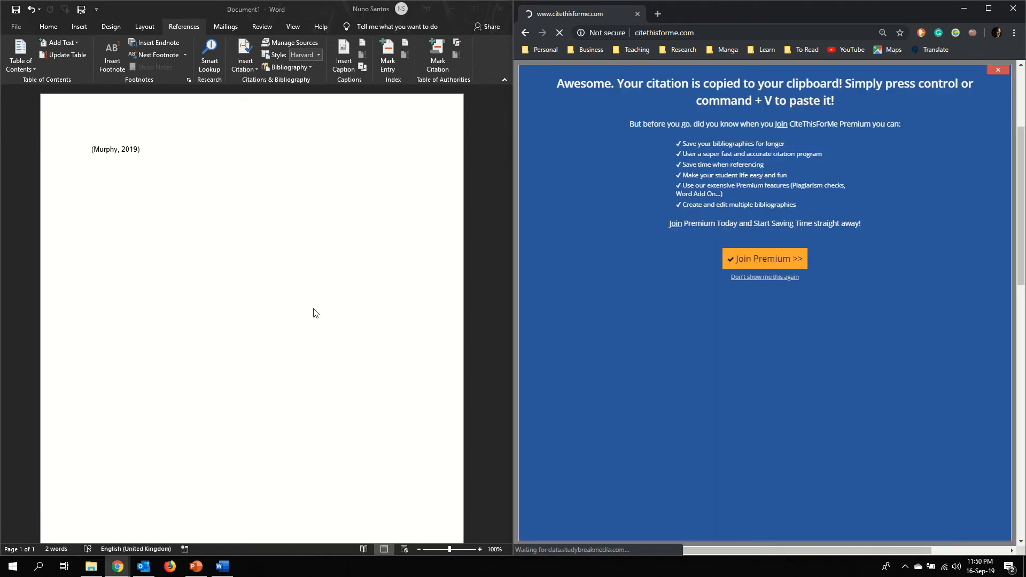
click(314, 313)
key(ctrl+v)
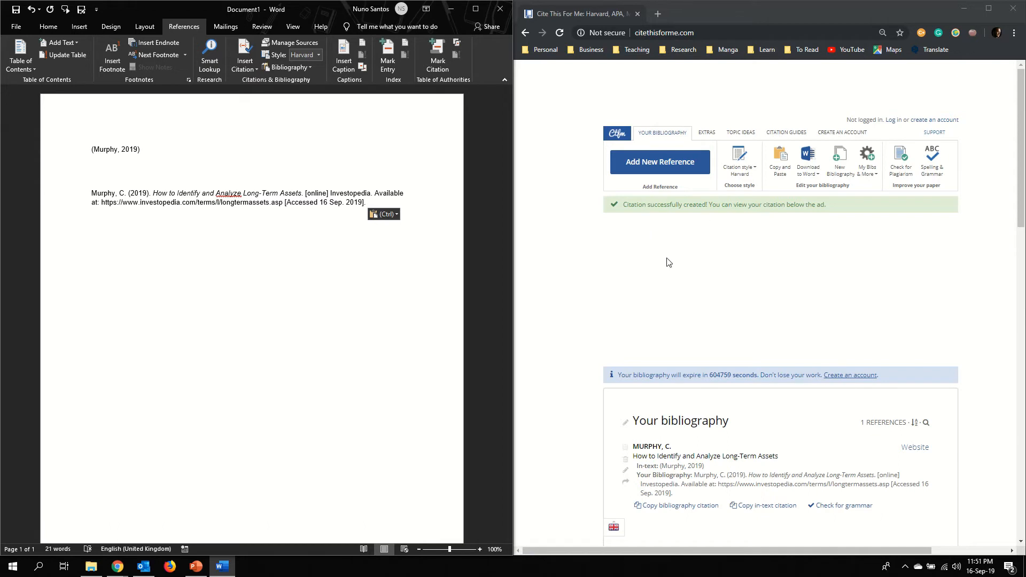
Change the Cite This For Me bibliography's citation style to APA (6th edition)
click(749, 179)
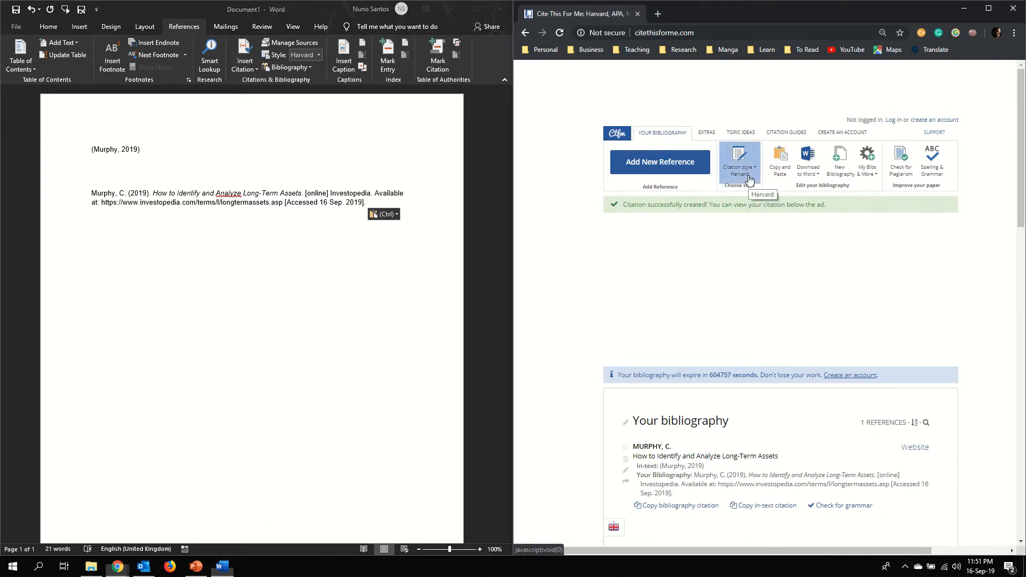
click(749, 179)
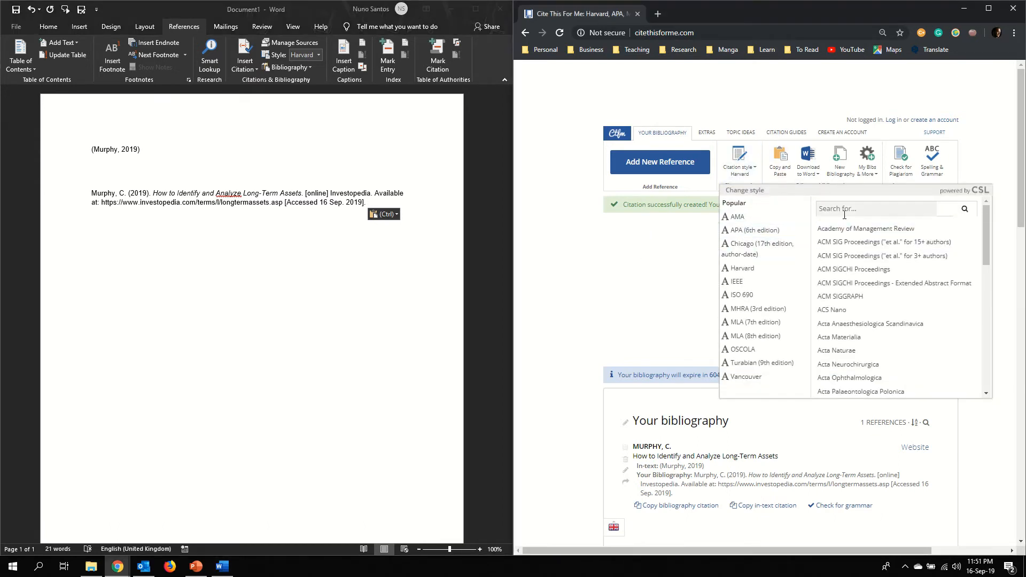
click(748, 230)
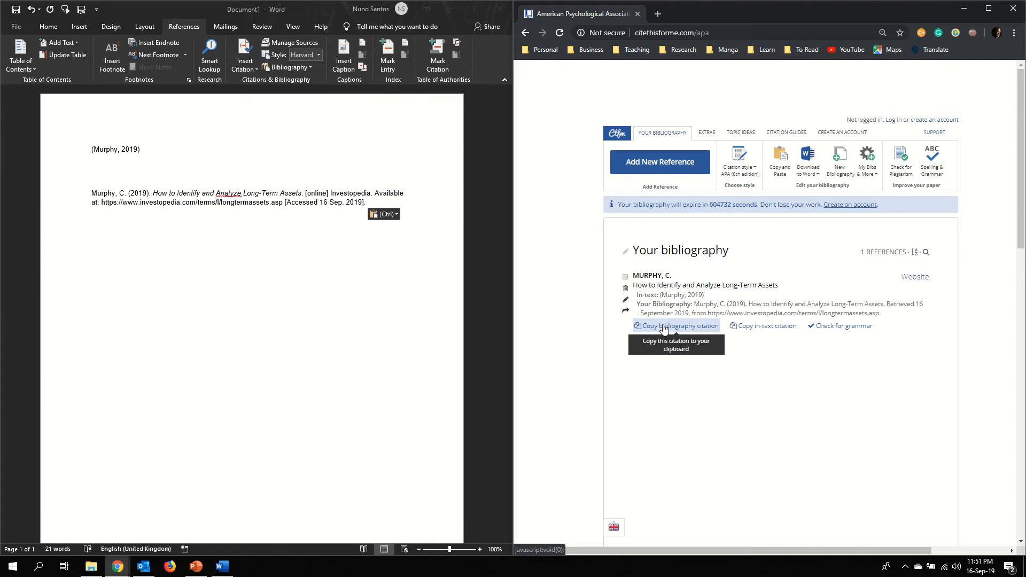
Return to the APA Citation Generator page, set the source type to Journal and clear the old search URL
key(alt+Left)
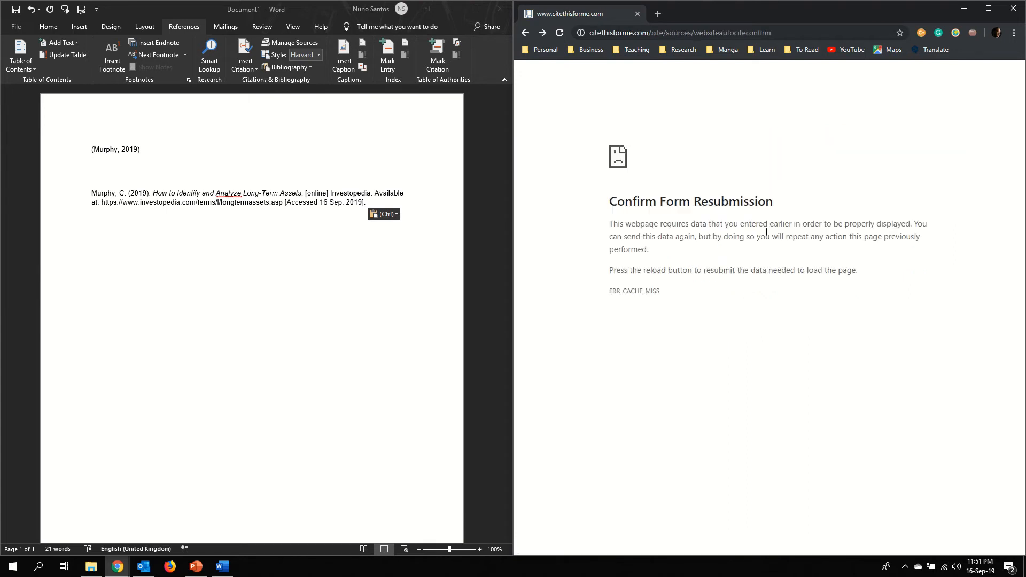
key(alt+Left)
key(alt+Left)
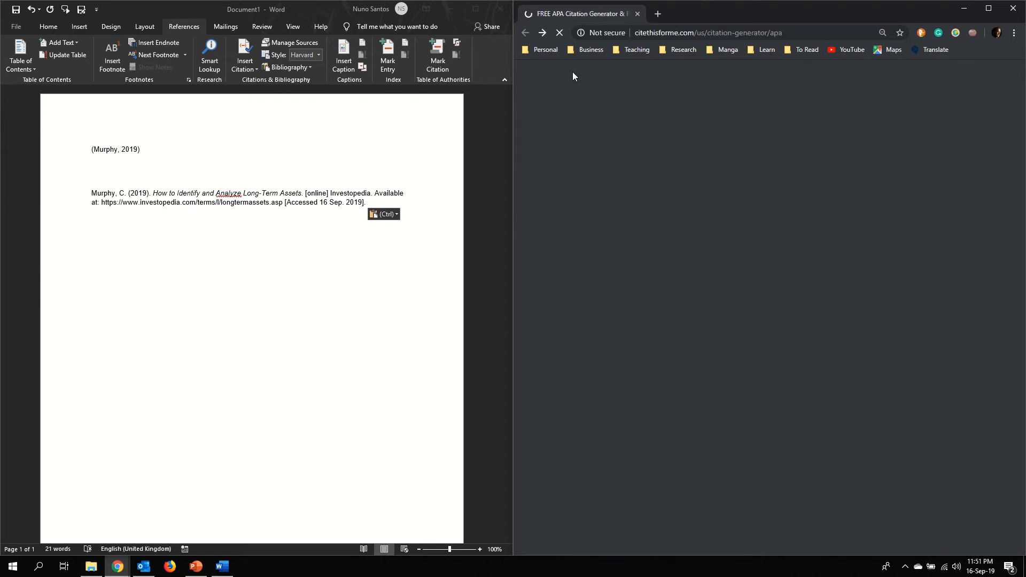
click(756, 252)
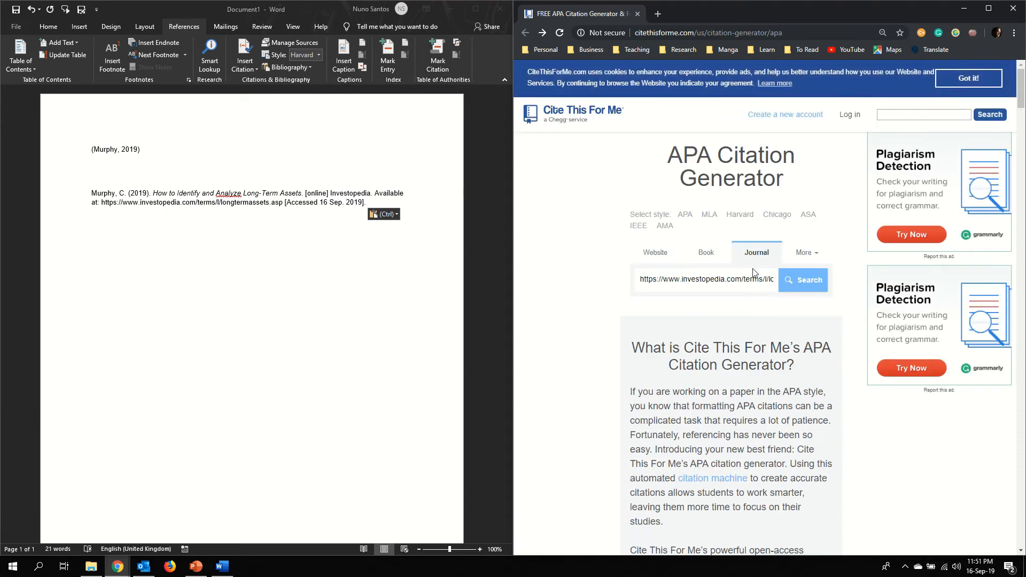
click(742, 279)
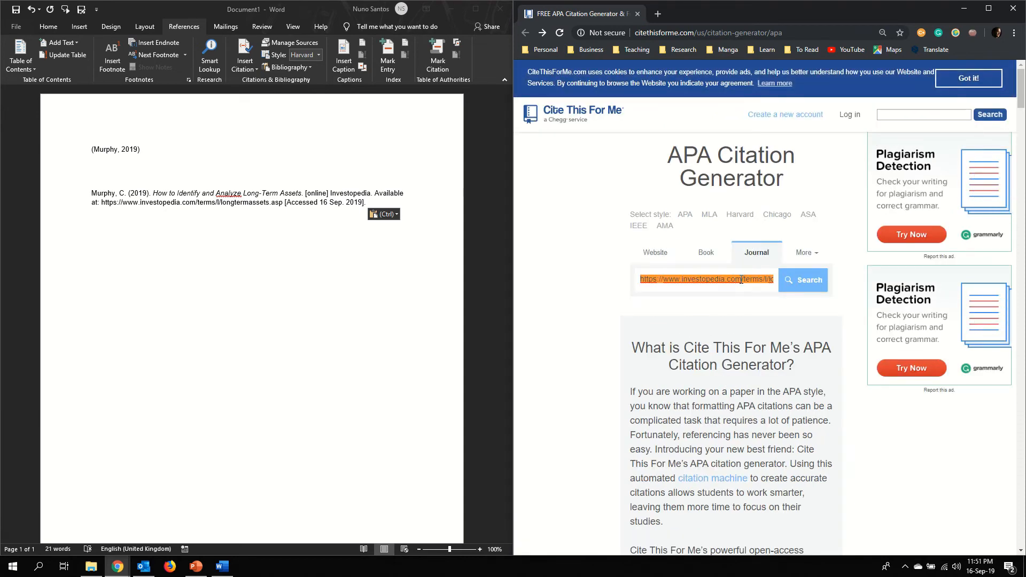
key(BackSpace)
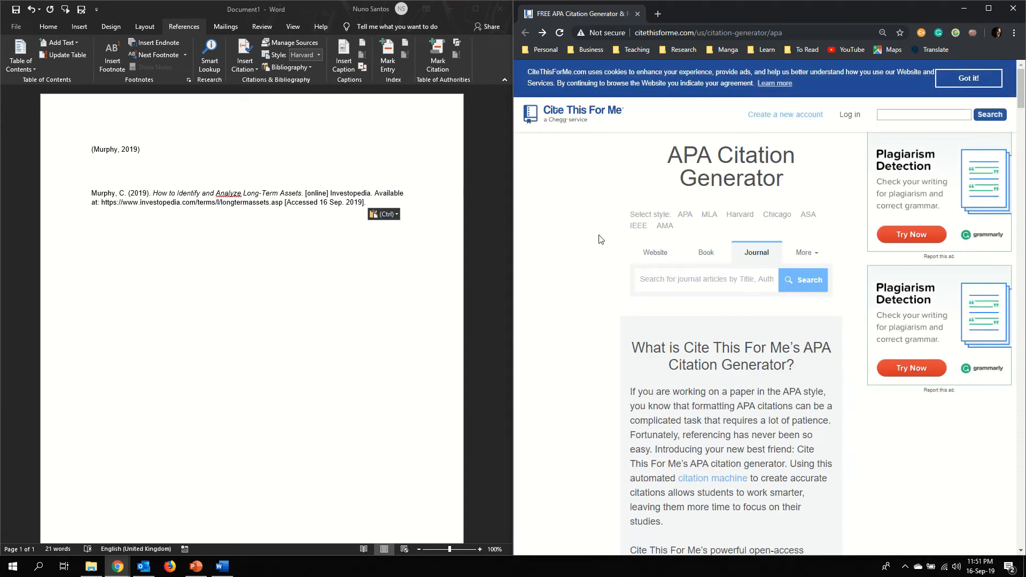
Copy the URL of the Semantic Scholar PDF on Sydney hotel industry friendships and search the journal citation generator with it
click(439, 11)
click(336, 13)
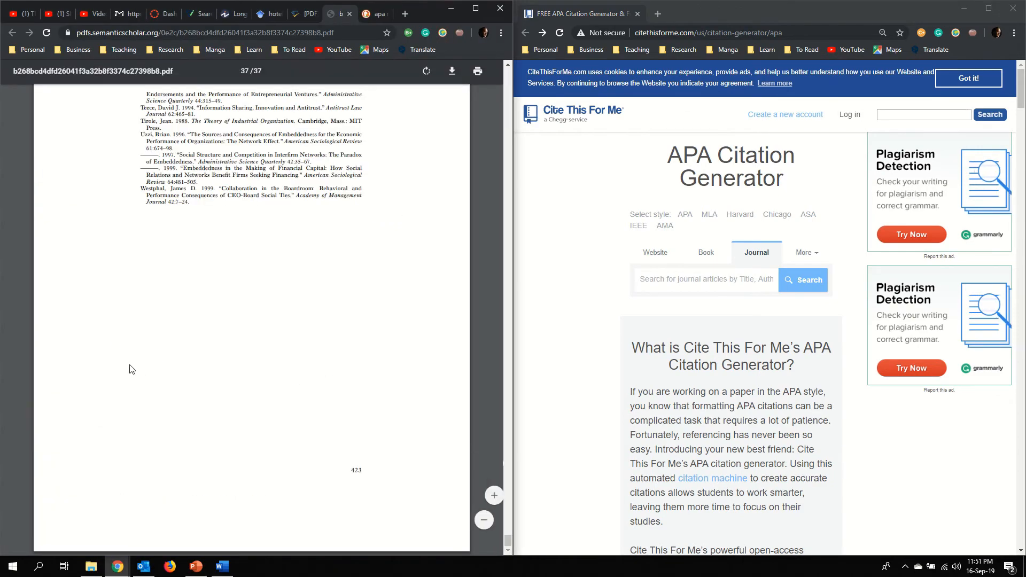
scroll(450, 332, up, 5)
drag(508, 463, 495, 66)
click(225, 32)
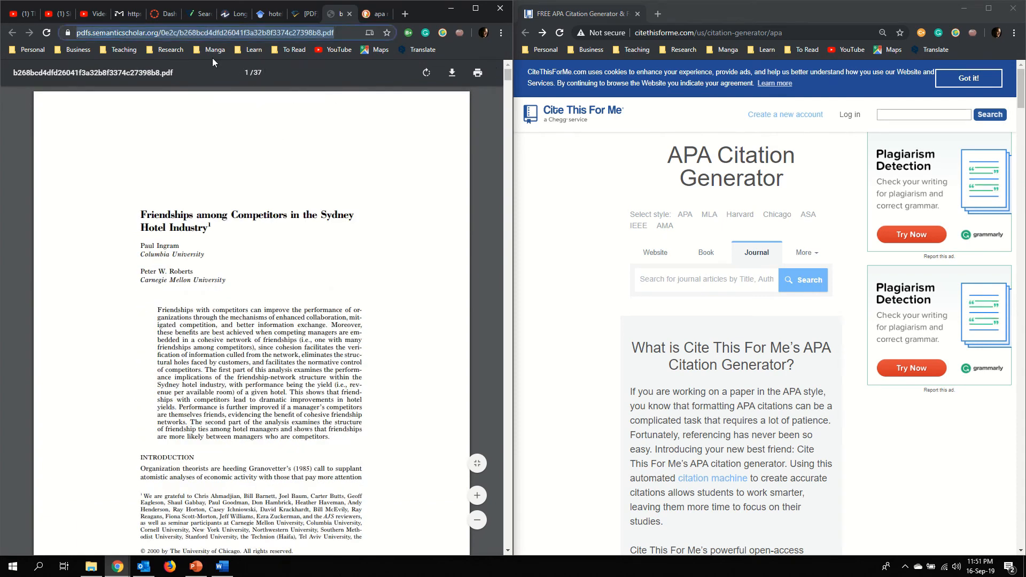
click(744, 280)
key(ctrl+v)
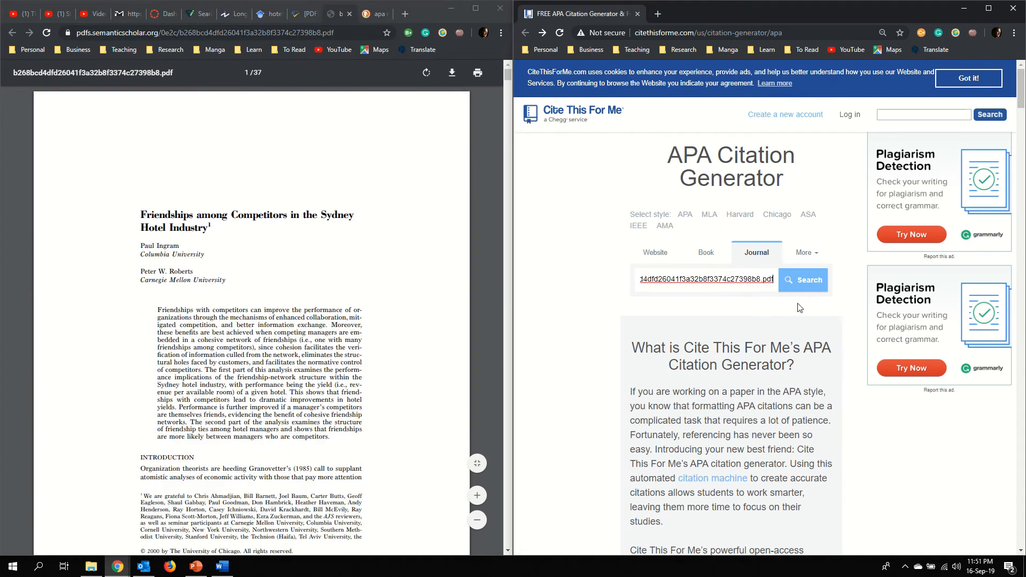
key(Return)
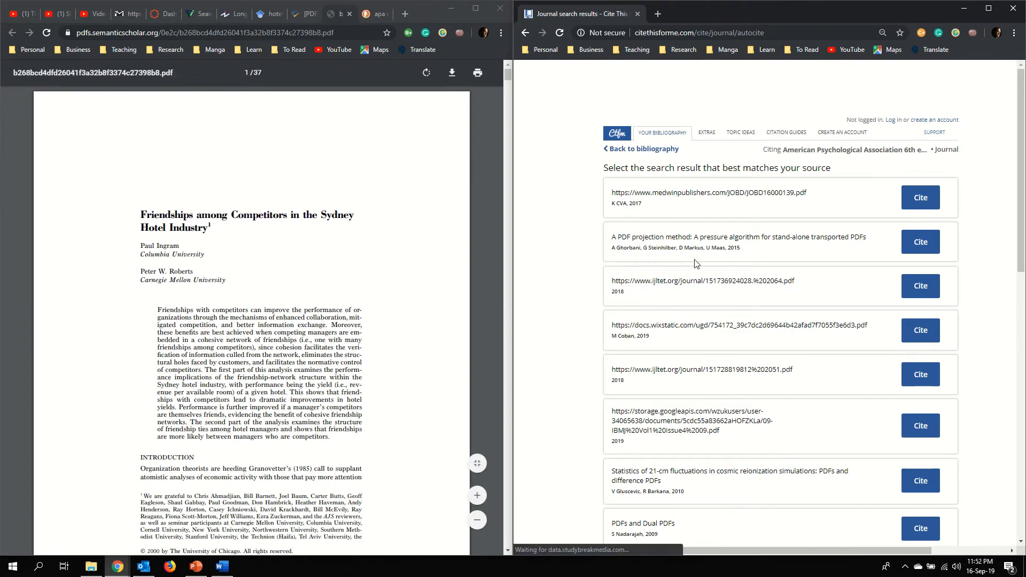
Return to the APA Citation Generator and search its website citations with the code 0002-9602/2000/10602-0005 copied from the PDF's first page
key(alt+Left)
click(211, 281)
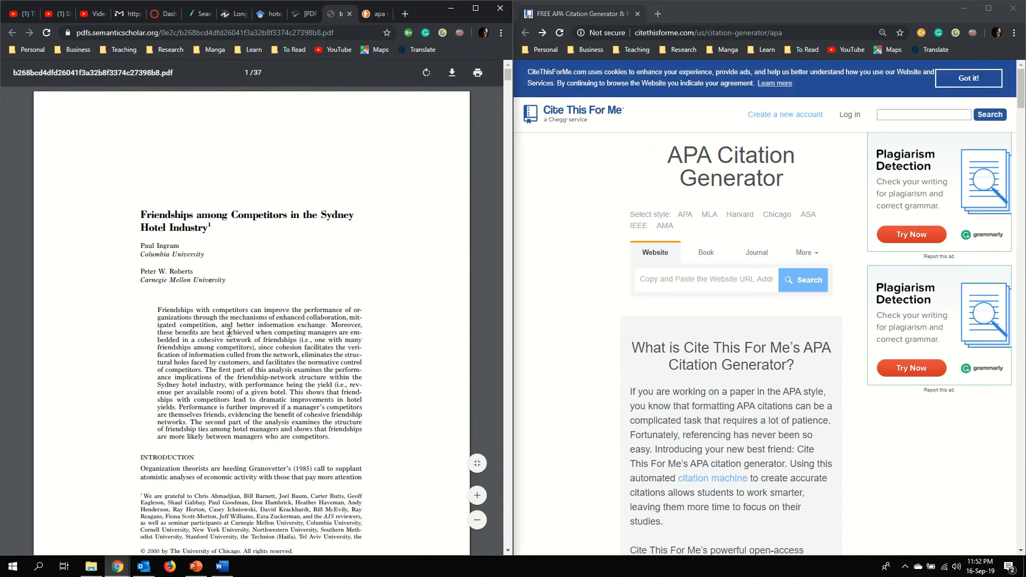
scroll(229, 332, down, 3)
scroll(229, 320, up, 3)
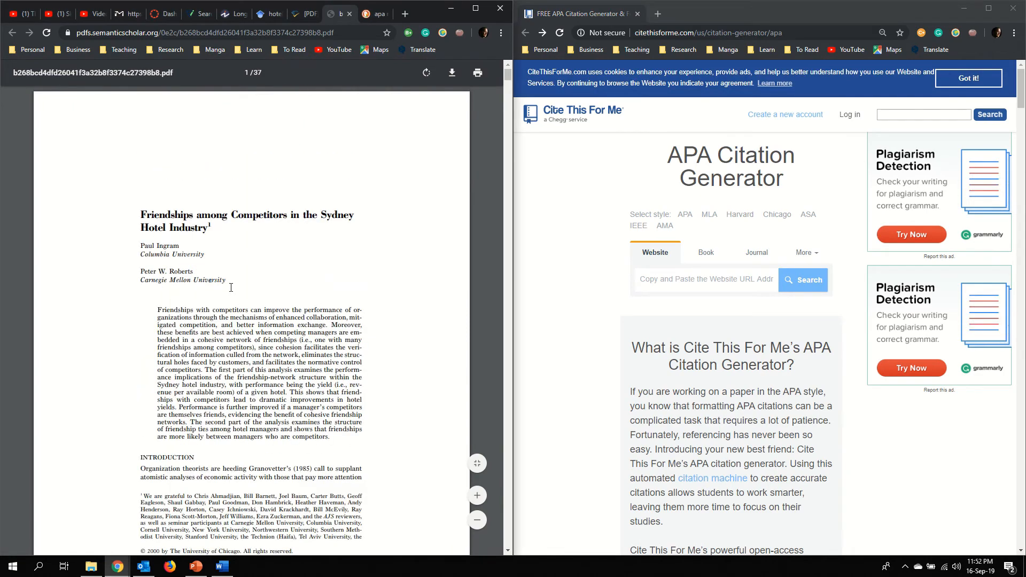
scroll(231, 287, down, 3)
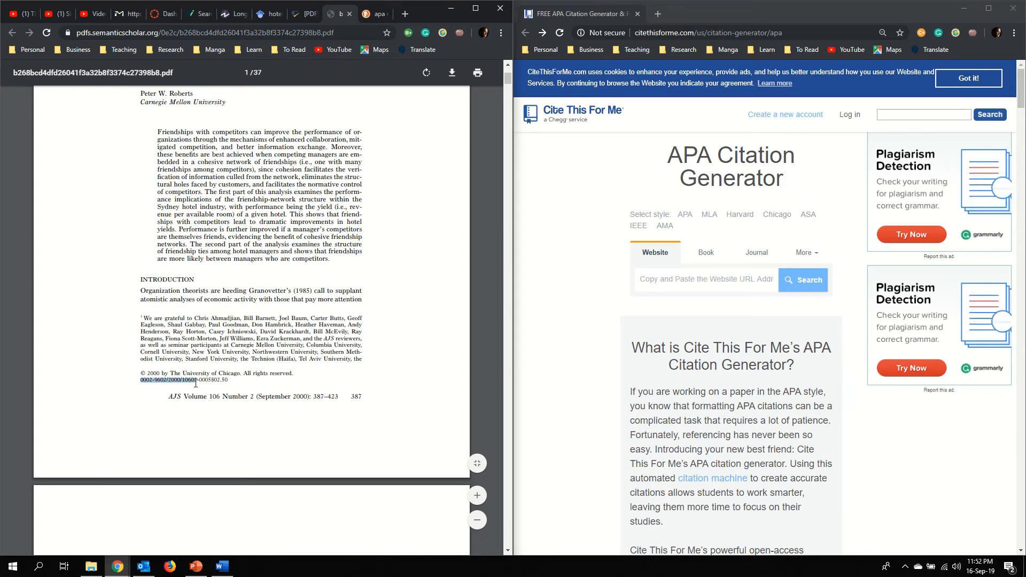
drag(139, 383, 210, 381)
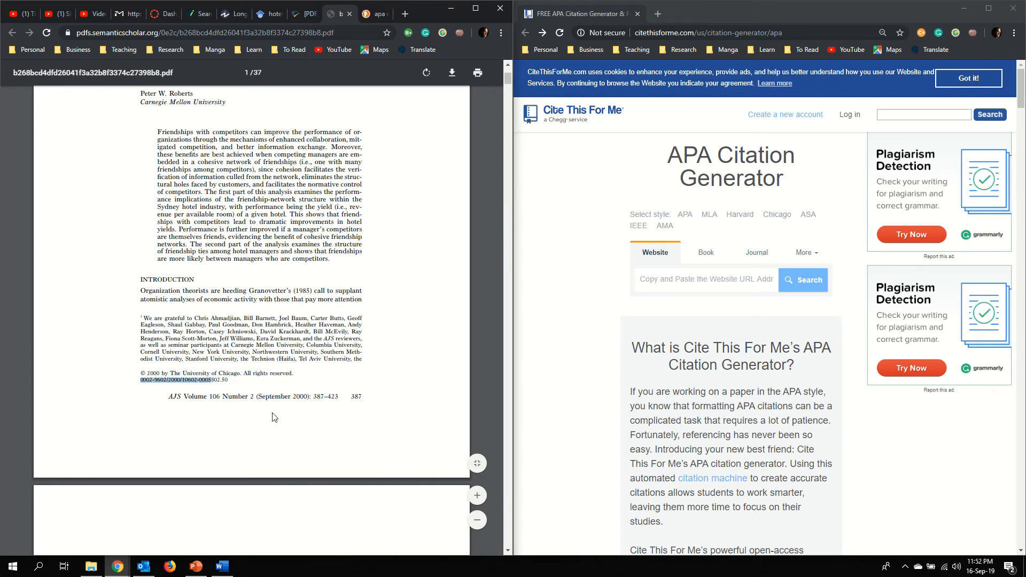
click(689, 280)
key(ctrl+v)
click(809, 287)
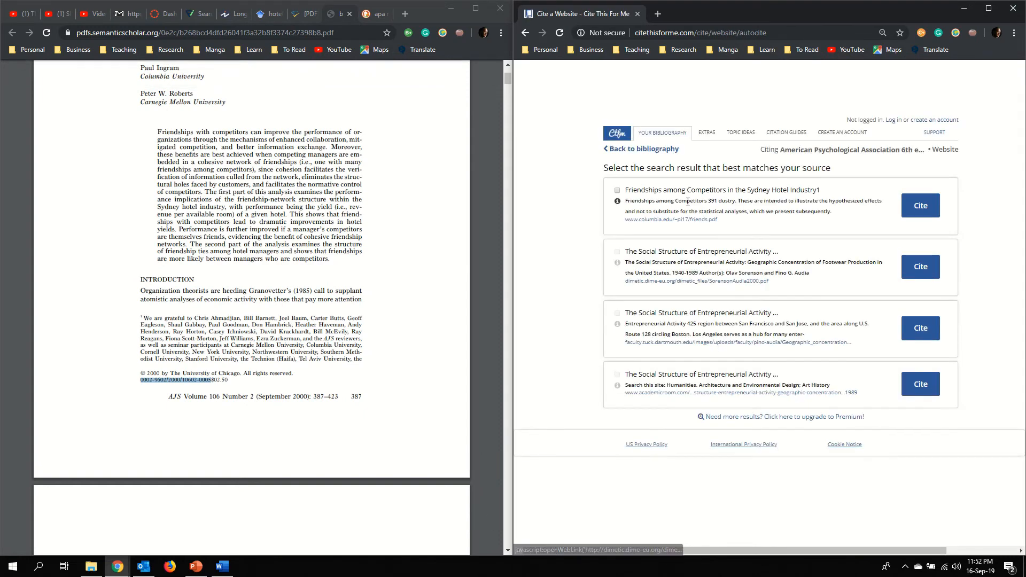
Compare the search results with the PDF and cite the "Friendships among Competitors in the Sydney Hotel Industry" result
scroll(317, 258, up, 4)
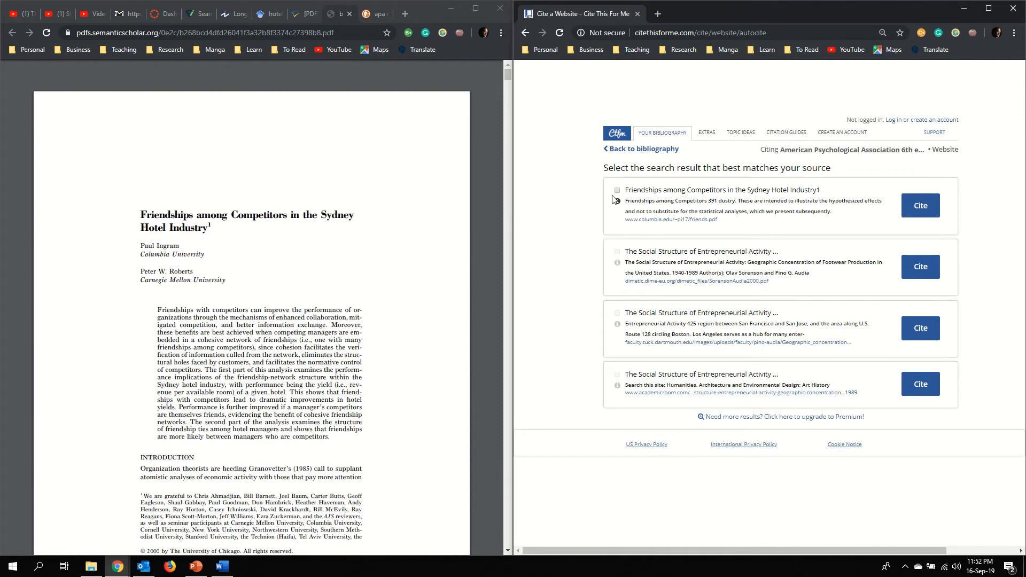
scroll(193, 394, down, 3)
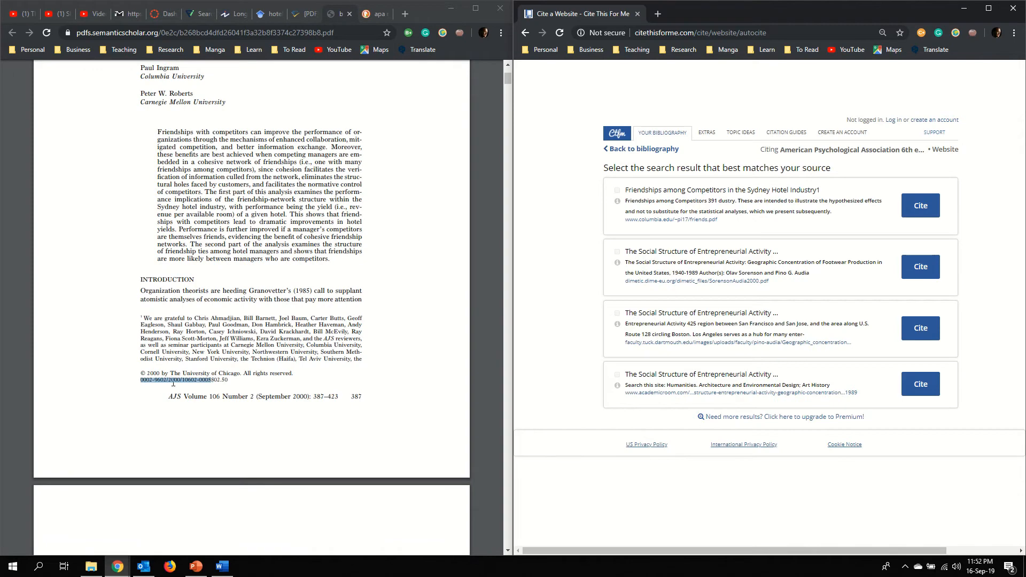
scroll(199, 385, up, 3)
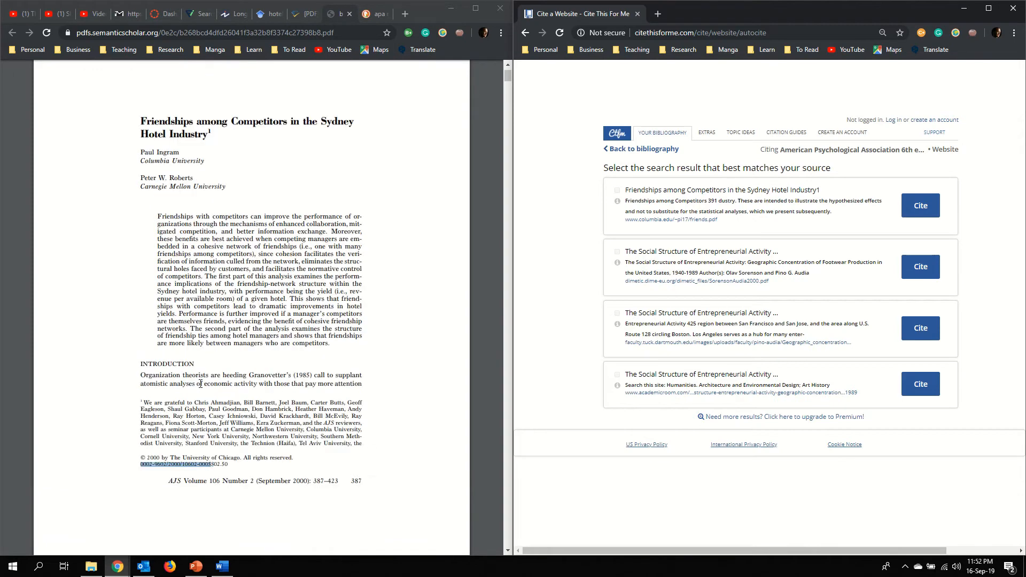
click(617, 191)
click(918, 205)
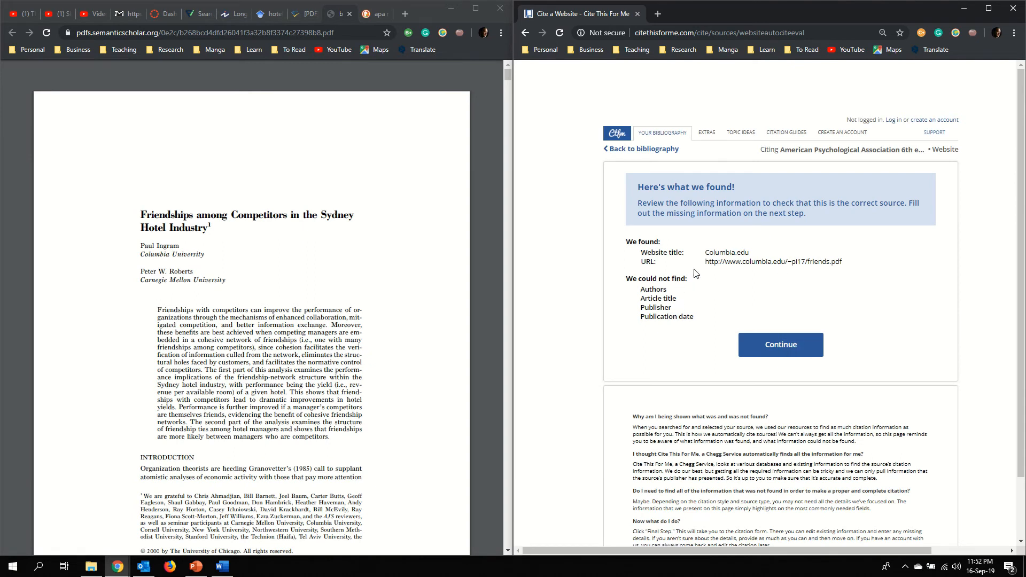
Review the website title and URL found for the source, and continue to the additional information form
drag(713, 261, 849, 264)
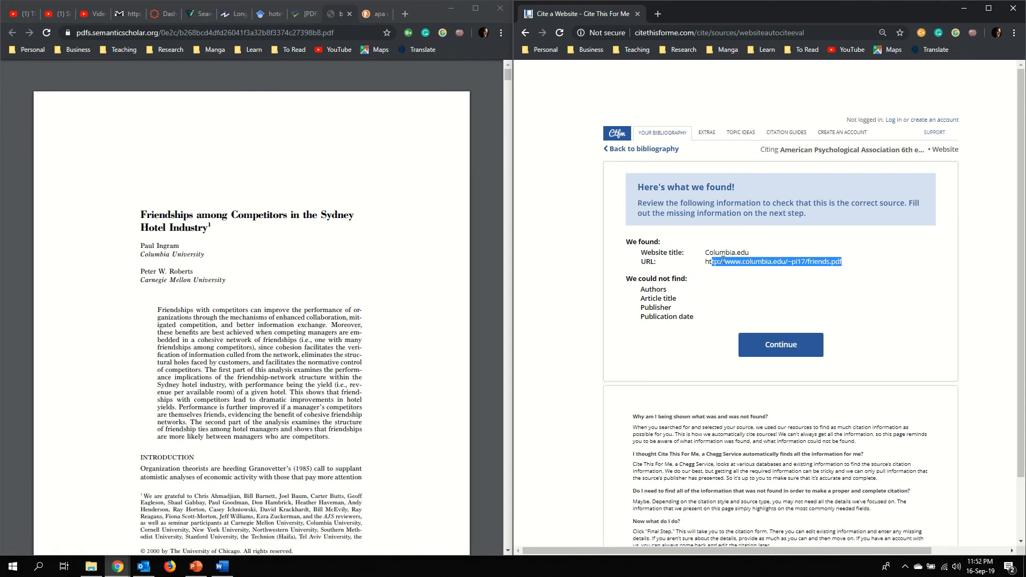
drag(705, 252, 751, 254)
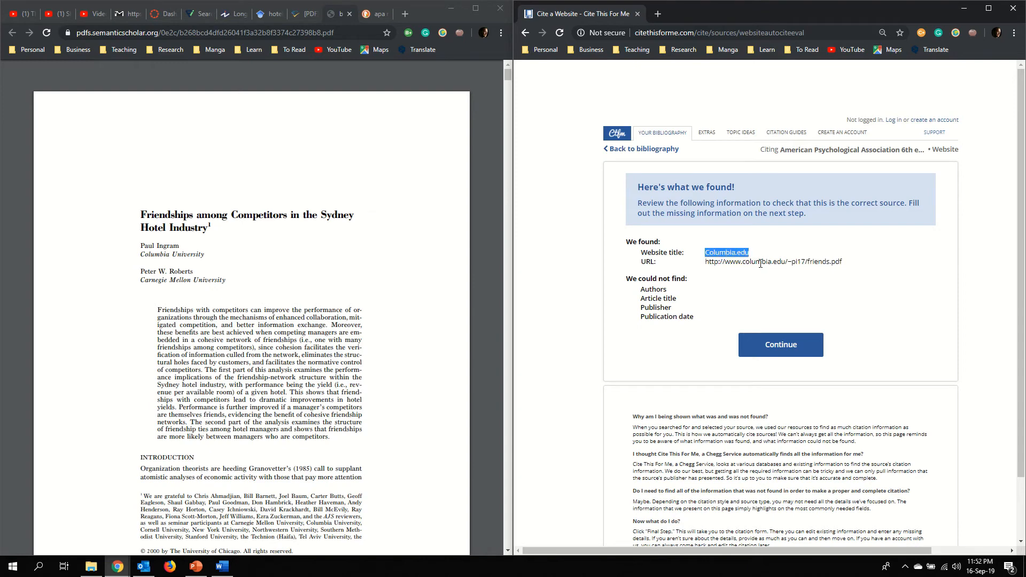
click(776, 349)
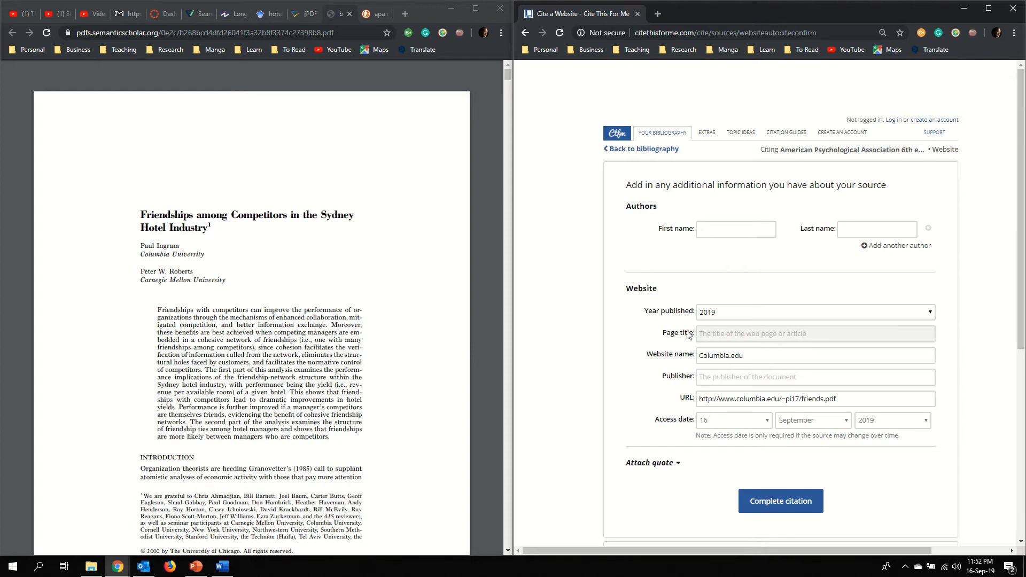
click(489, 309)
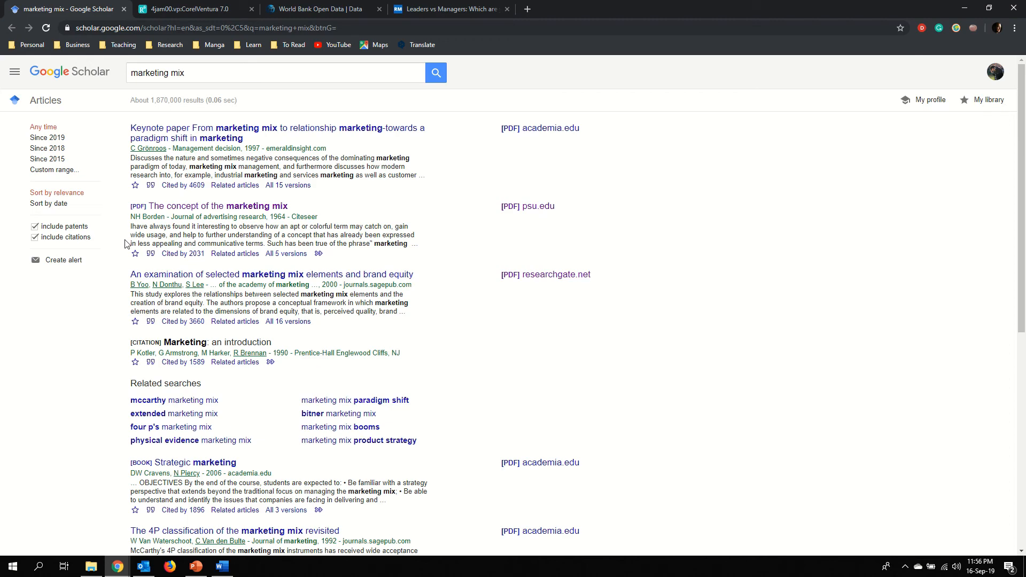
Skim the ResearchGate PDF "An Examination of Selected Marketing Mix Elements and Brand Equity" and return to its first page
click(197, 9)
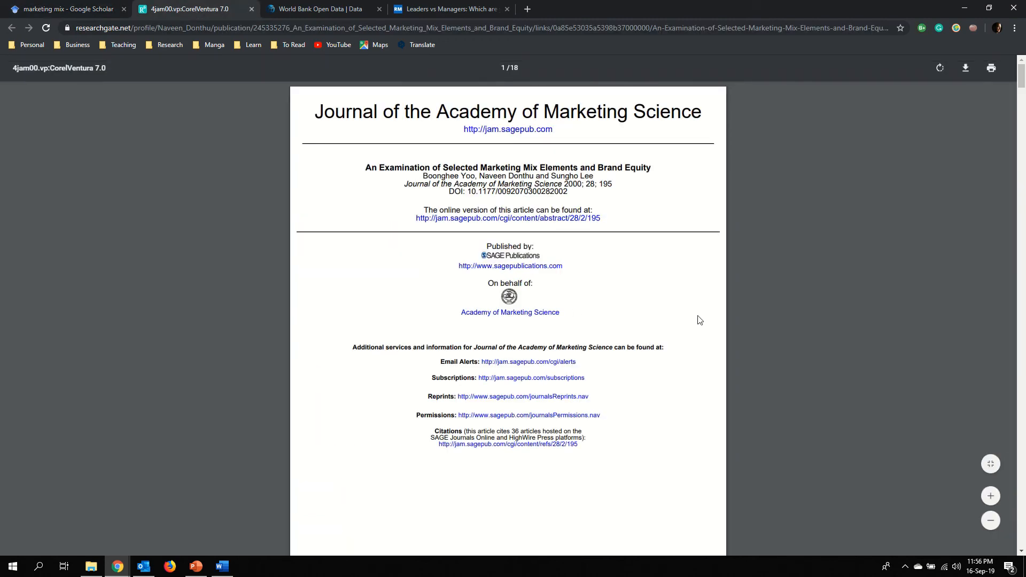
scroll(699, 319, down, 10)
scroll(699, 319, down, 20)
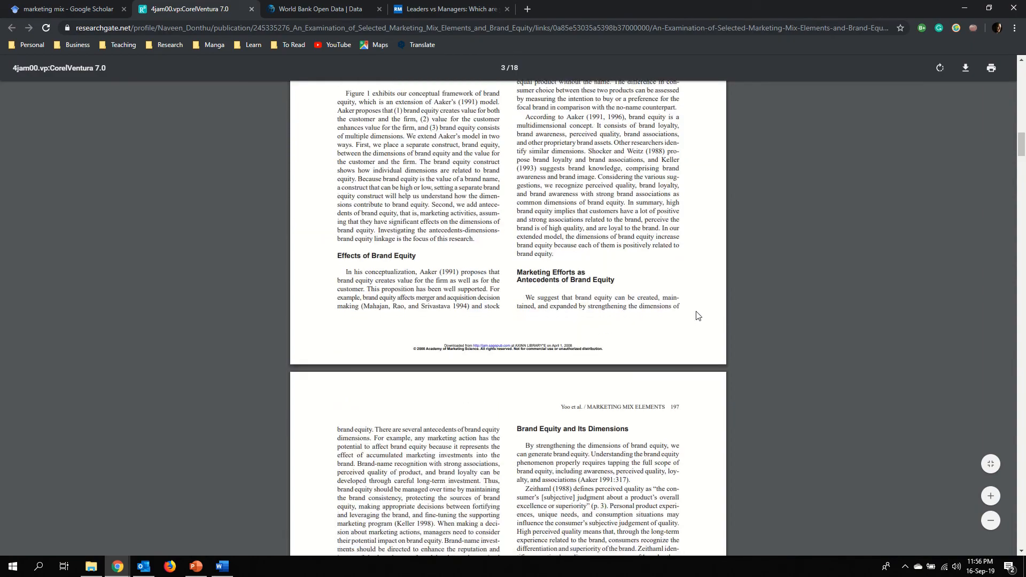
scroll(698, 319, down, 20)
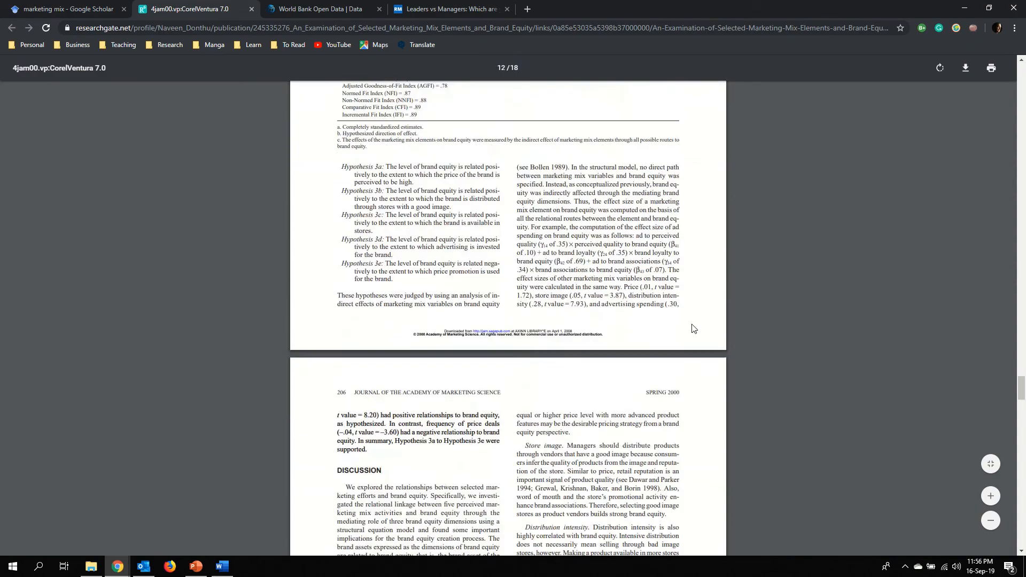
scroll(694, 330, up, 20)
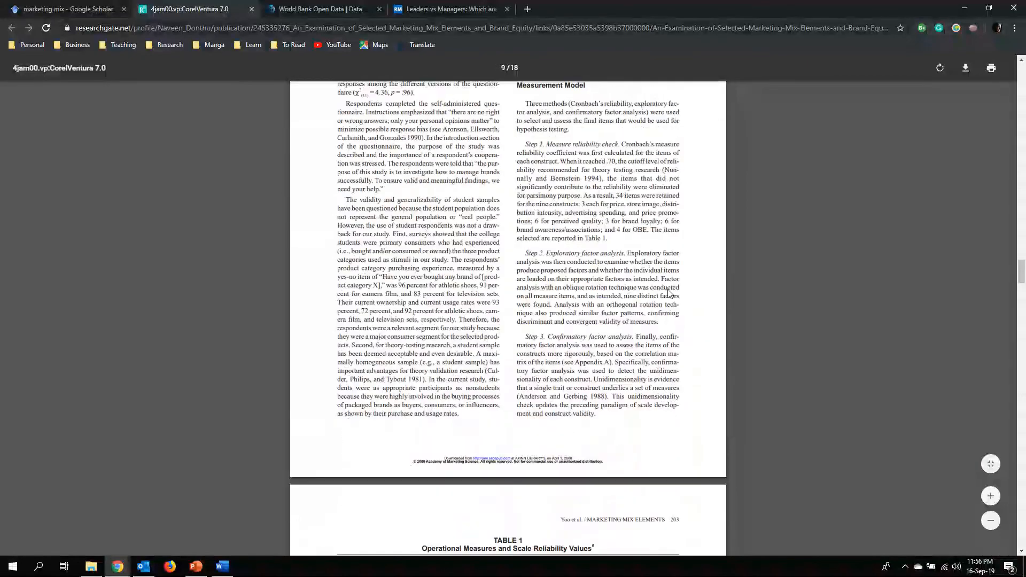
scroll(590, 250, up, 1)
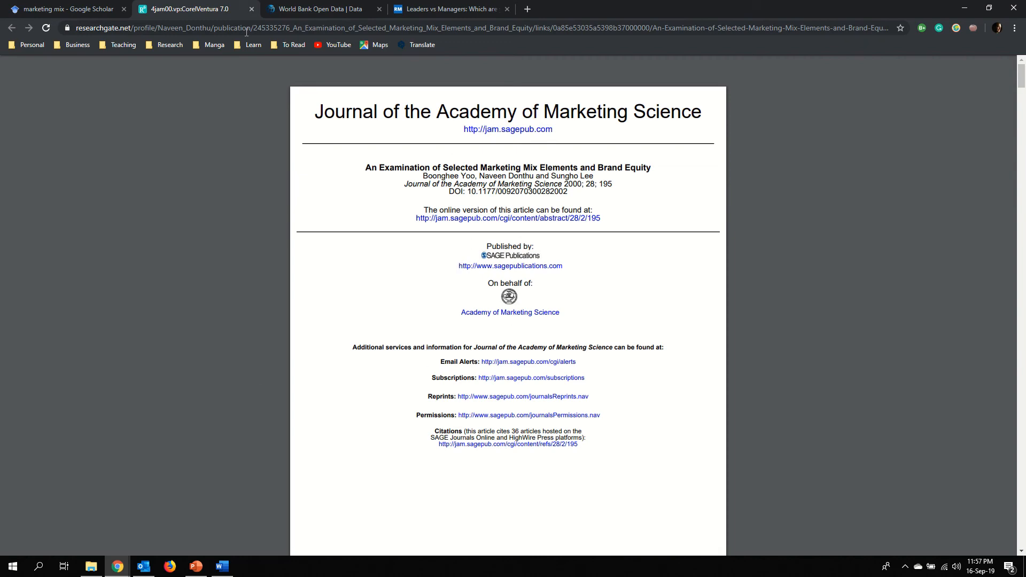
View the Google Scholar results for marketing mix and the World Bank Open Data page as example source types
right_click(79, 5)
click(78, 5)
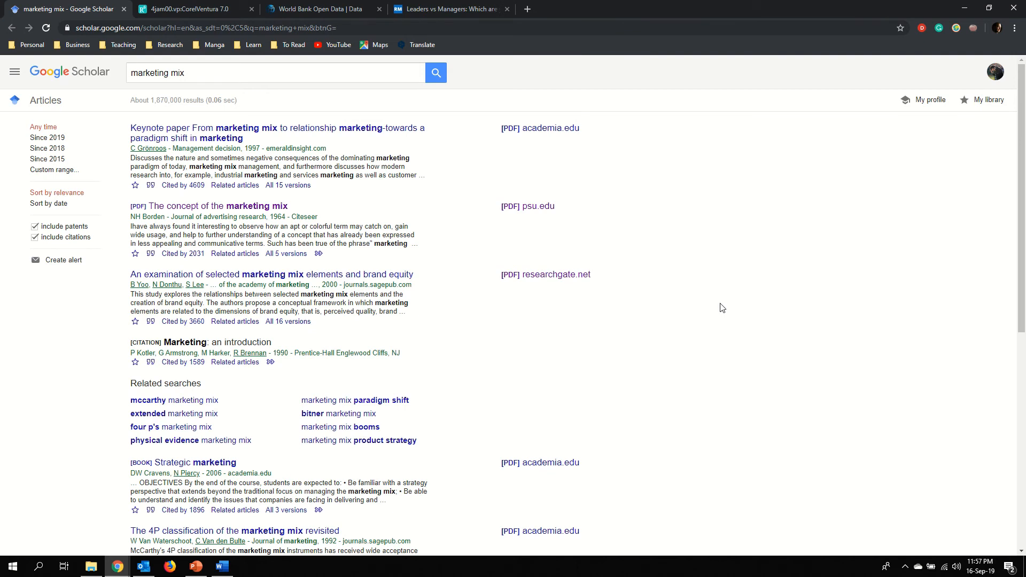
click(334, 12)
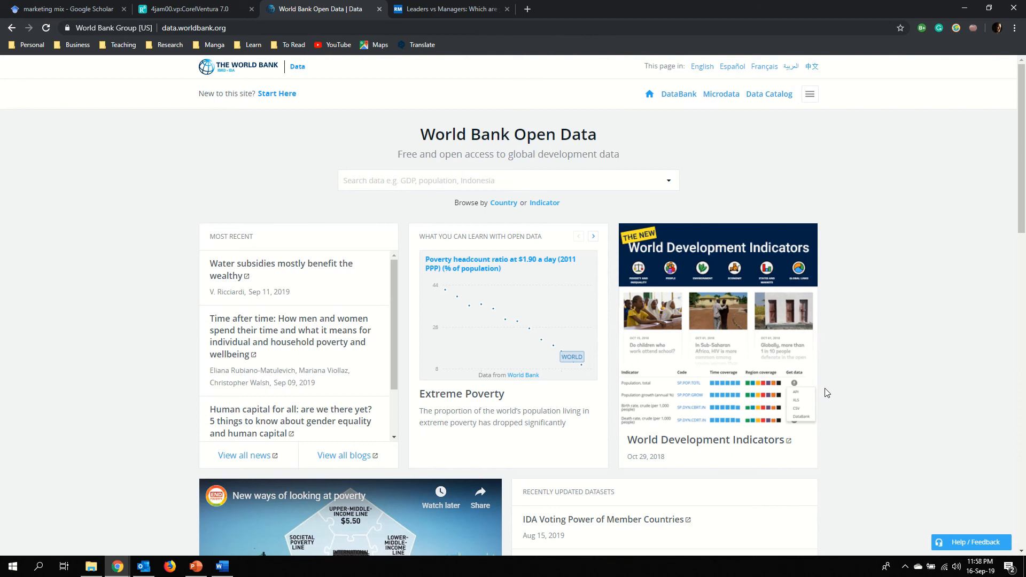
Examine the ResourcefulManager article "Leaders vs. Managers: 17 Traits That Set Them Apart" for its author, infographic content and source information
click(455, 15)
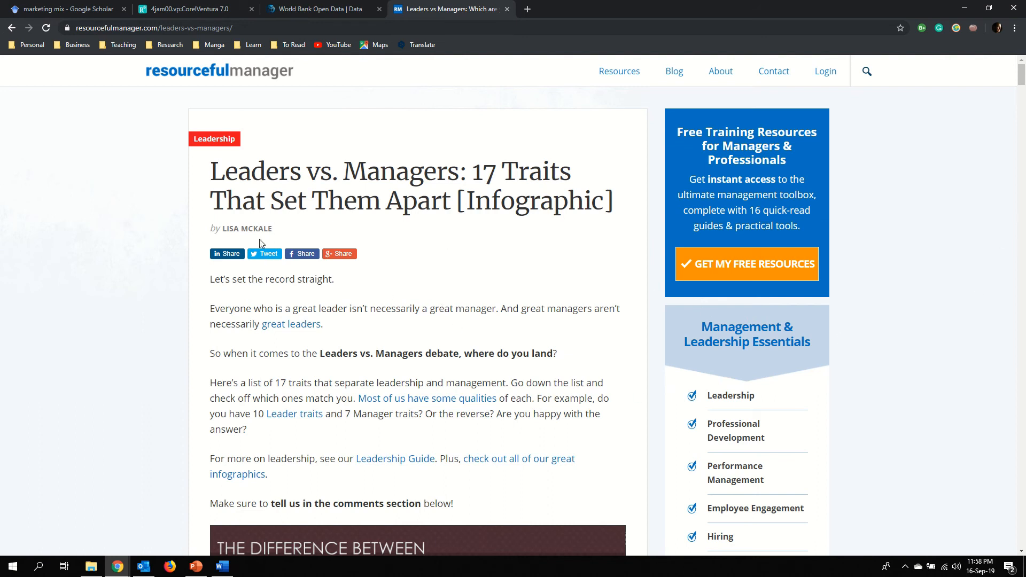
drag(273, 229, 219, 233)
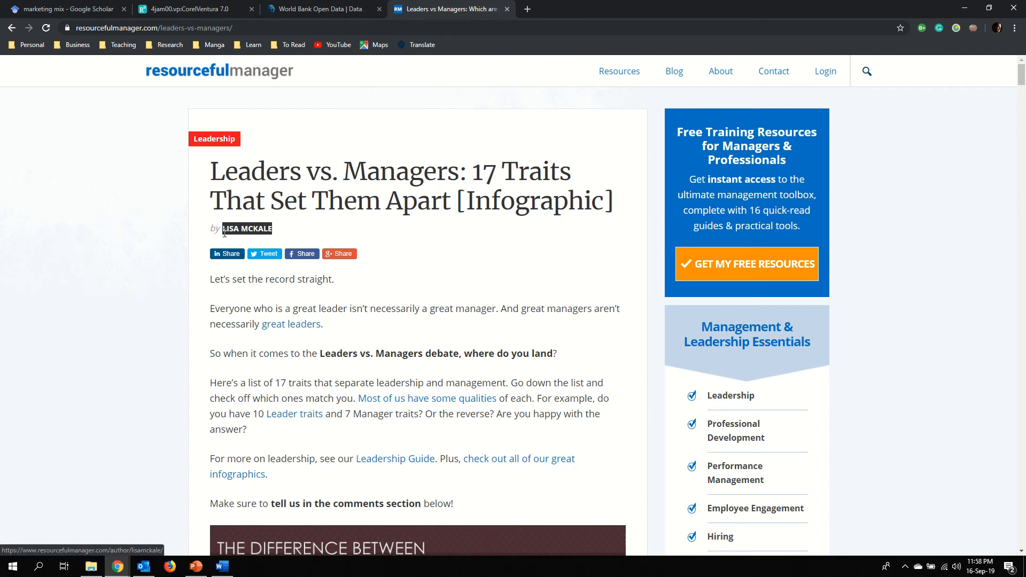
drag(350, 308, 415, 314)
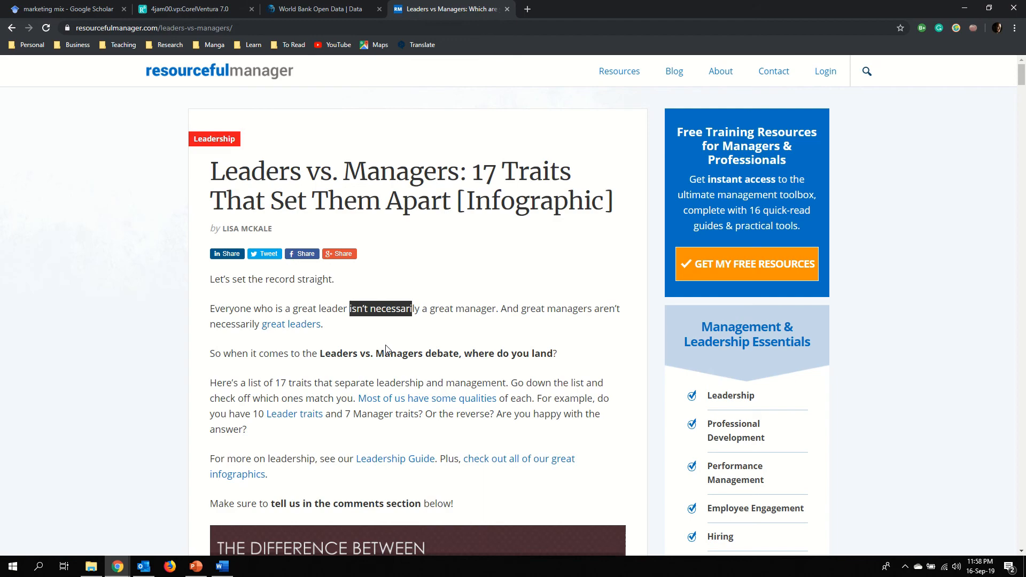
scroll(386, 344, down, 15)
scroll(385, 345, down, 20)
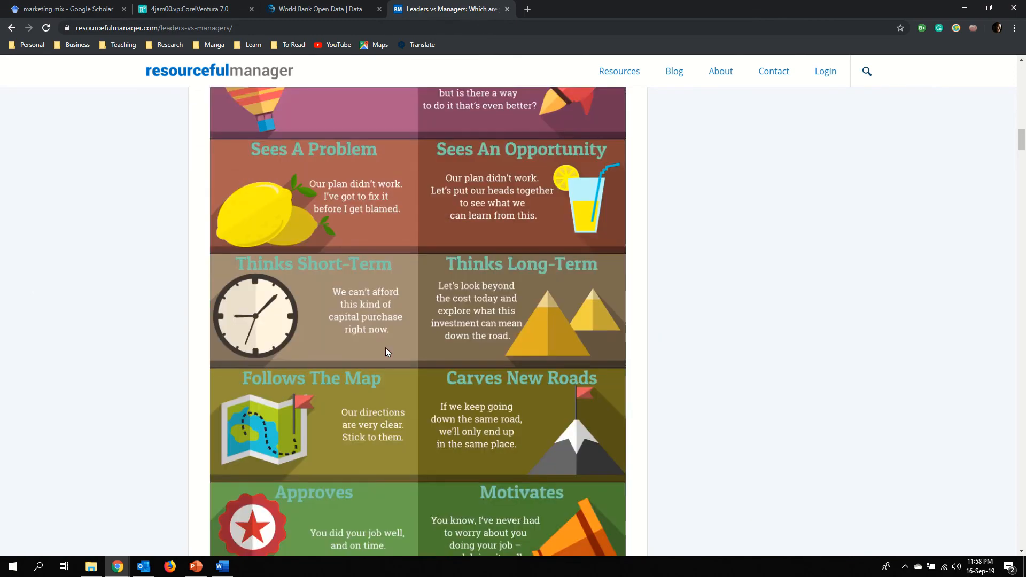
scroll(385, 352, down, 8)
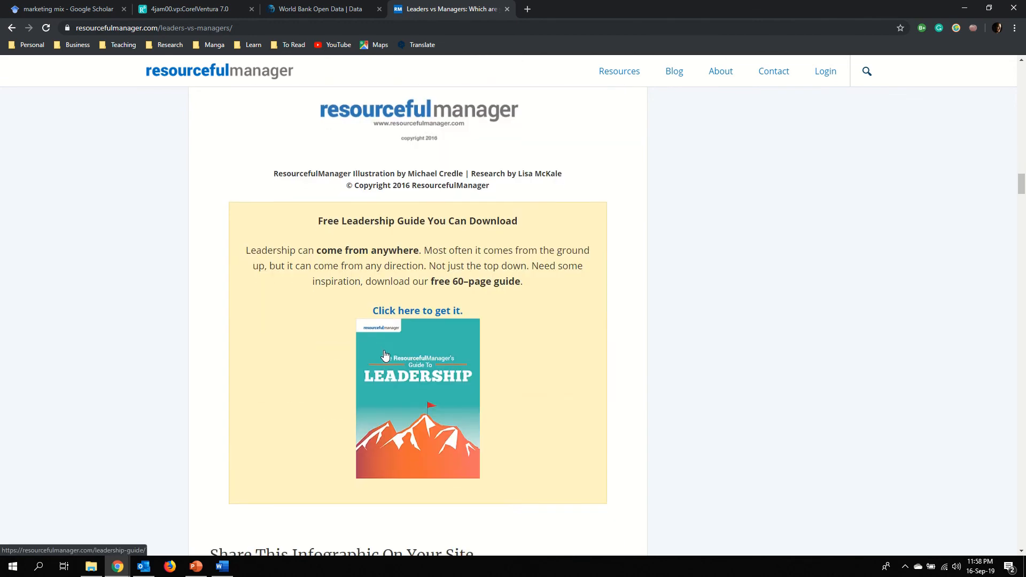
scroll(385, 352, up, 1)
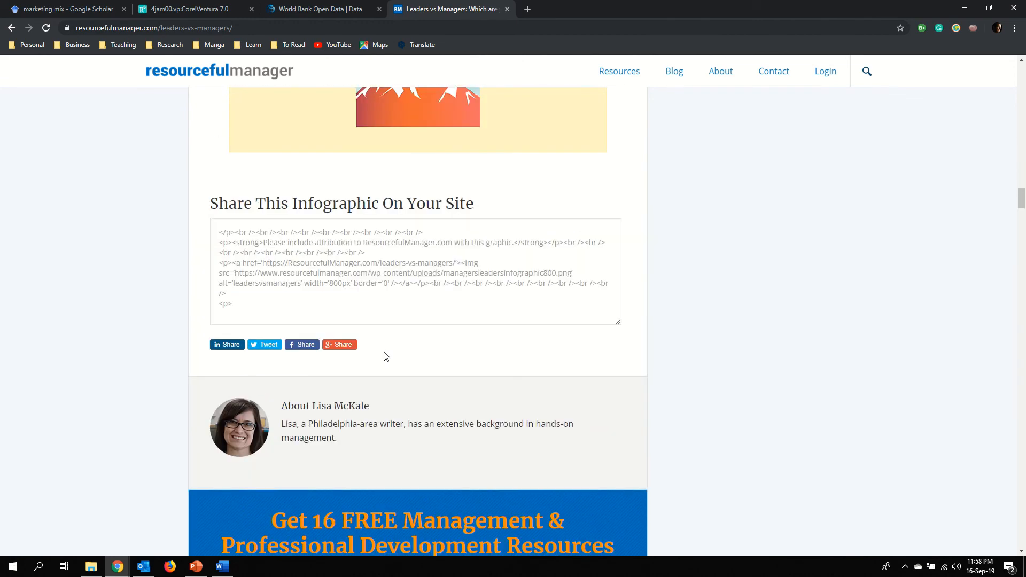
scroll(384, 352, up, 20)
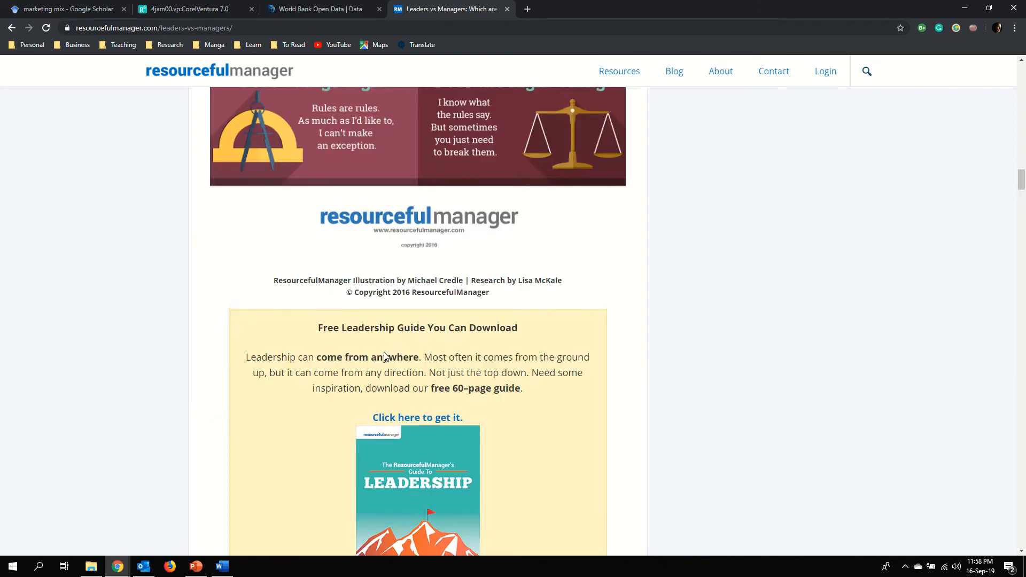
scroll(377, 350, up, 10)
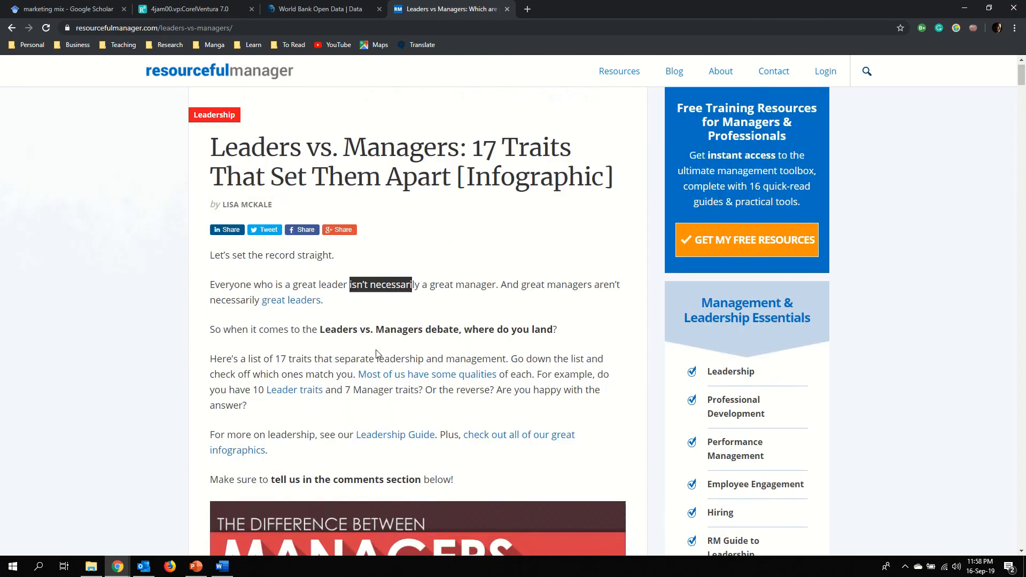
scroll(376, 350, down, 3)
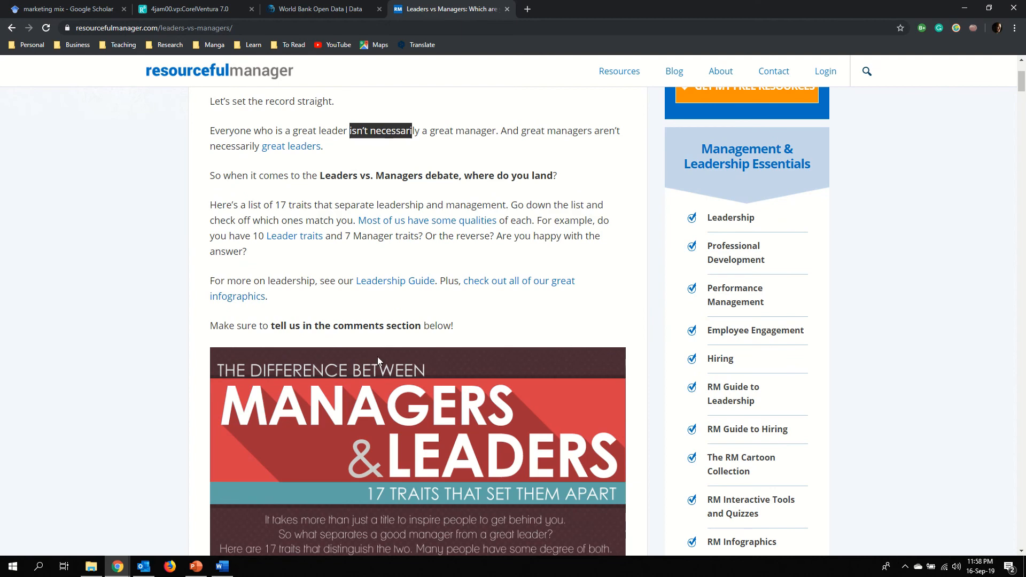
scroll(377, 354, up, 3)
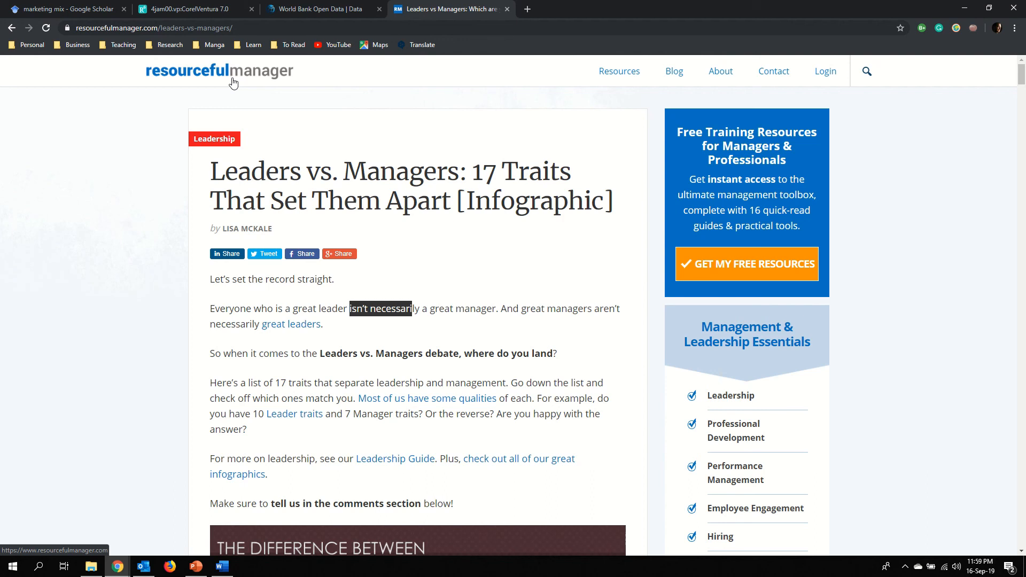
Search the web for "wikipedia long term assets" and open the Wikipedia article to view its References section
click(229, 29)
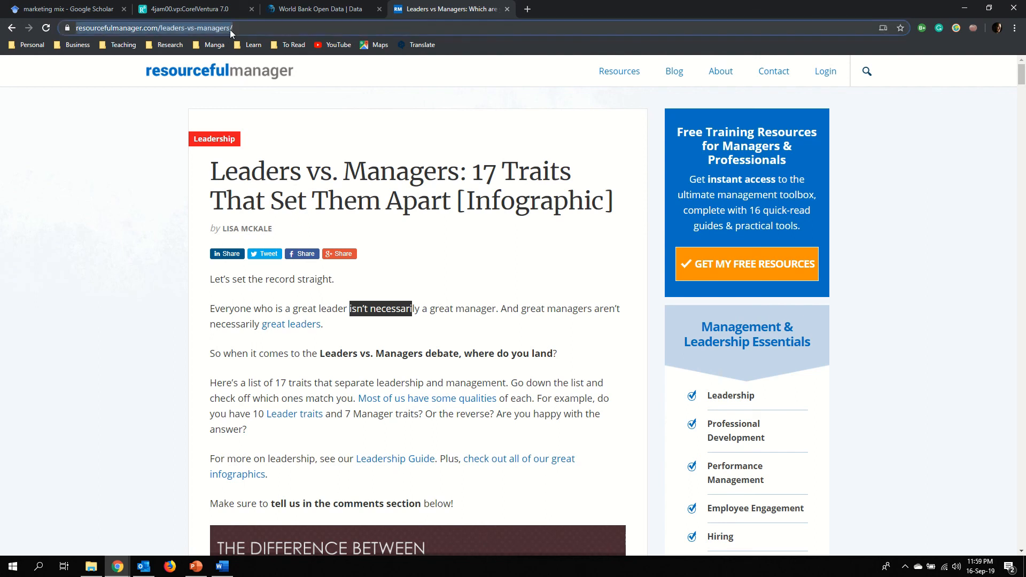
text(wiki)
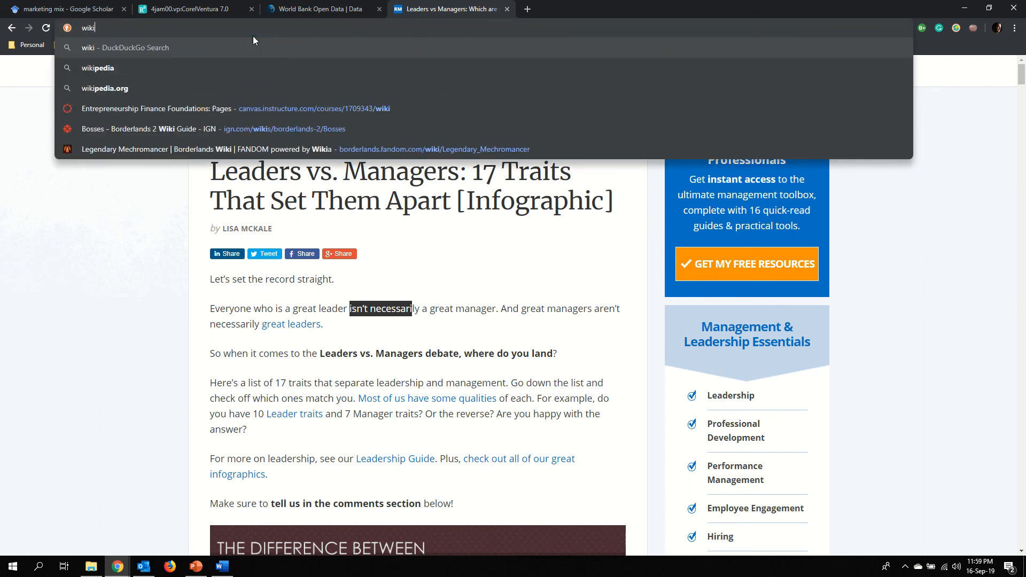
text(pedia)
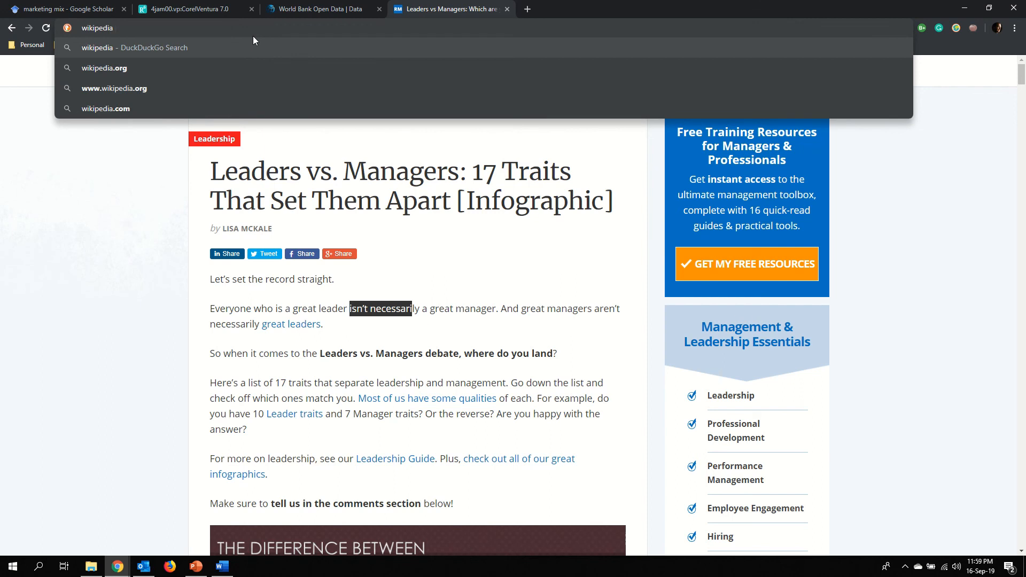
text(long term as)
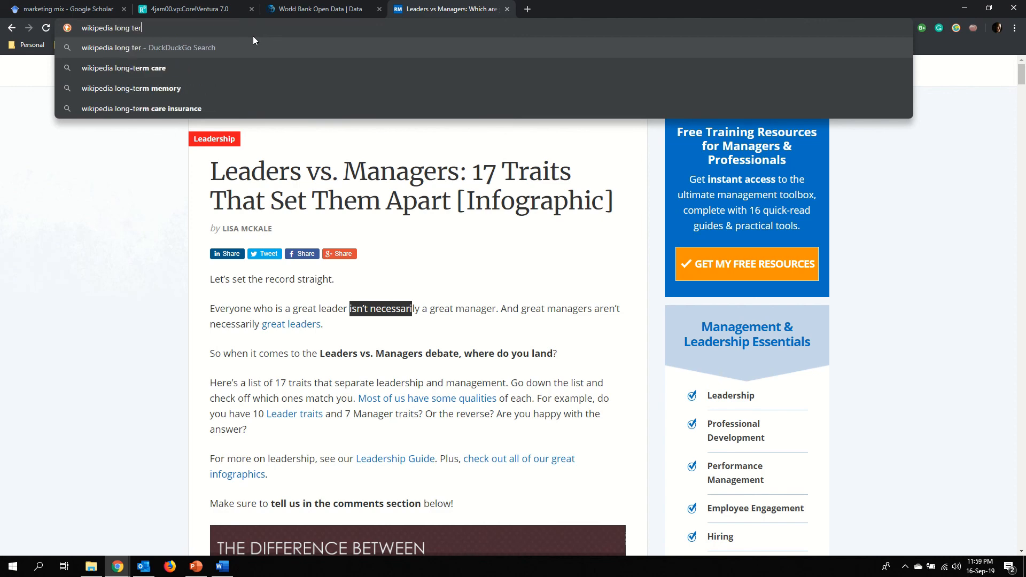
text(sets)
key(Return)
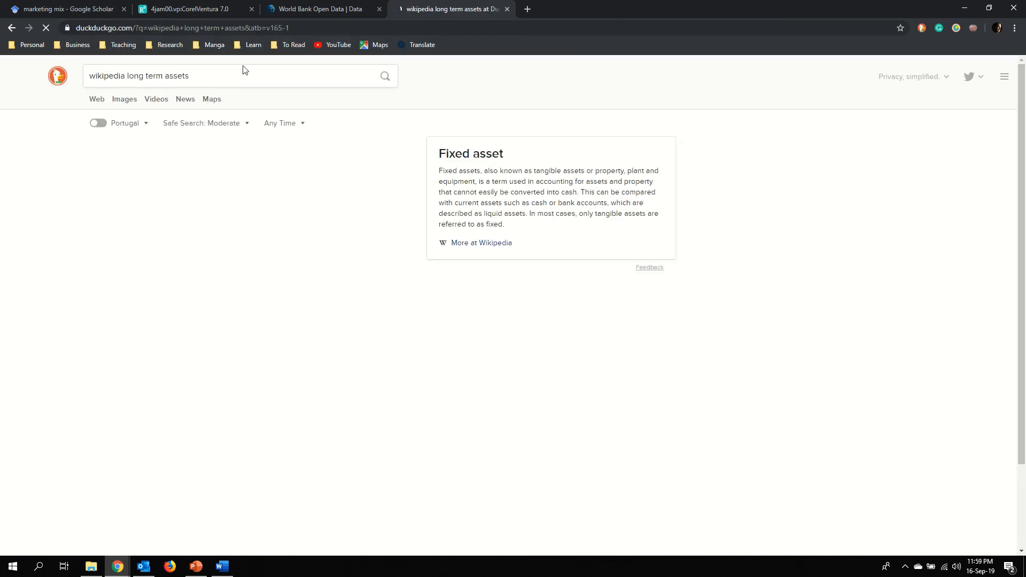
click(150, 195)
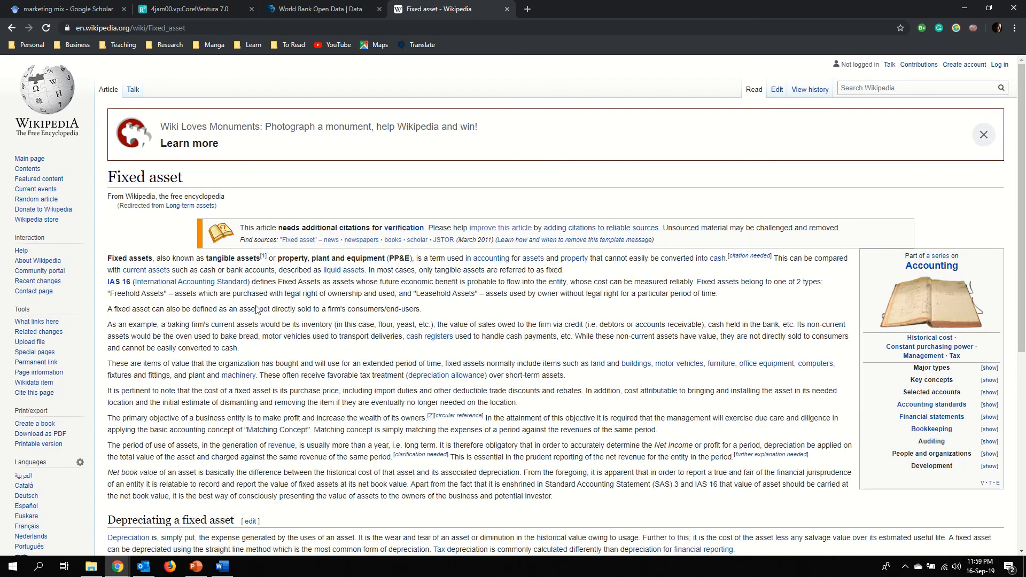
scroll(666, 227, down, 6)
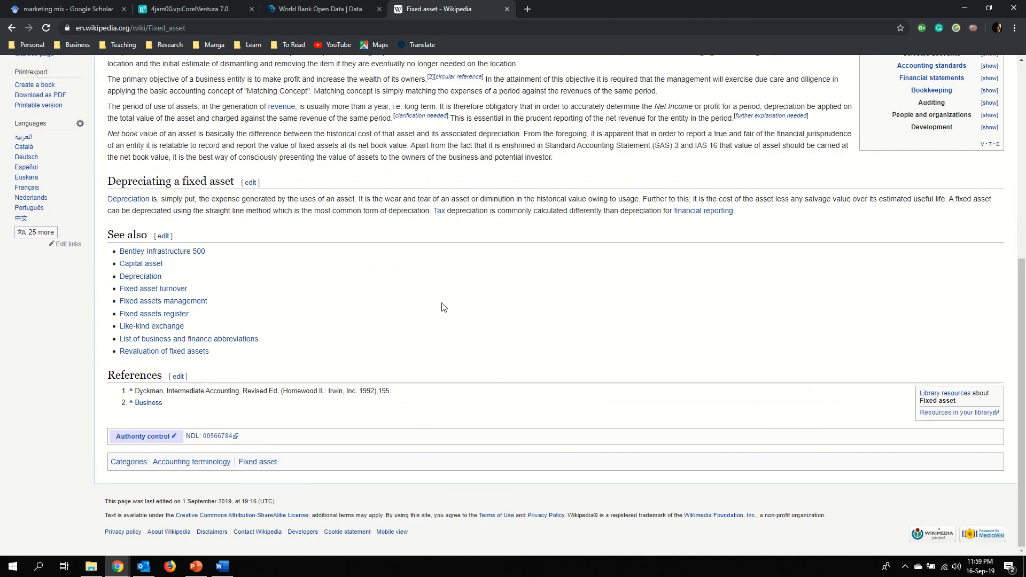